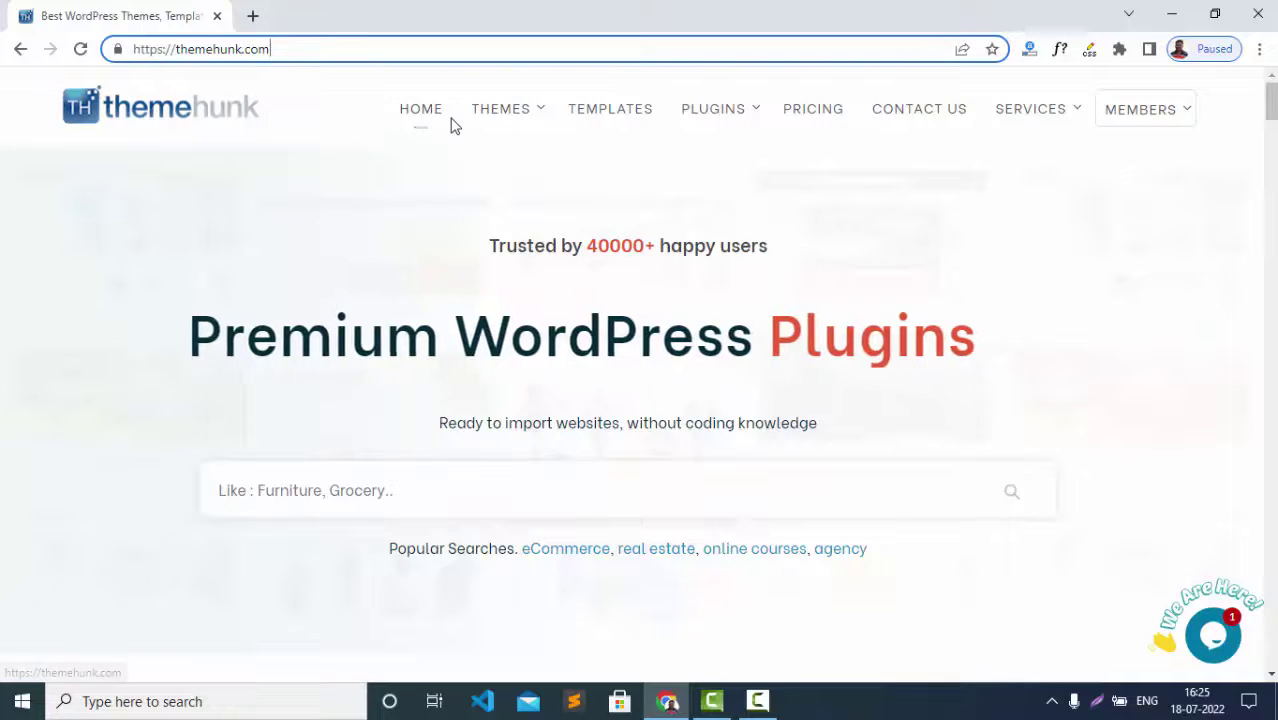
# Go to themehunk.com and open the details page of TH Shop Mania Pro from the Pro Themes collection
pyautogui.press('Return')
pyautogui.moveTo(507, 110)
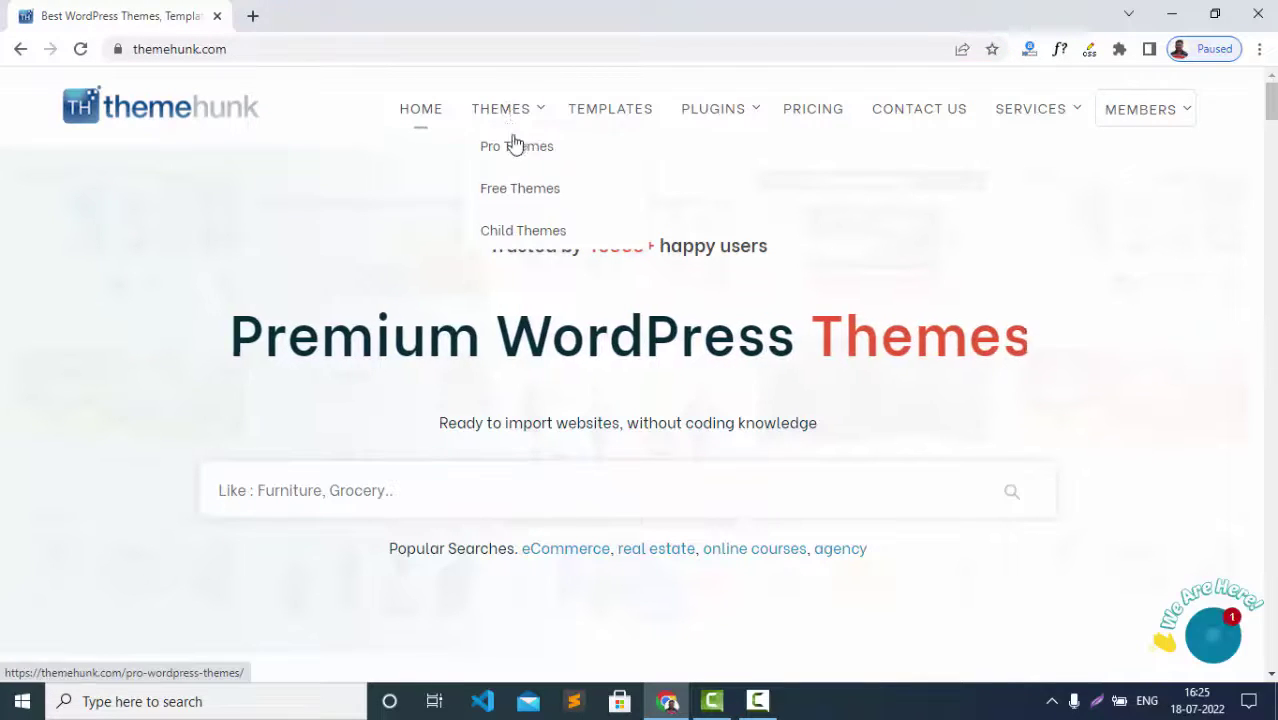
pyautogui.click(516, 153)
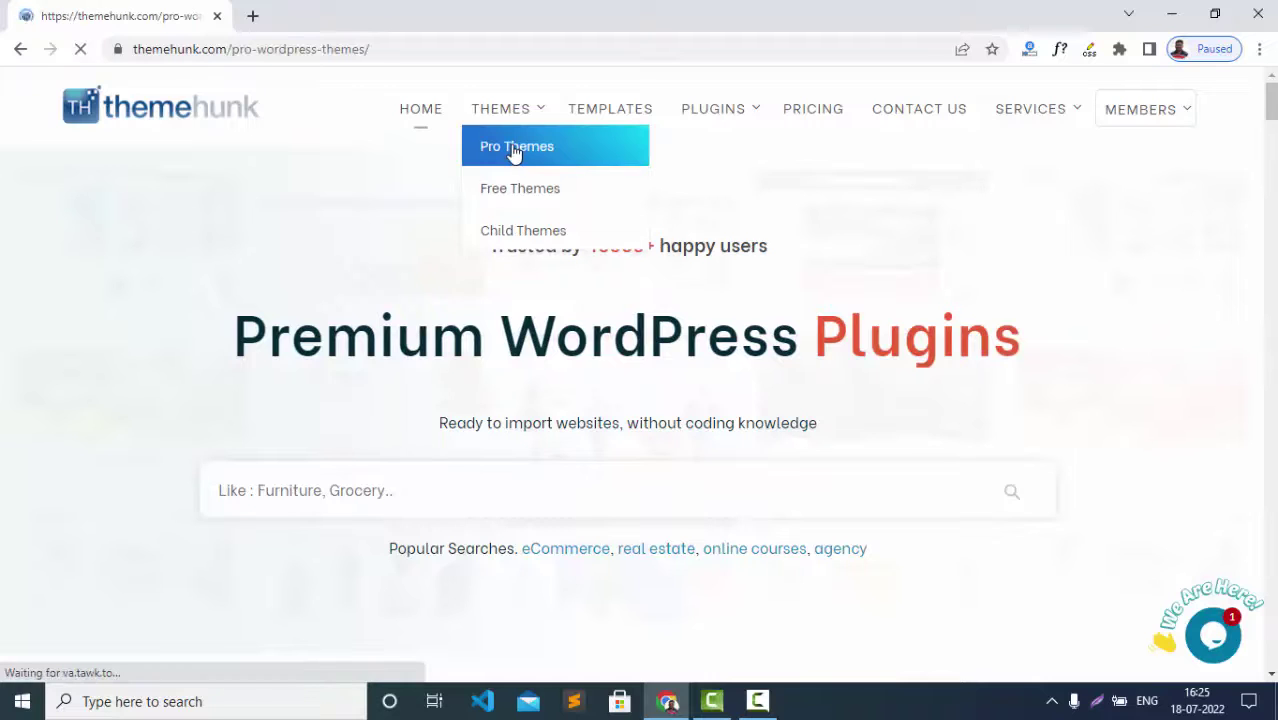
pyautogui.scroll(-2, 182, 304)
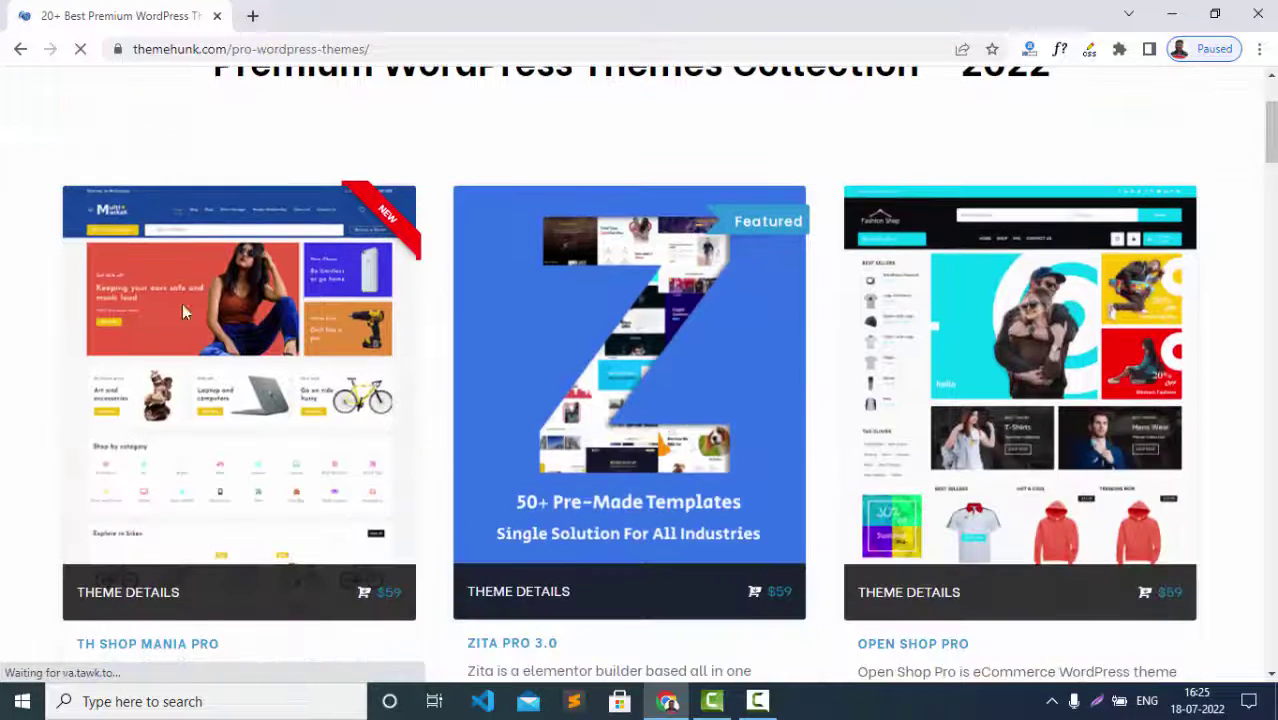
pyautogui.scroll(-1, 196, 354)
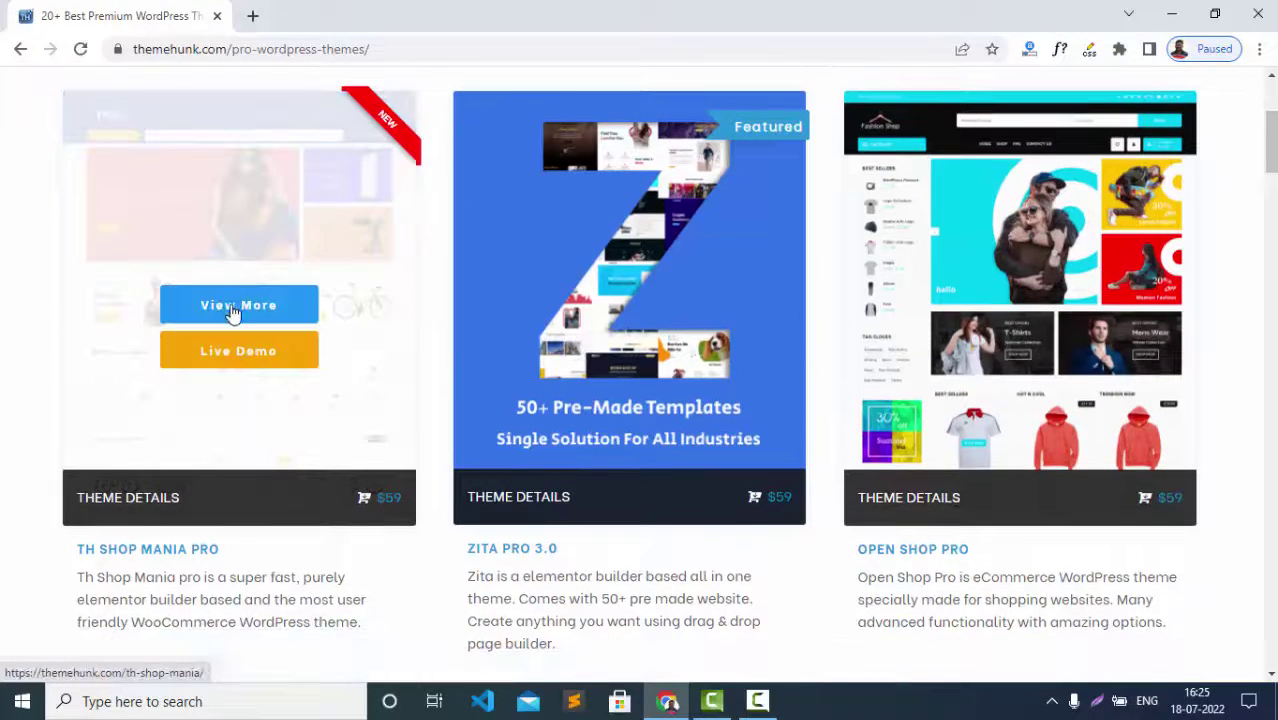
pyautogui.click(231, 313)
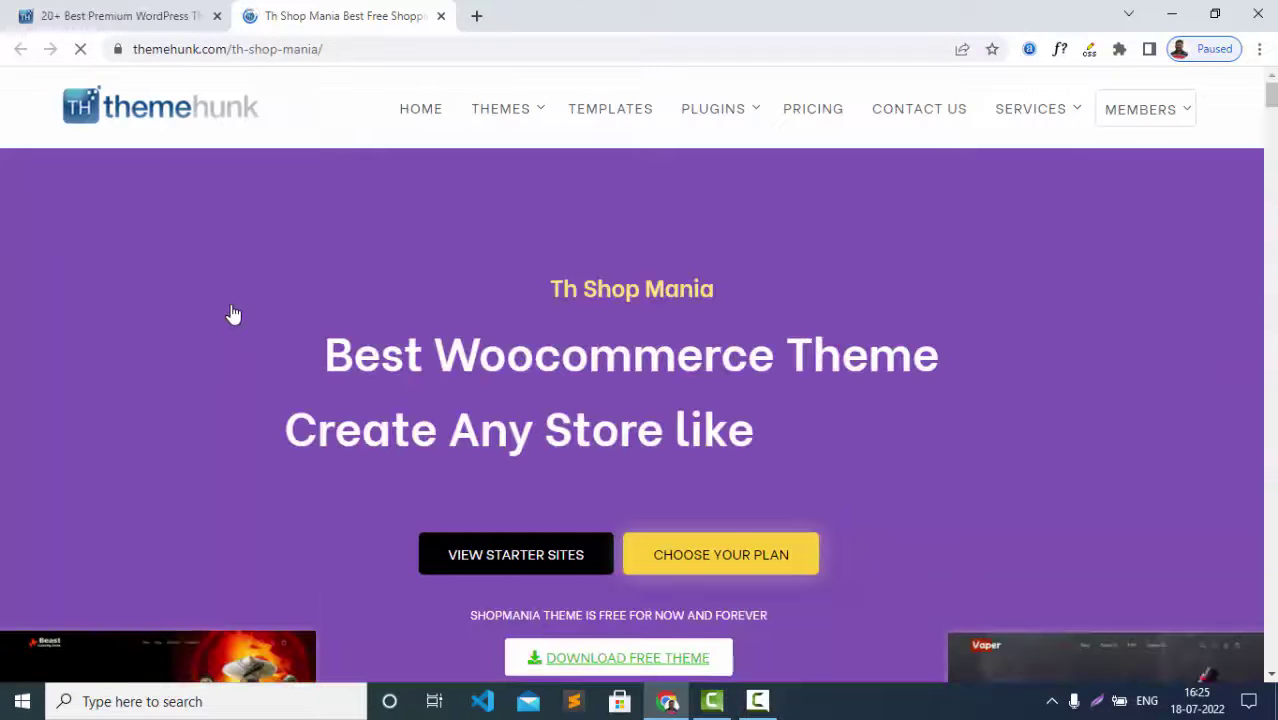
# Download the free Th Shop Mania theme and save it to the Desktop as th-shop-mania.zip
pyautogui.scroll(-3, 232, 314)
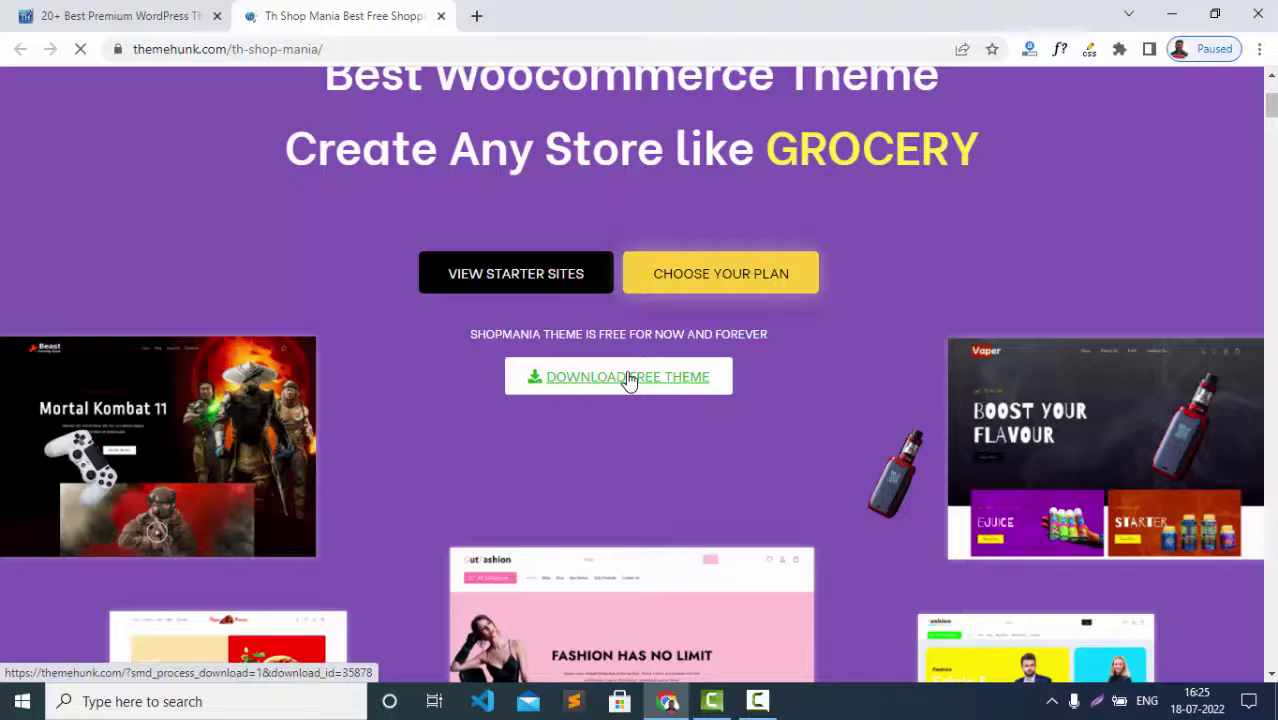
pyautogui.click(629, 381)
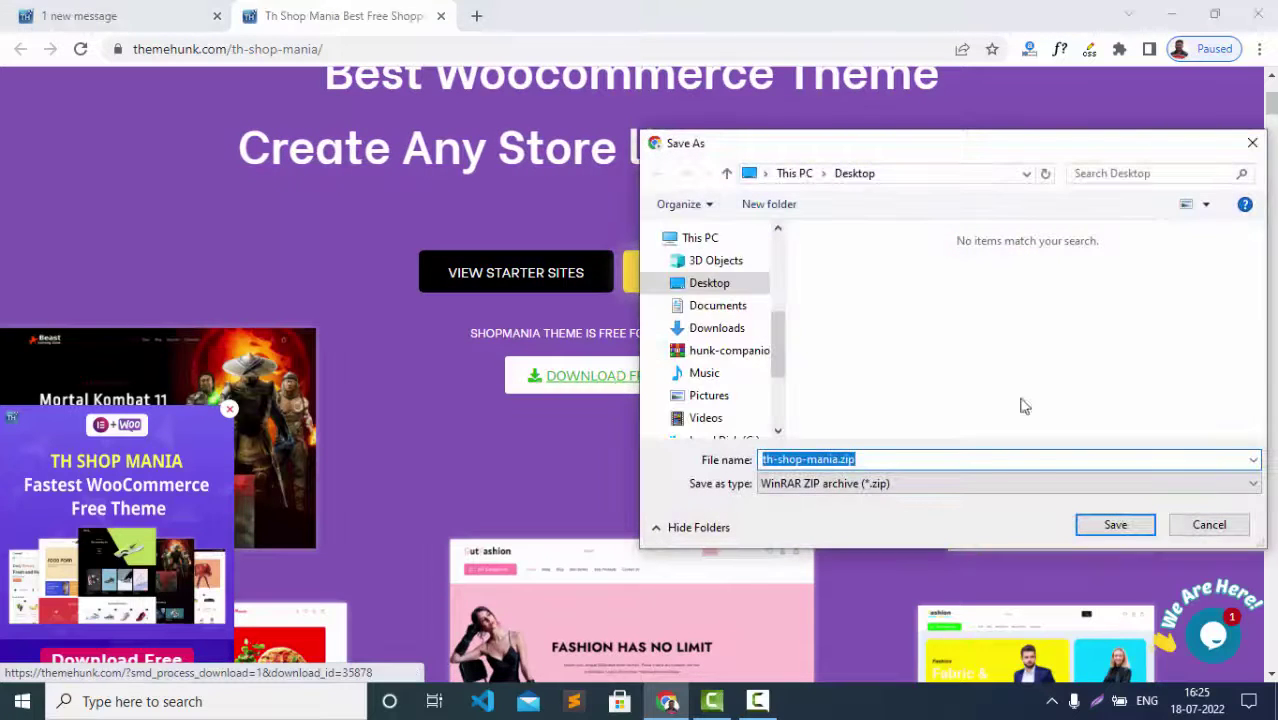
pyautogui.click(1107, 535)
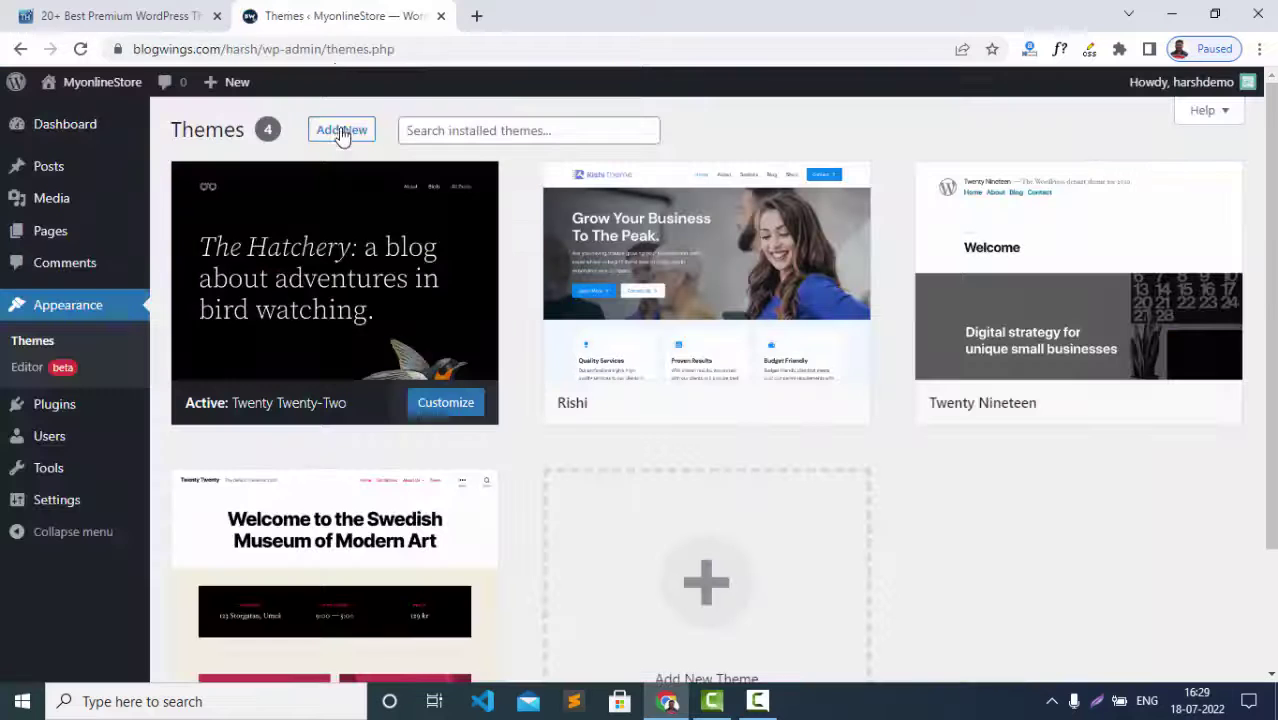
# Upload th-shop-mania.zip from the Desktop as a new WordPress theme and install it
pyautogui.click(341, 134)
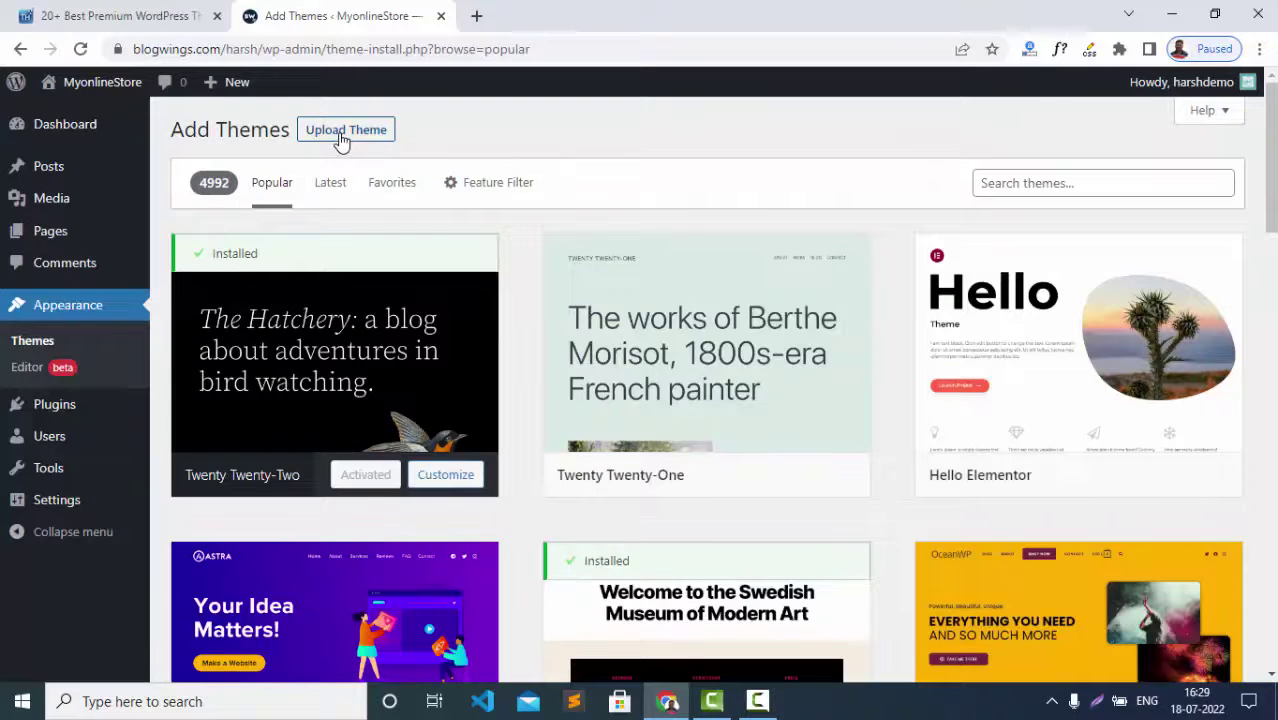
pyautogui.click(335, 128)
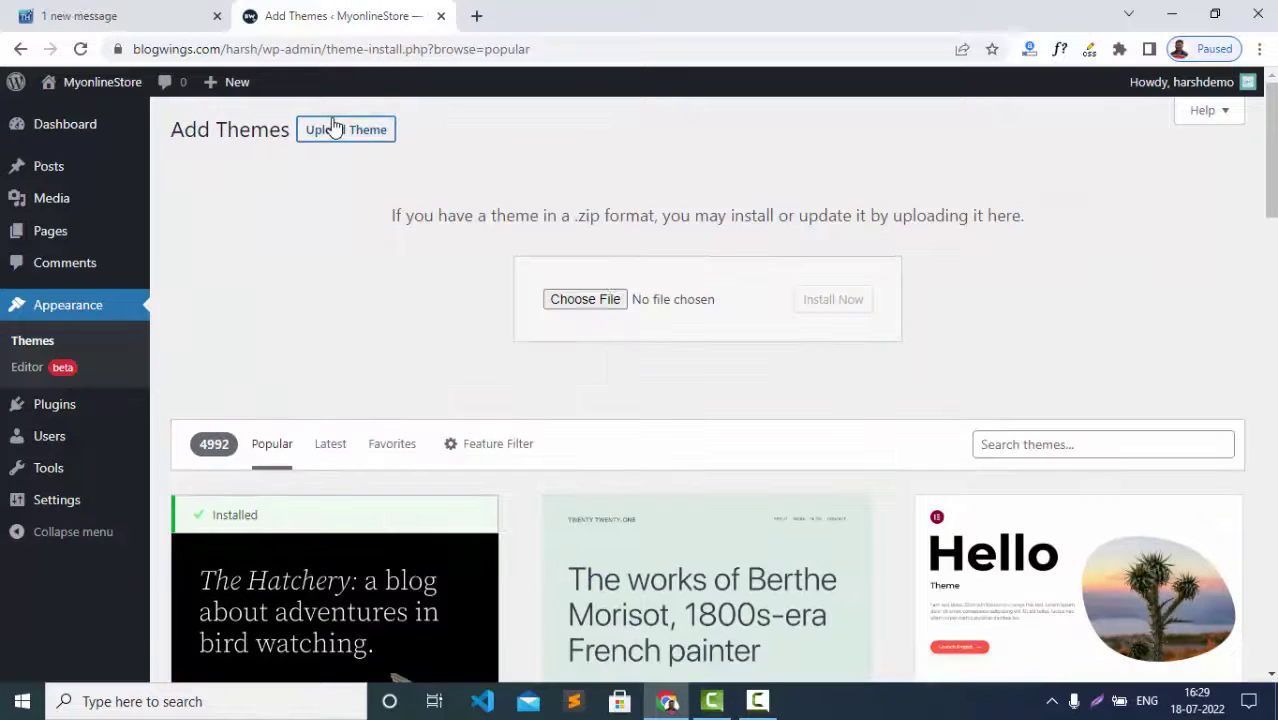
pyautogui.click(586, 303)
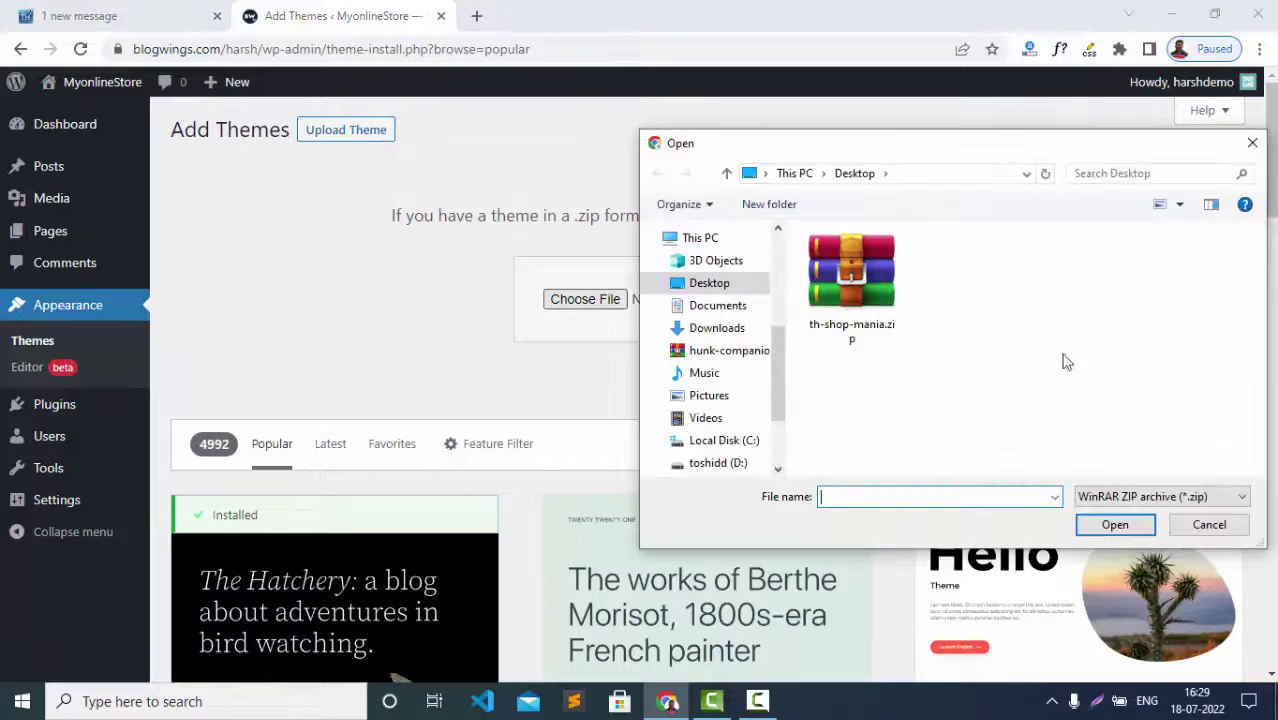
pyautogui.click(853, 278)
pyautogui.doubleClick(855, 280)
pyautogui.click(833, 304)
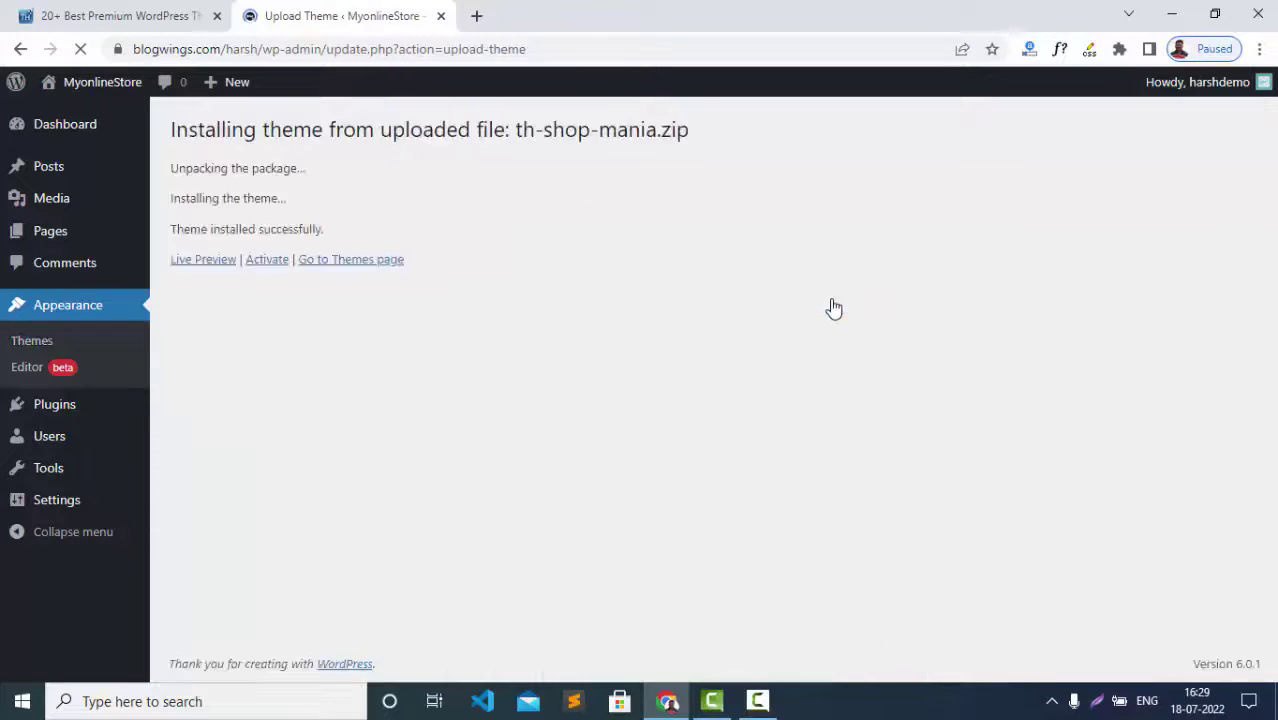
# Activate the newly installed Th Shop Mania theme
pyautogui.click(265, 262)
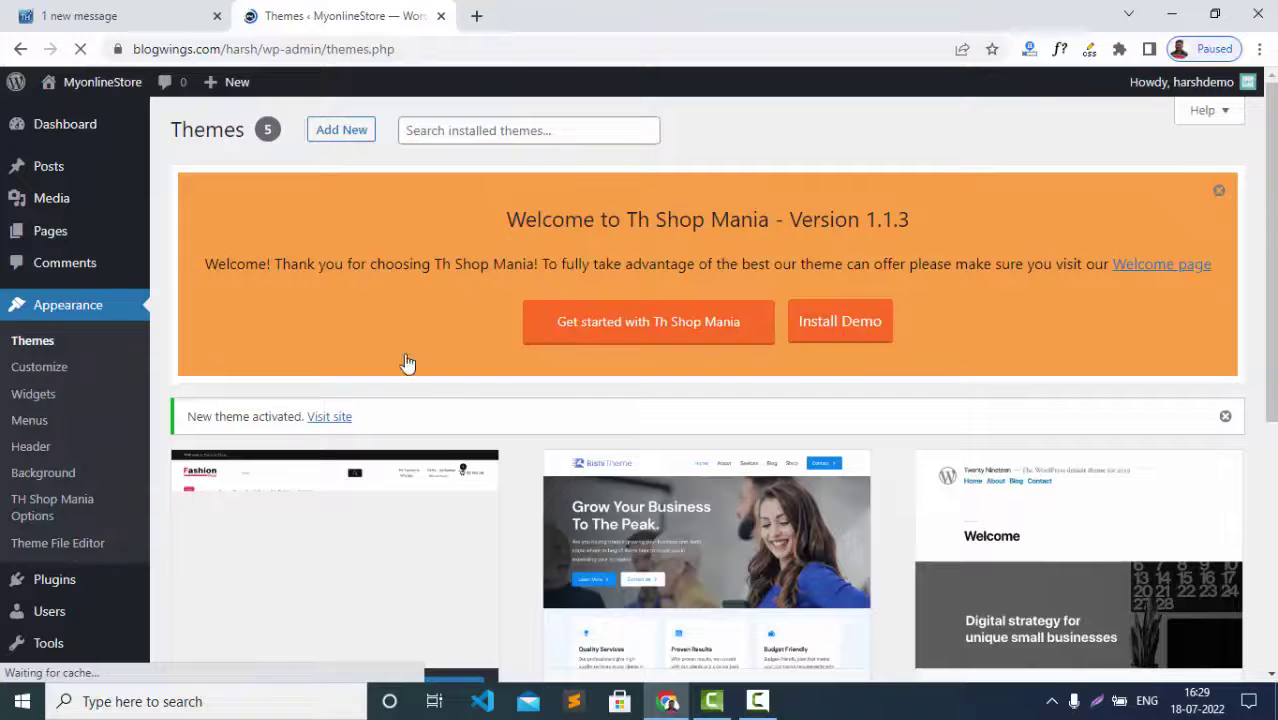
pyautogui.scroll(-2, 451, 394)
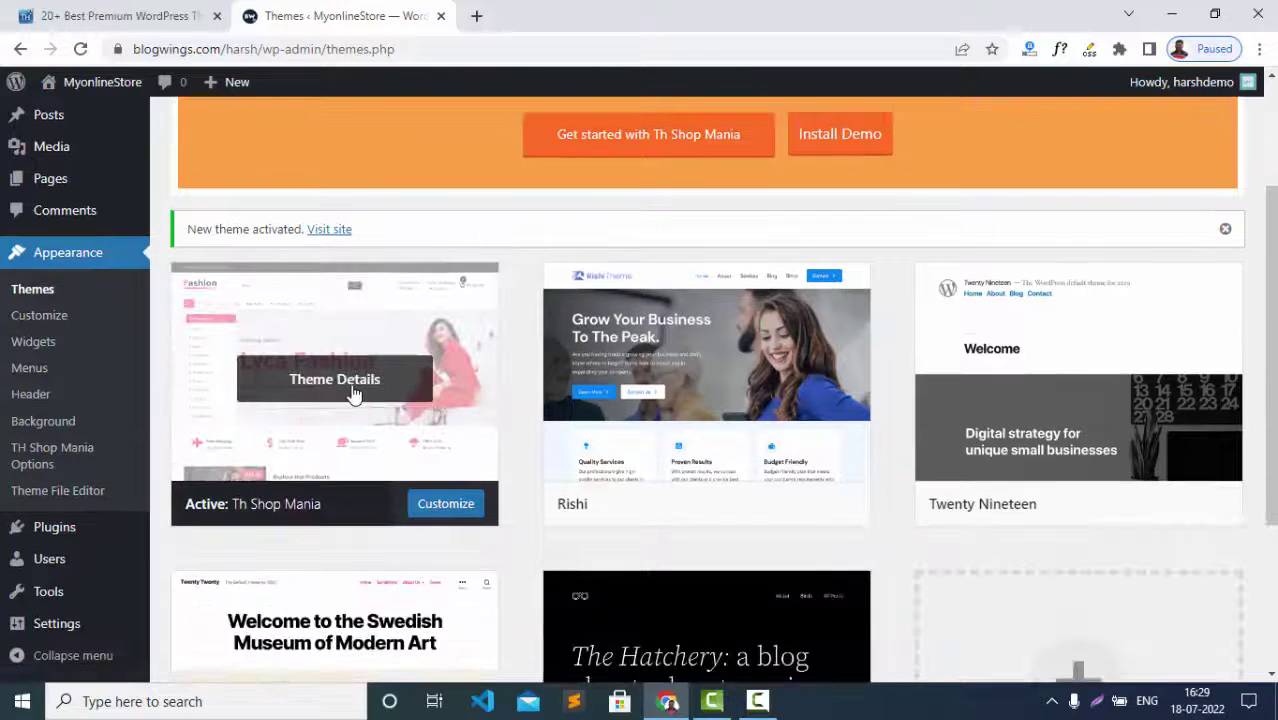
pyautogui.scroll(2, 352, 393)
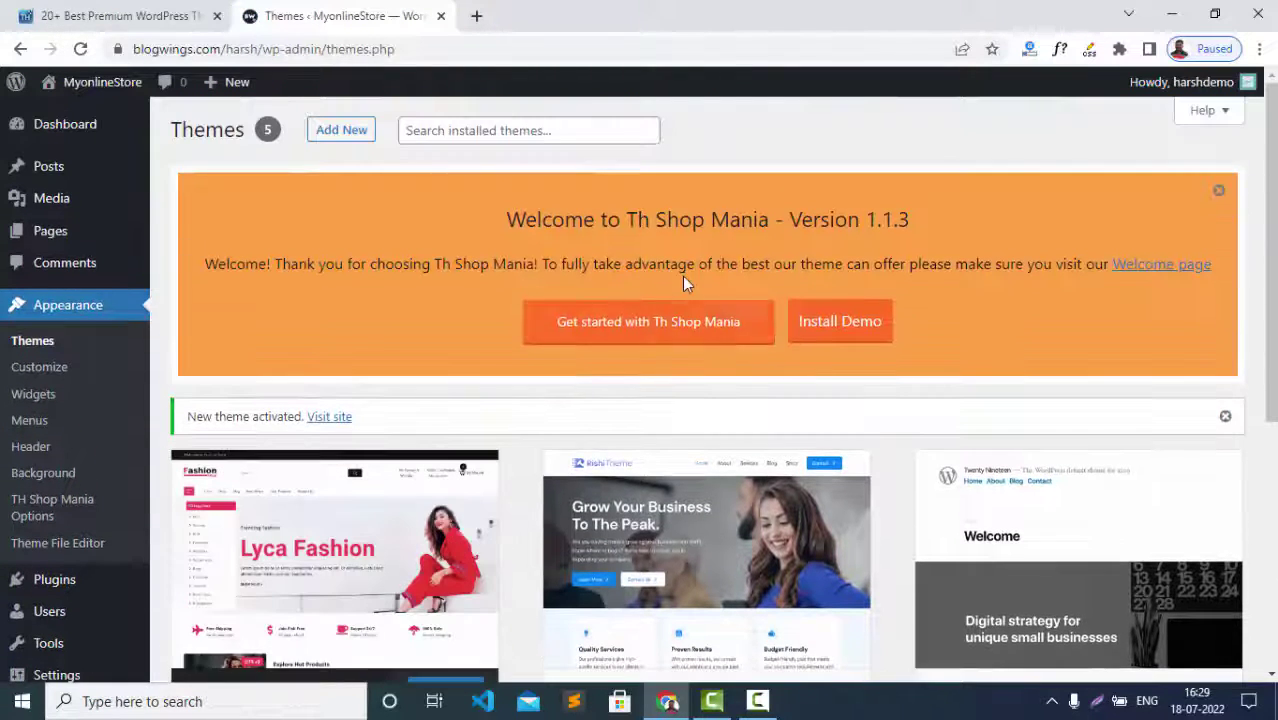
# Open the Th Shop Mania getting-started page and review its setup instructions and customizer links
pyautogui.click(637, 325)
pyautogui.scroll(-2, 637, 333)
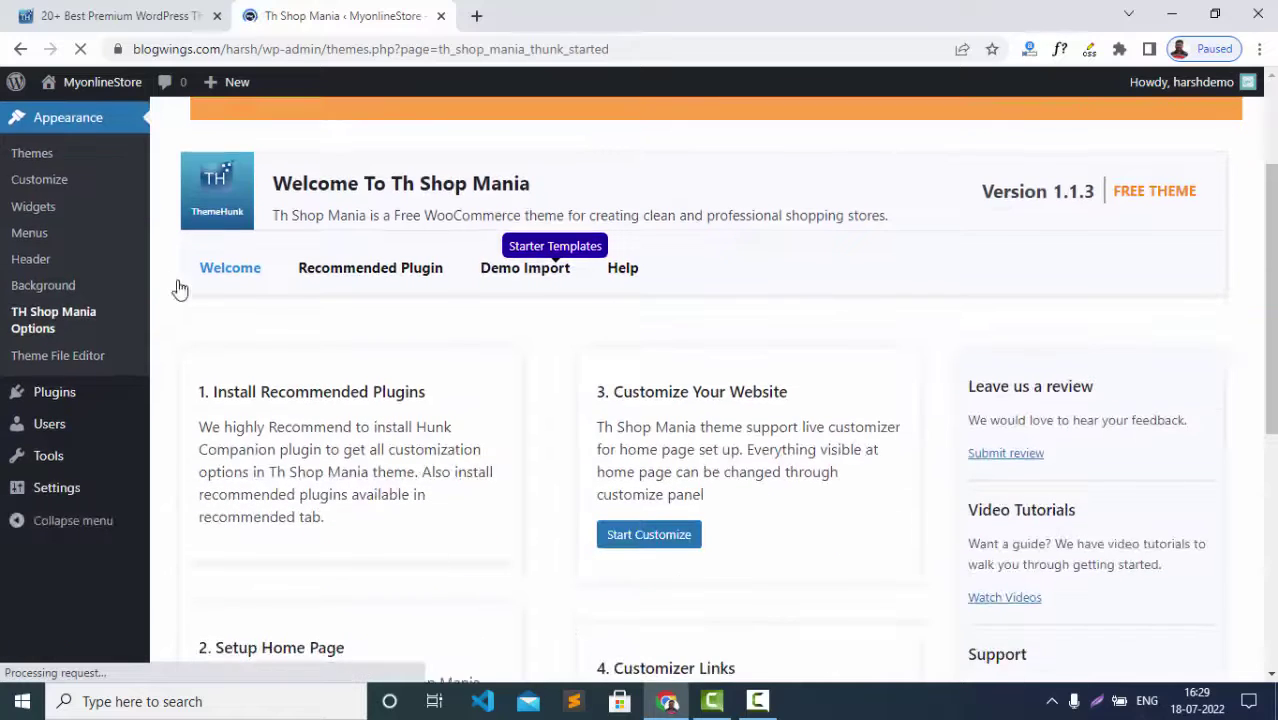
pyautogui.scroll(-3, 265, 392)
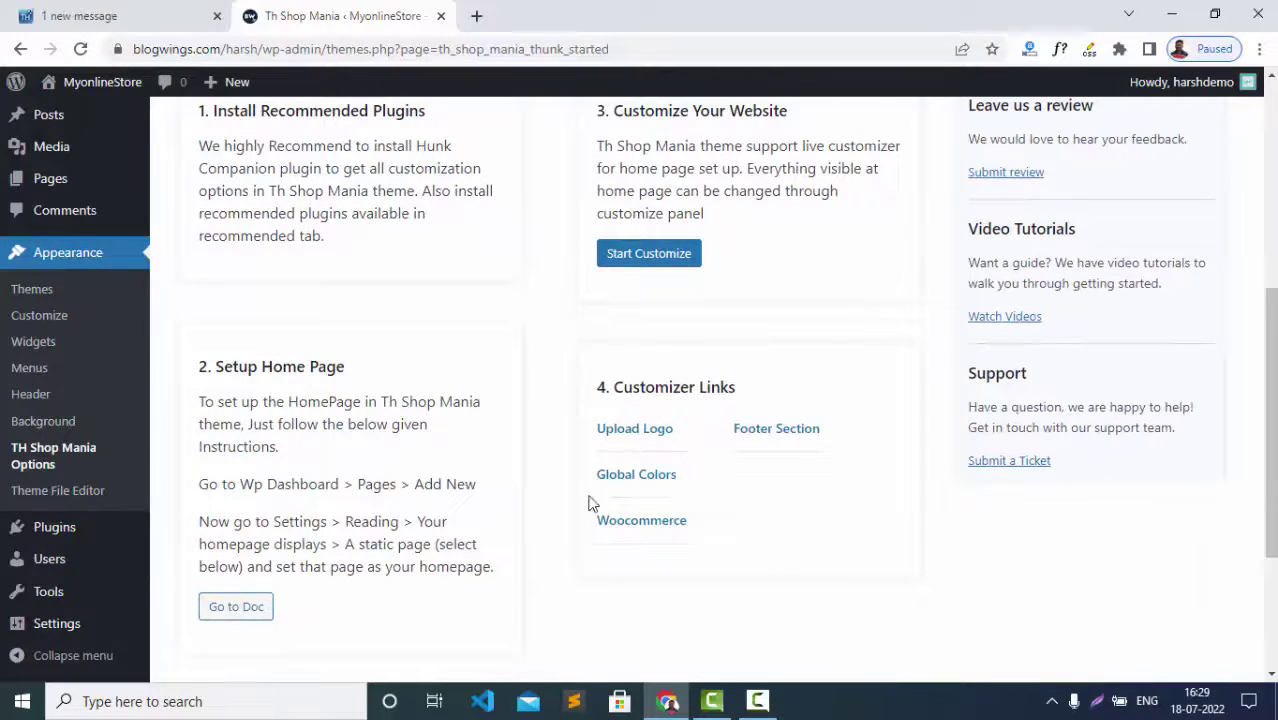
pyautogui.scroll(4, 591, 480)
pyautogui.scroll(-2, 676, 480)
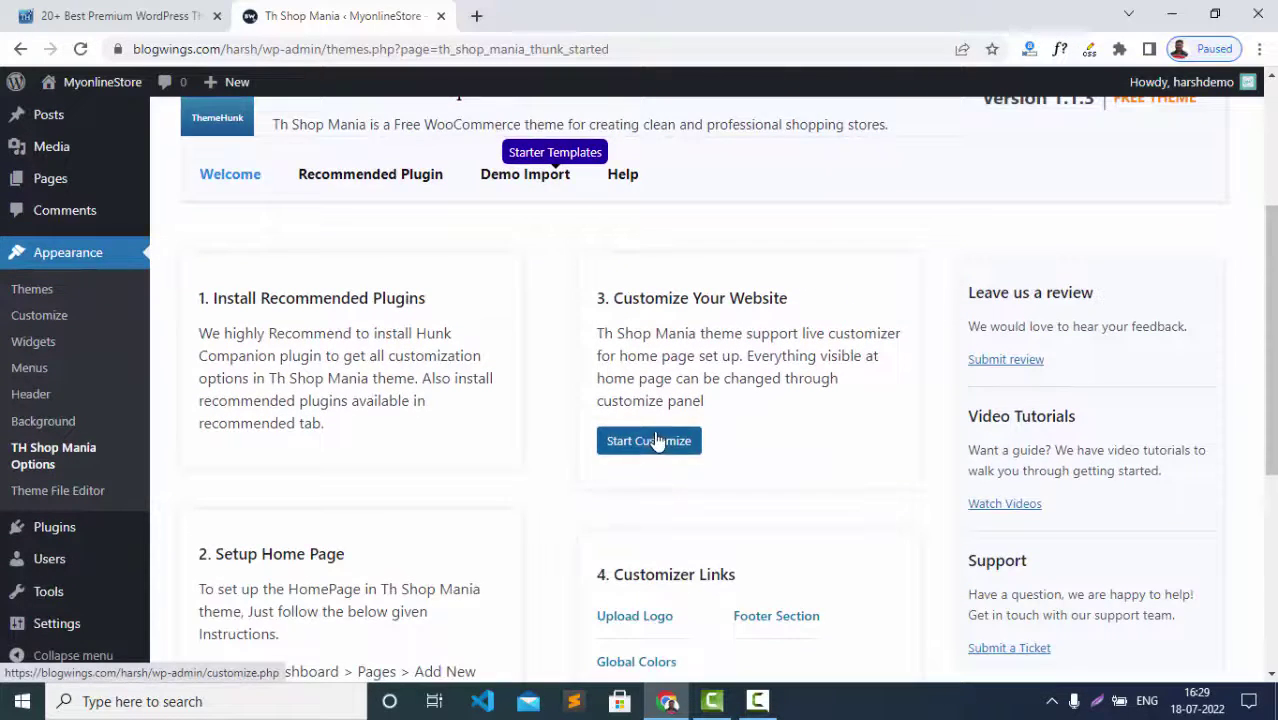
pyautogui.scroll(-3, 659, 442)
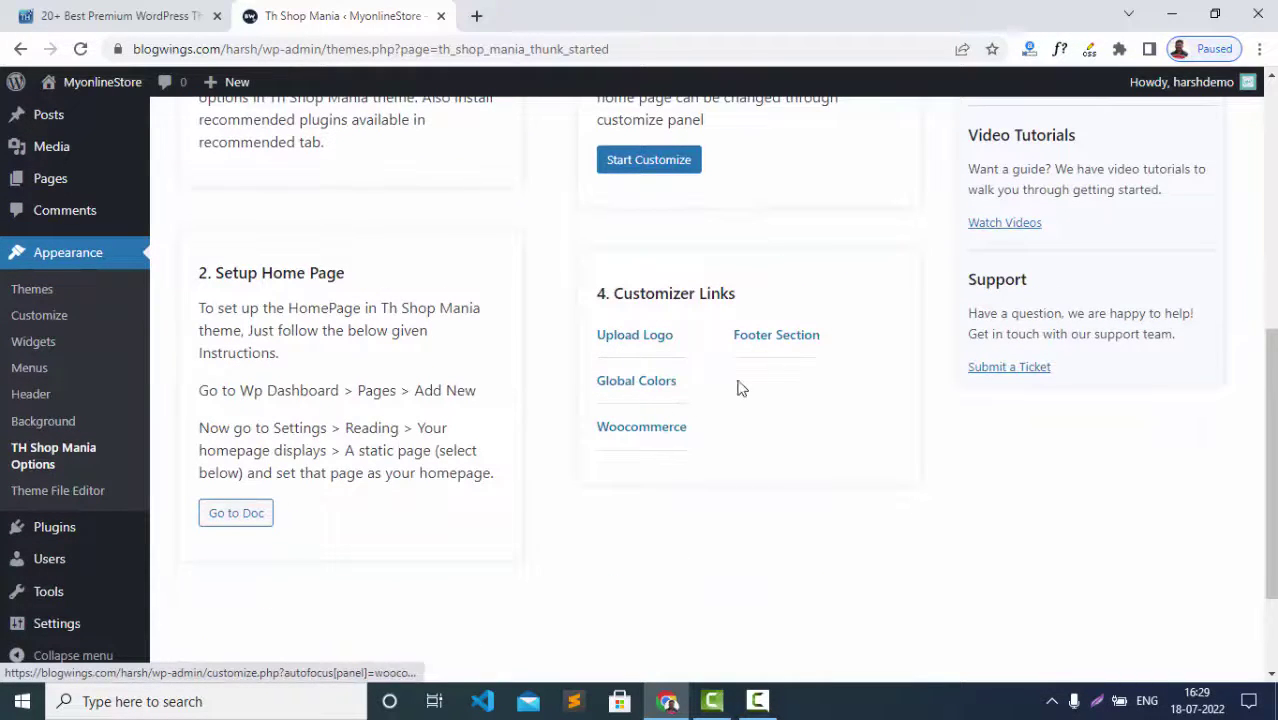
pyautogui.scroll(4, 551, 308)
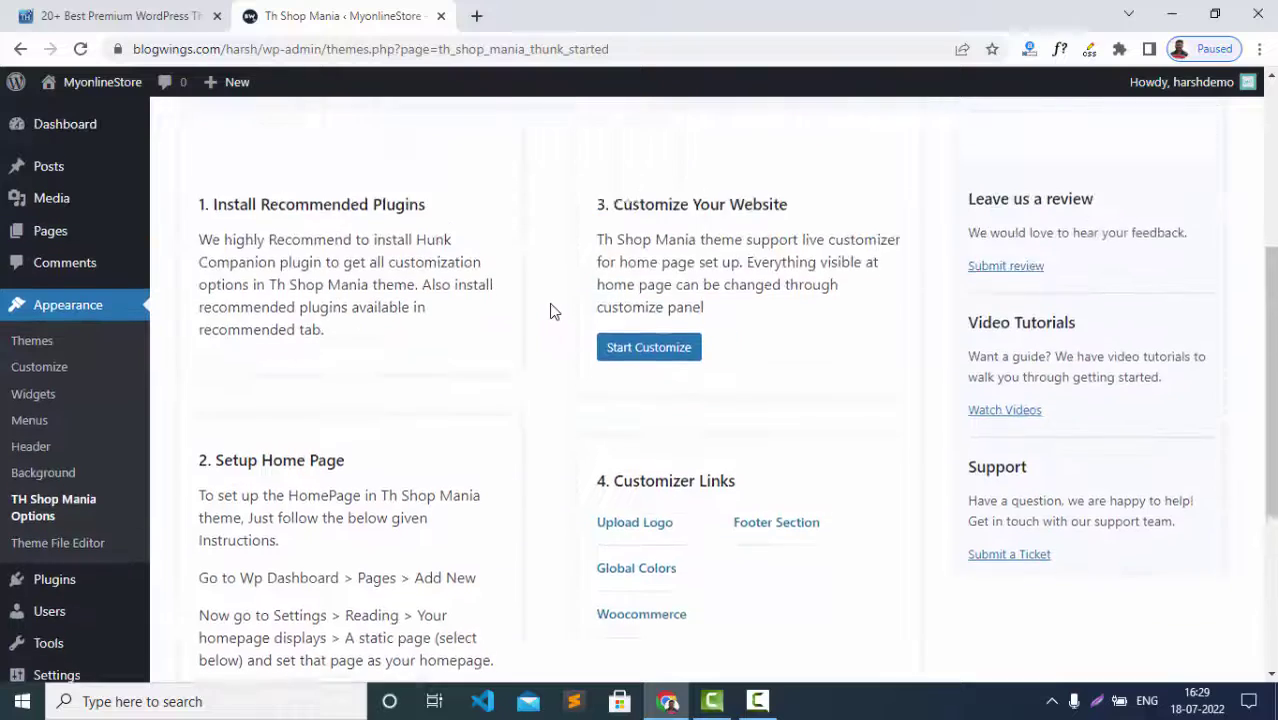
# Install the Hunk Companion and TH All In One Woo Cart plugins from the theme's recommended plugins
pyautogui.click(371, 358)
pyautogui.scroll(-1, 374, 359)
pyautogui.scroll(-2, 374, 359)
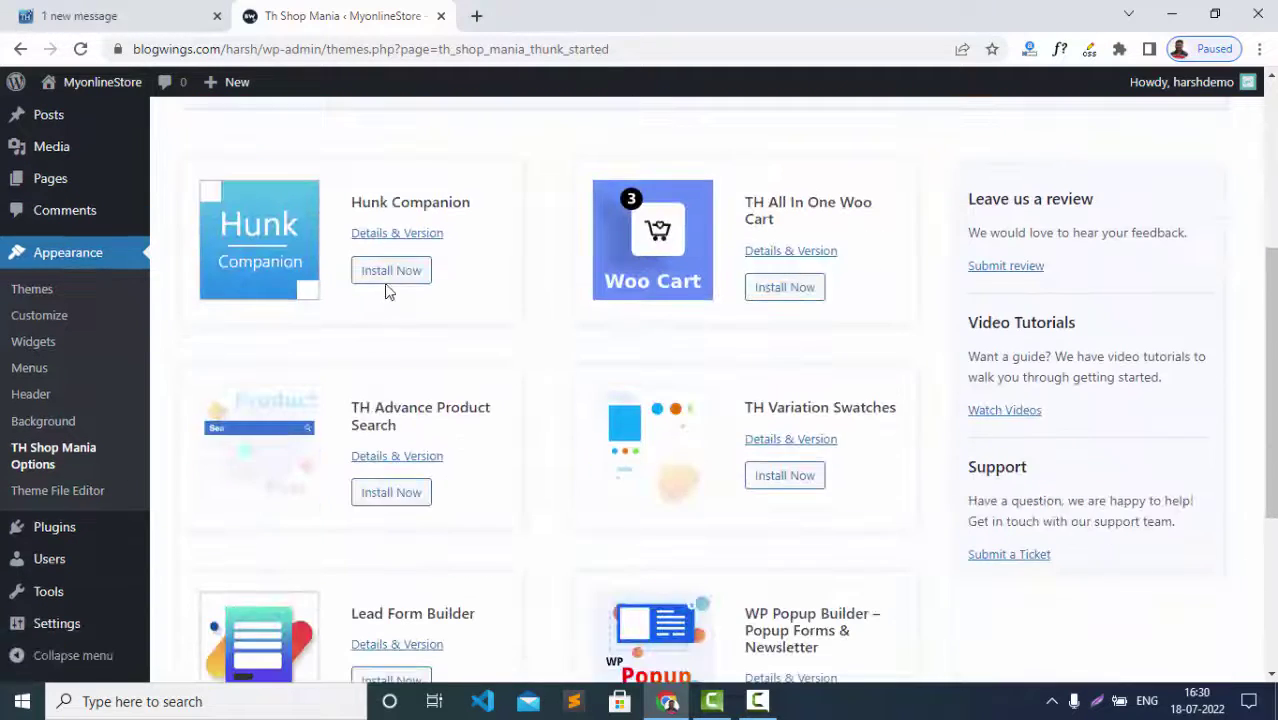
pyautogui.click(389, 276)
pyautogui.click(800, 290)
# Install the TH Advance Product Search, TH Variation Swatches, Lead Form Builder, WP Popup Builder, Th Product Compare and YITH WooCommerce Wishlist plugins
pyautogui.scroll(-3, 486, 351)
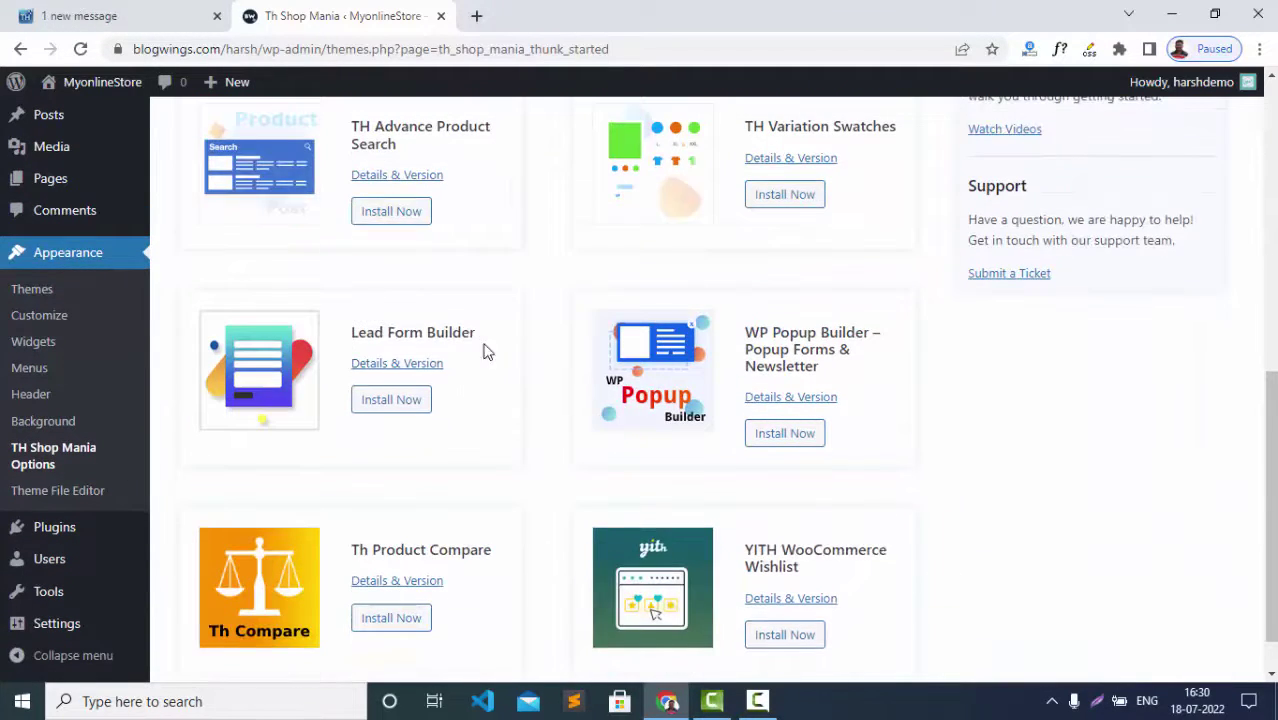
pyautogui.click(395, 212)
pyautogui.click(785, 194)
pyautogui.click(391, 400)
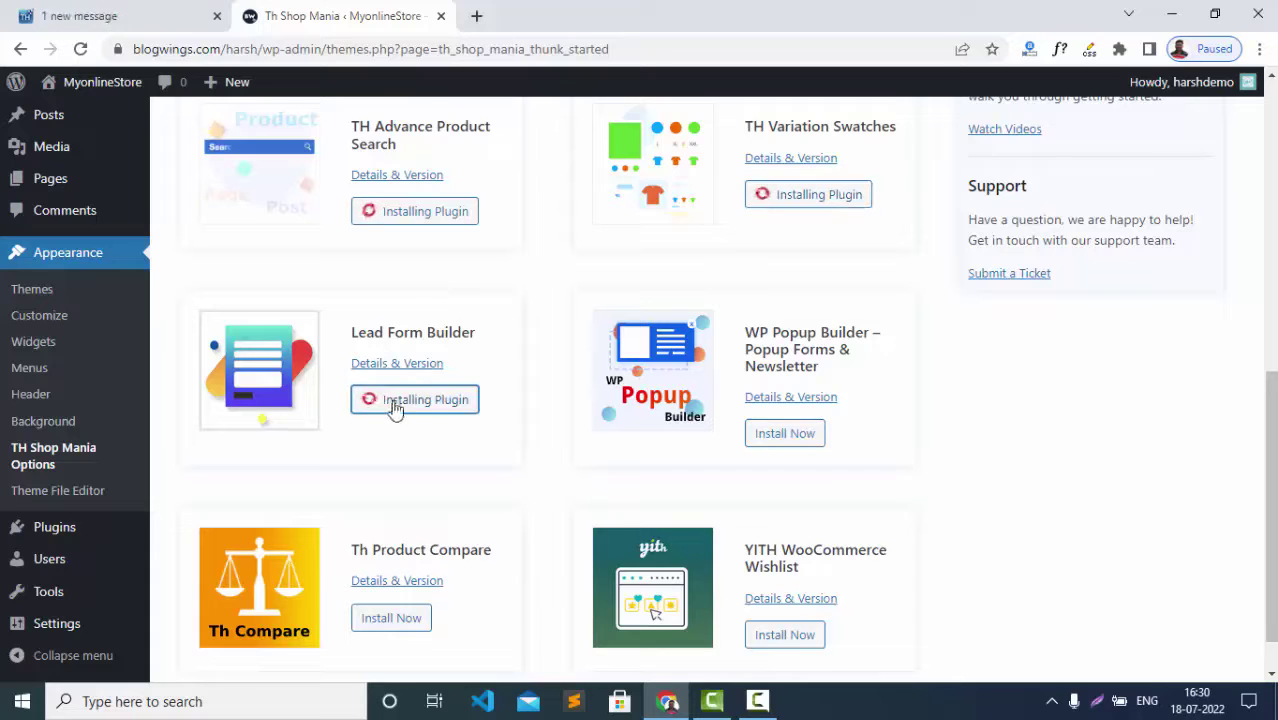
pyautogui.click(775, 437)
pyautogui.scroll(-1, 491, 419)
pyautogui.click(400, 562)
pyautogui.click(805, 585)
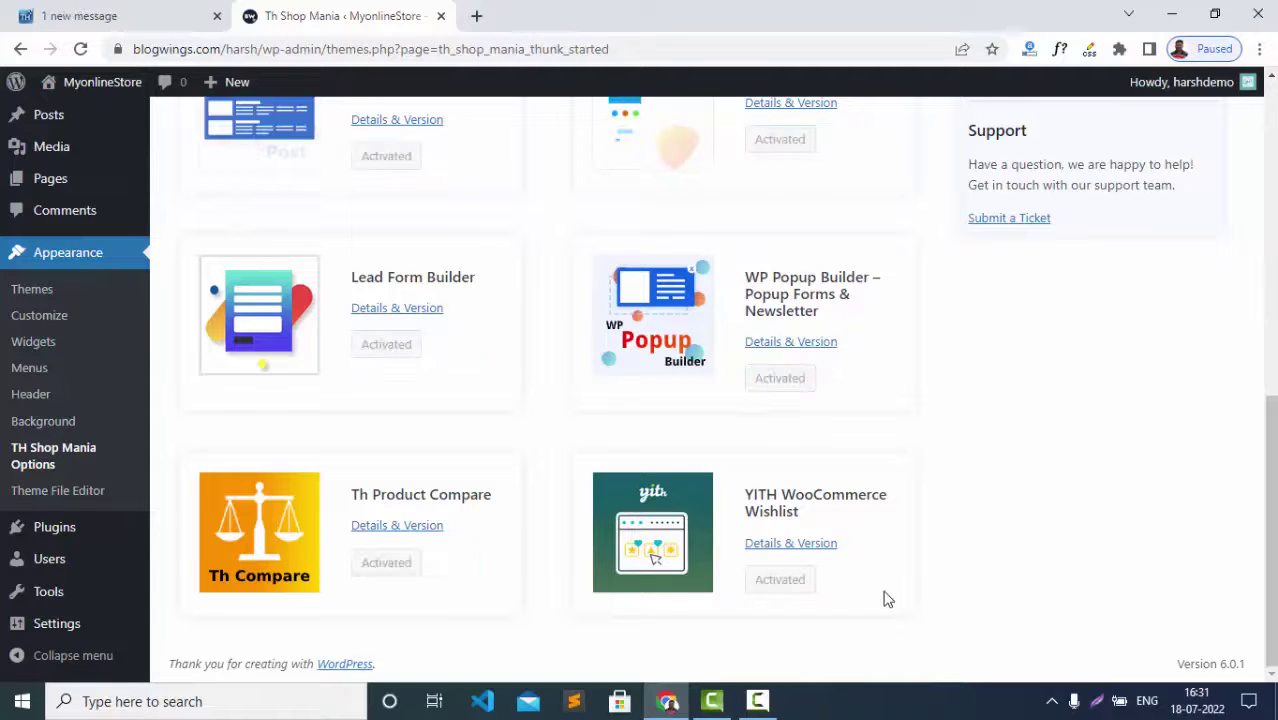
# Open the library of importable demo sites from the Th Shop Mania demo import options
pyautogui.scroll(6, 884, 596)
pyautogui.scroll(1, 884, 597)
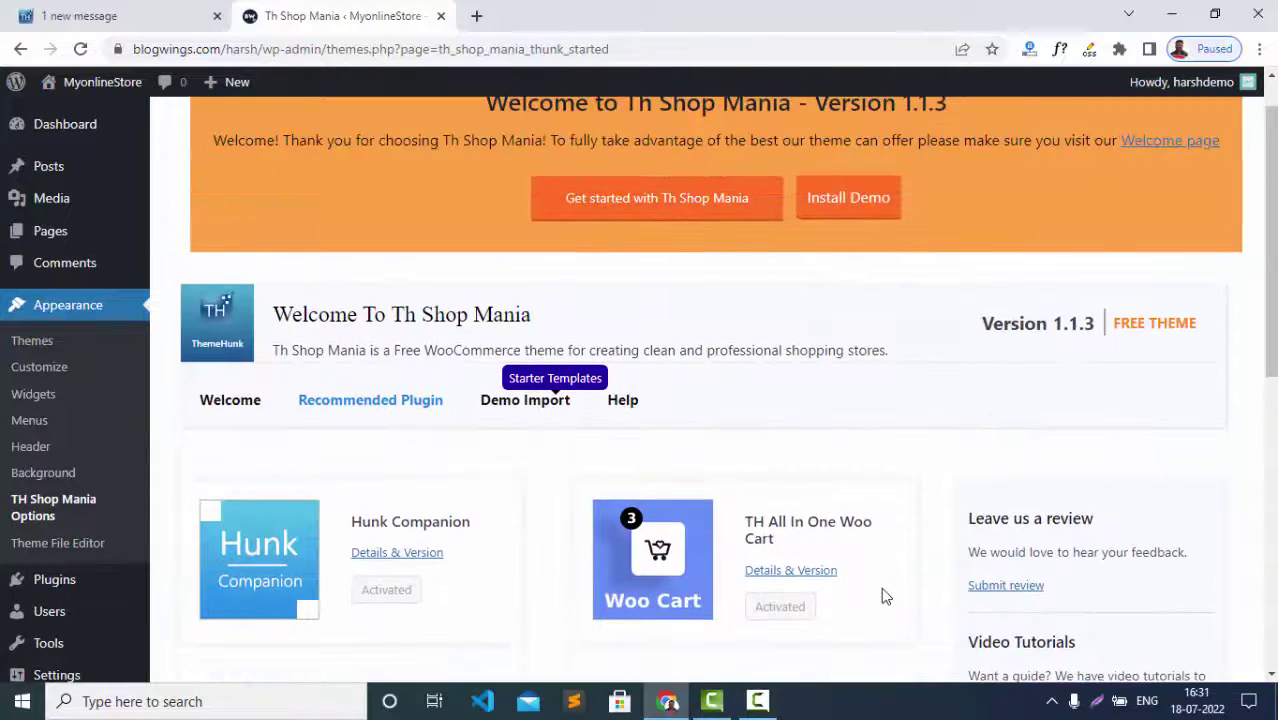
pyautogui.click(506, 400)
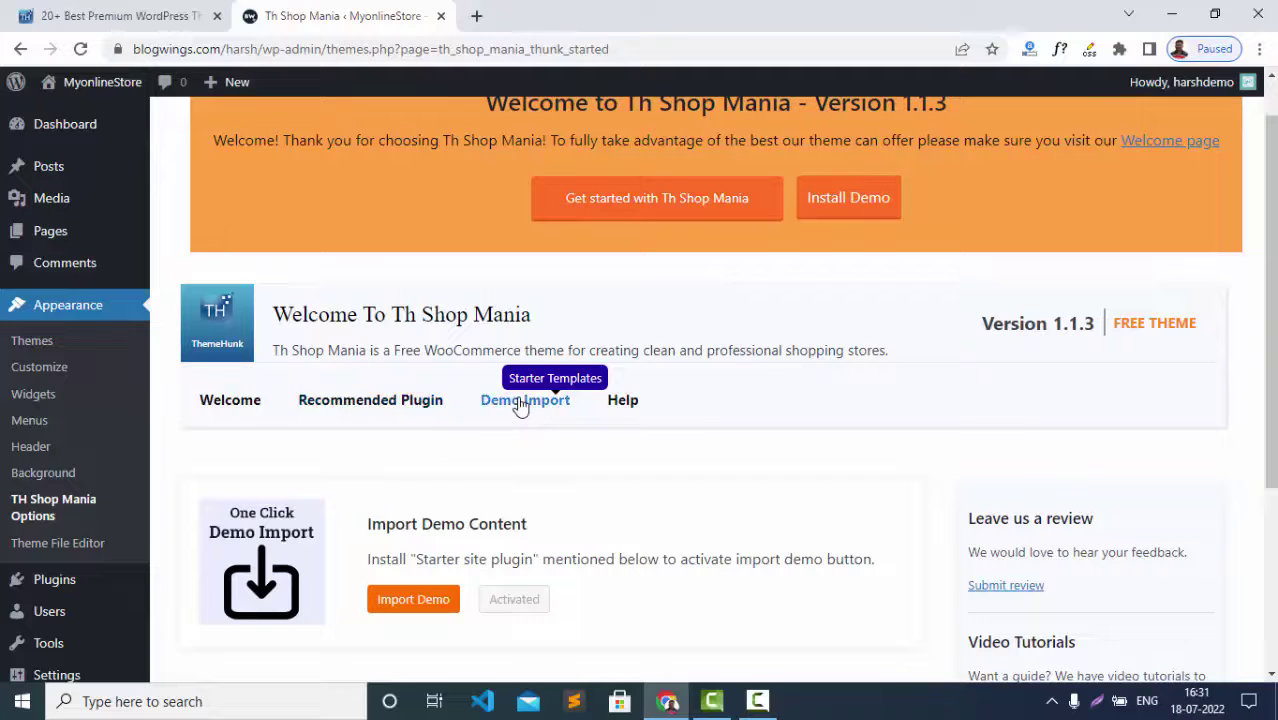
pyautogui.scroll(-1, 518, 406)
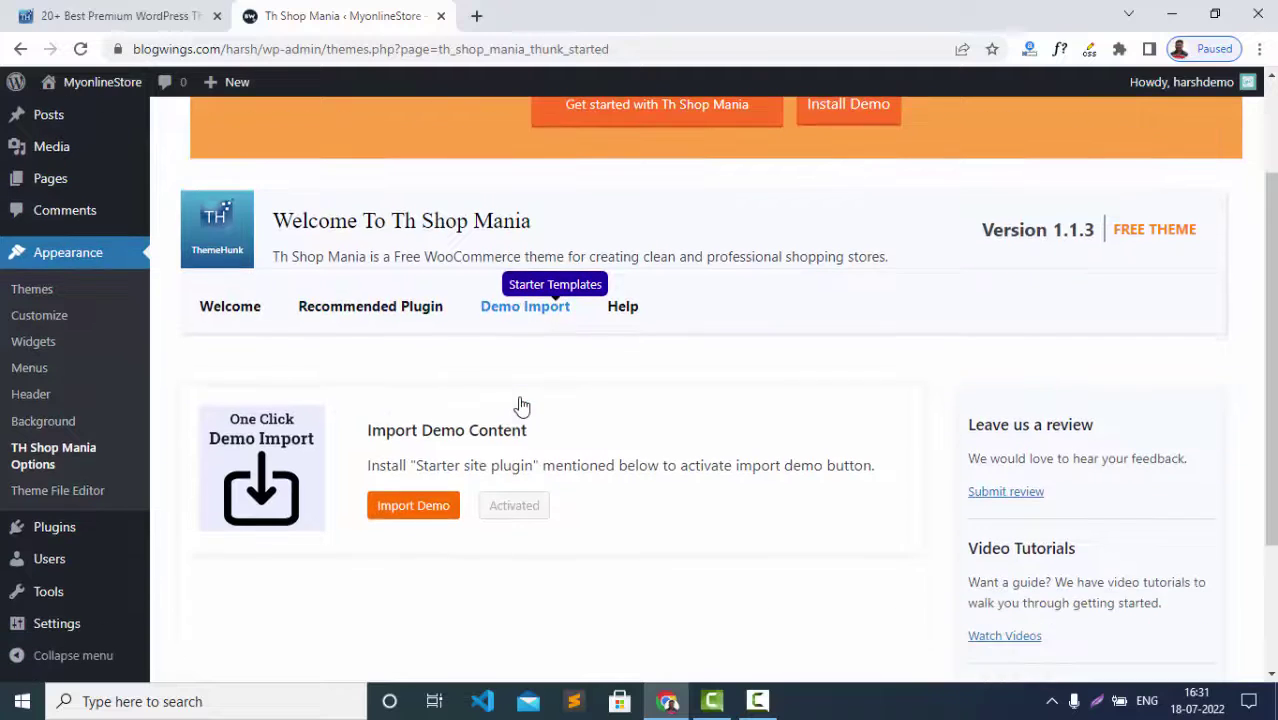
pyautogui.click(421, 512)
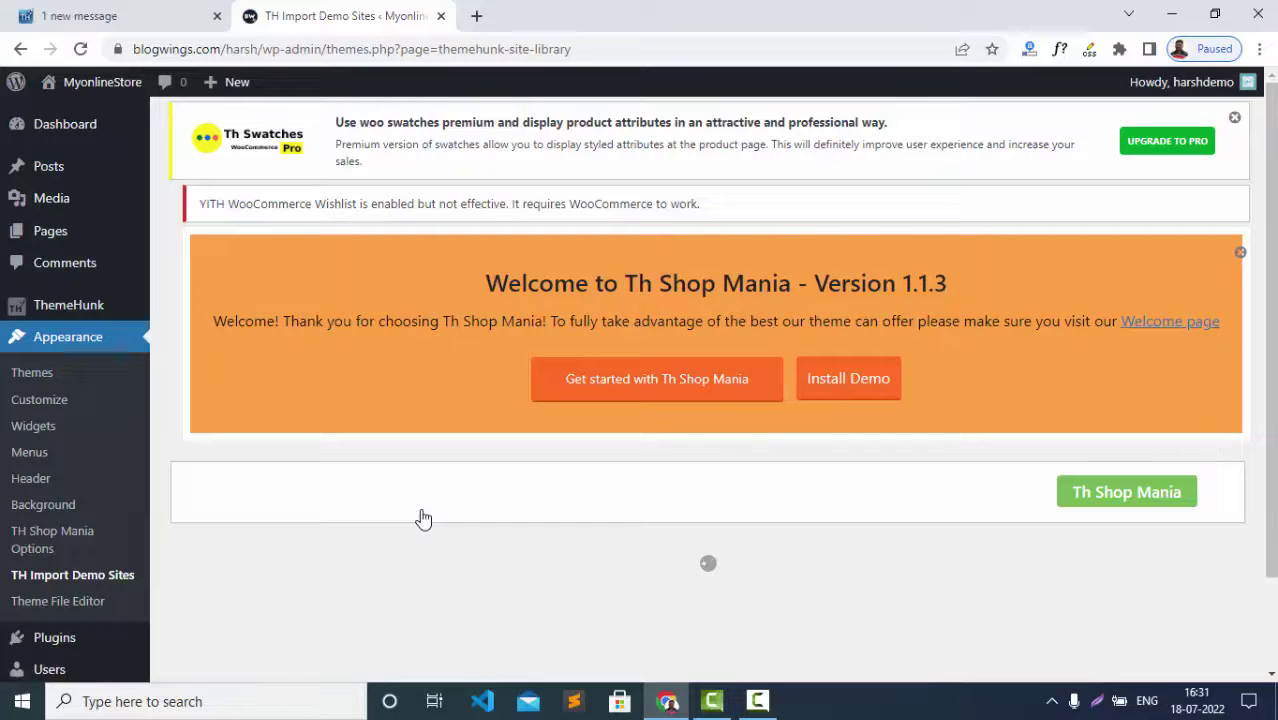
# Browse the Th Shop Mania demo library and examine which store templates are free and which are marked Pro
pyautogui.scroll(-4, 423, 518)
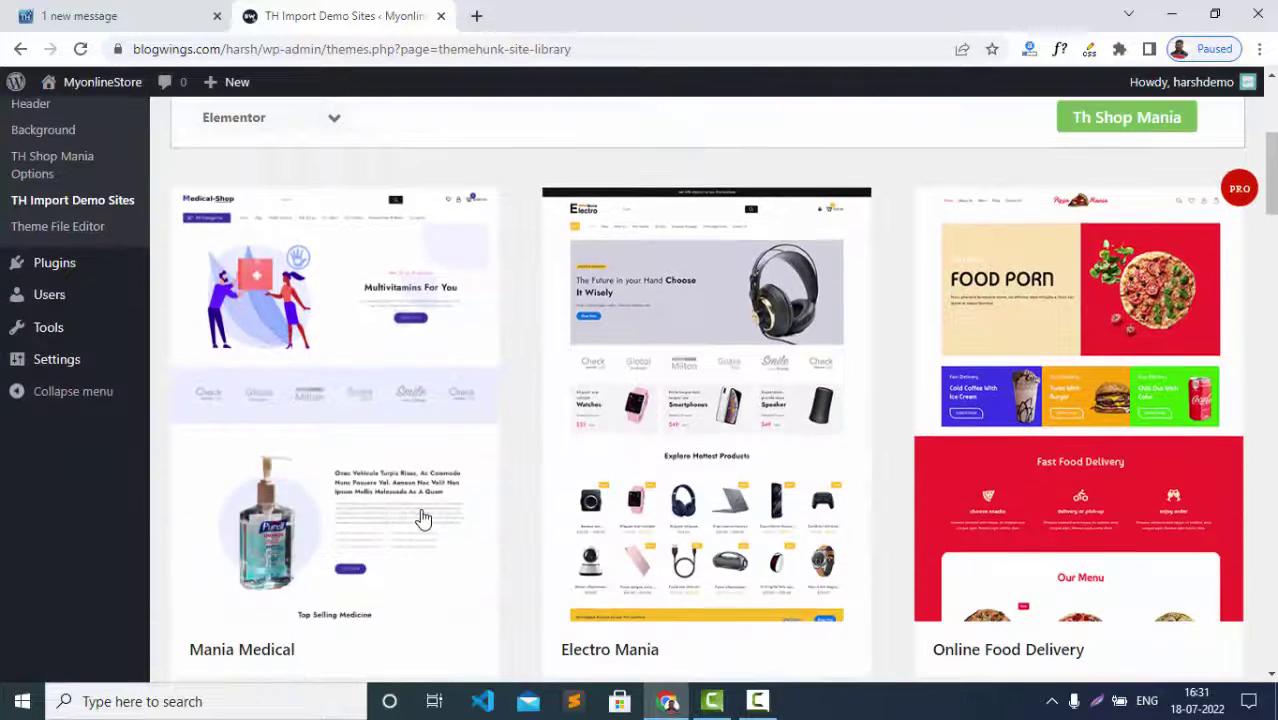
pyautogui.moveTo(386, 337)
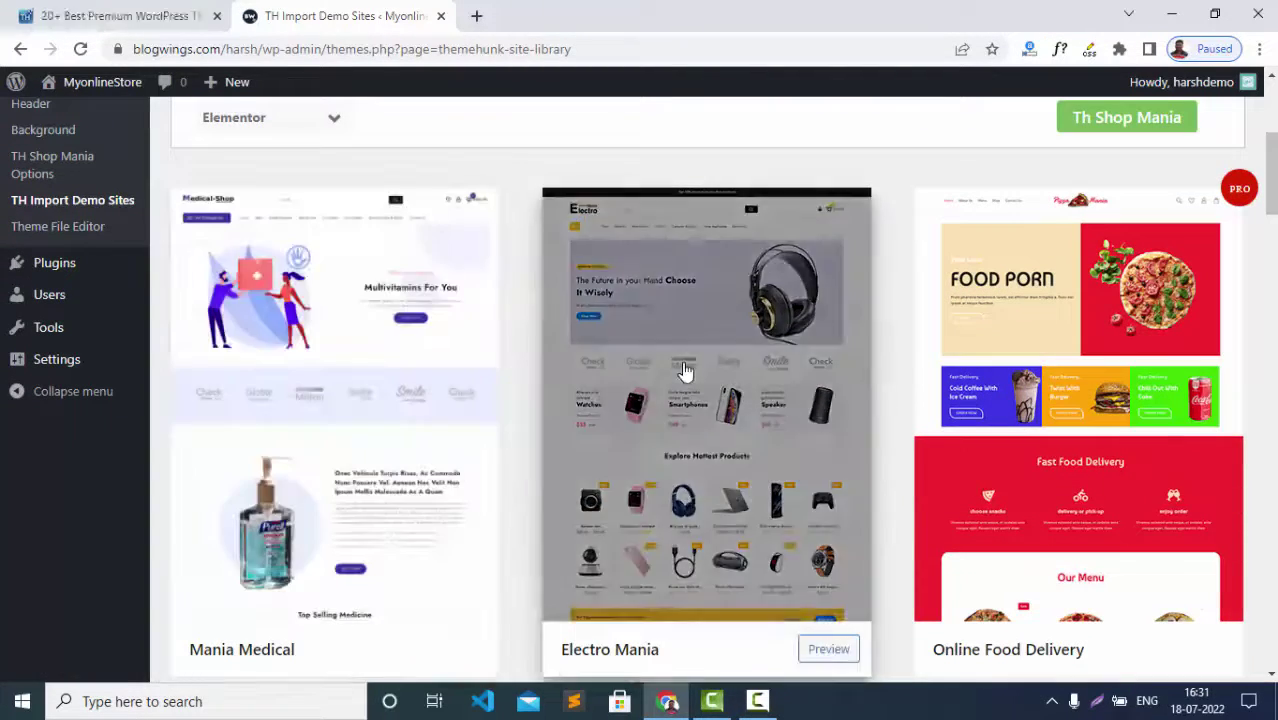
pyautogui.scroll(-3, 1080, 420)
pyautogui.scroll(-2, 312, 521)
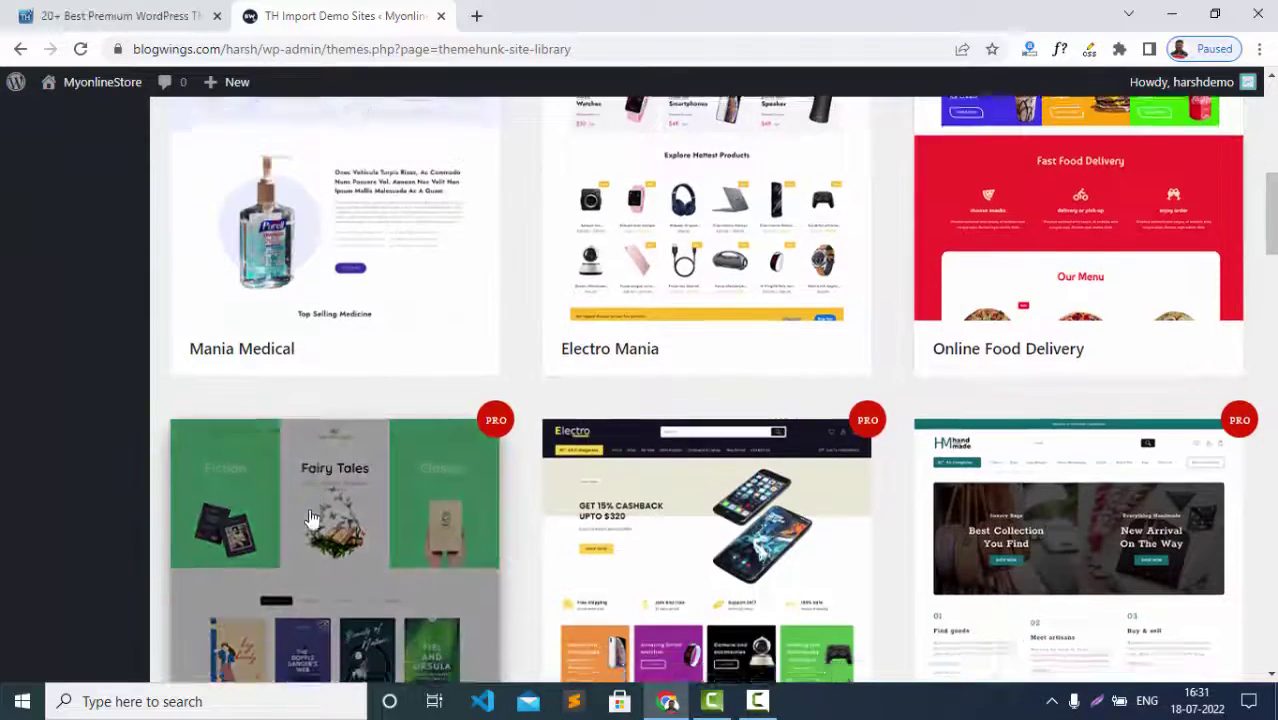
pyautogui.scroll(-5, 1138, 458)
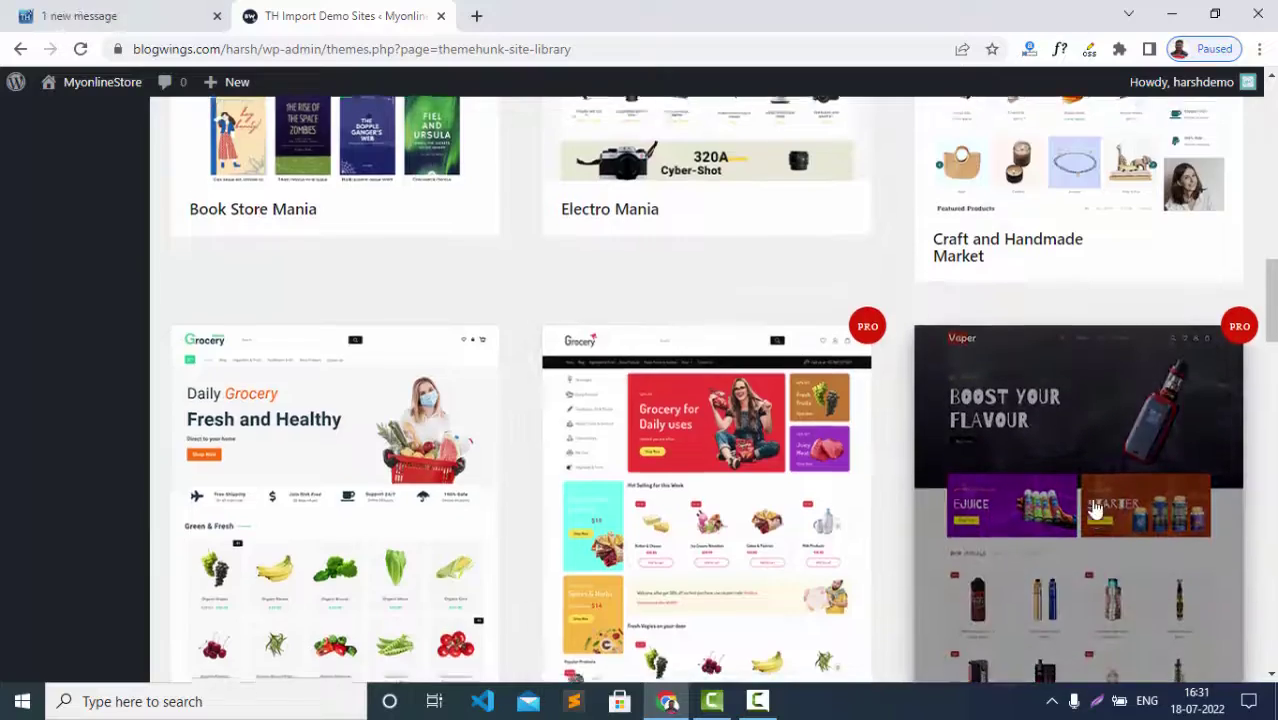
pyautogui.scroll(-7, 1210, 516)
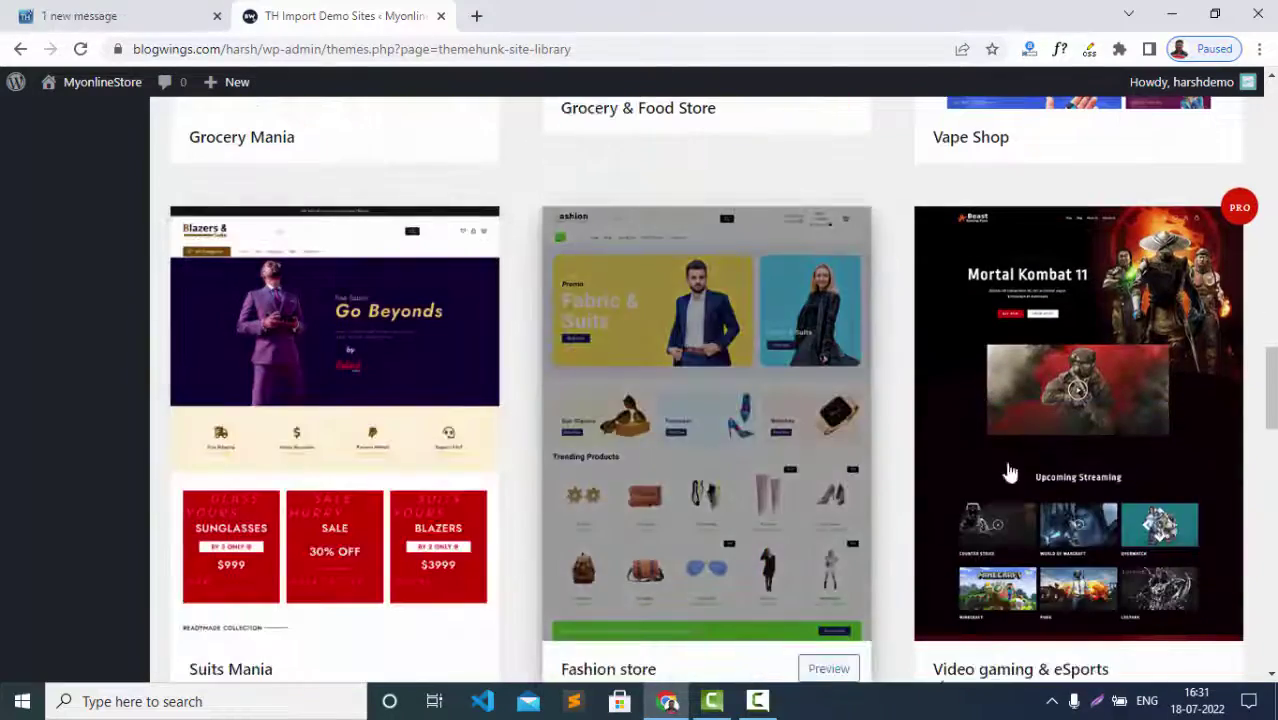
pyautogui.scroll(-5, 482, 456)
pyautogui.scroll(-3, 331, 483)
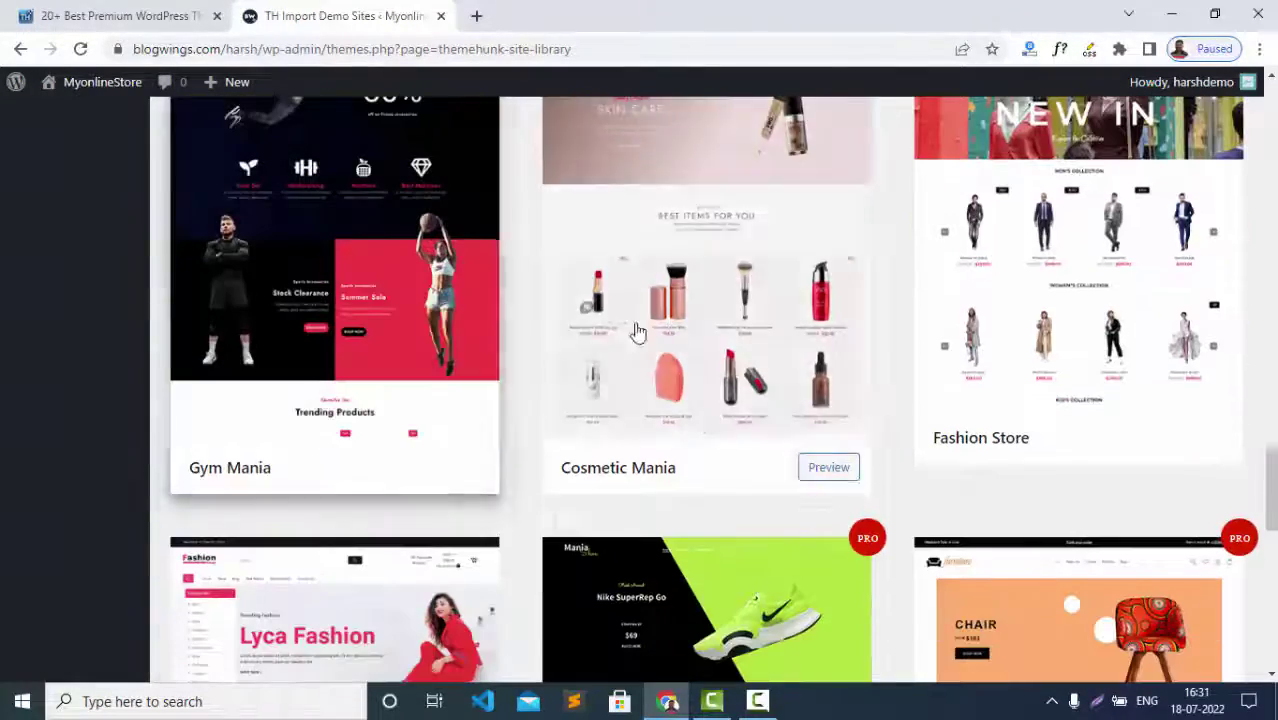
pyautogui.scroll(-3, 1107, 400)
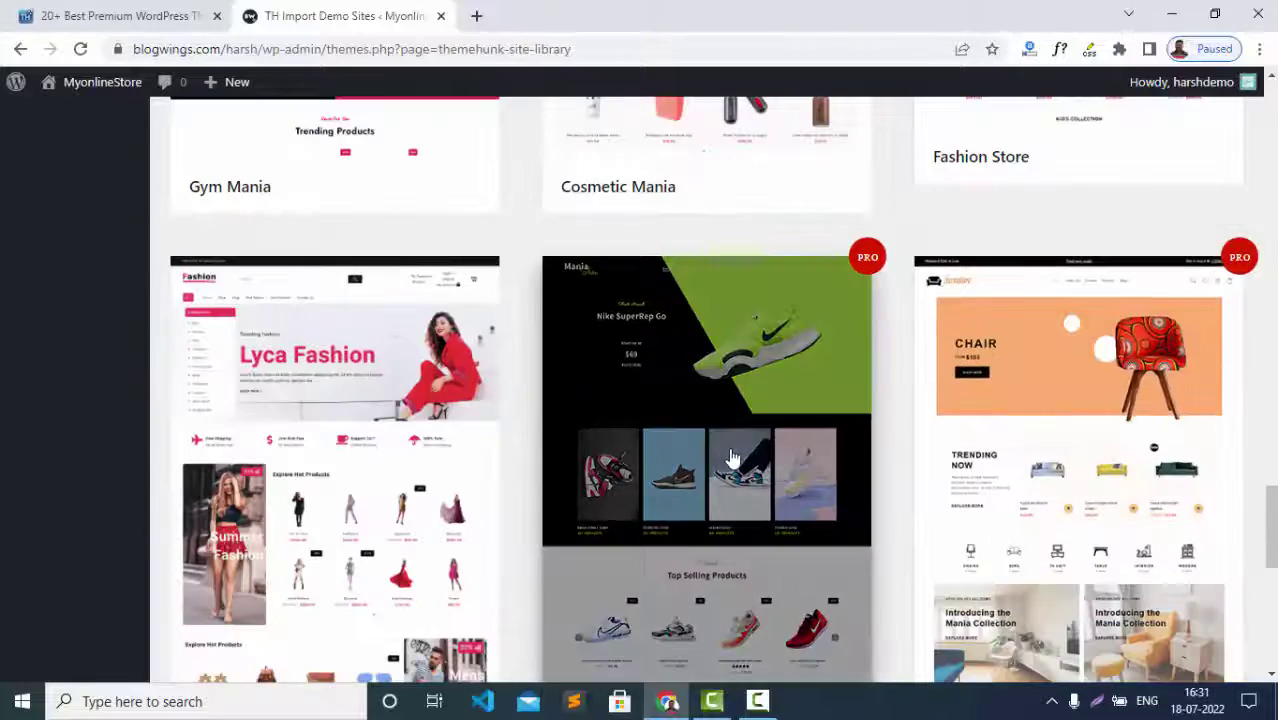
pyautogui.scroll(-4, 1113, 450)
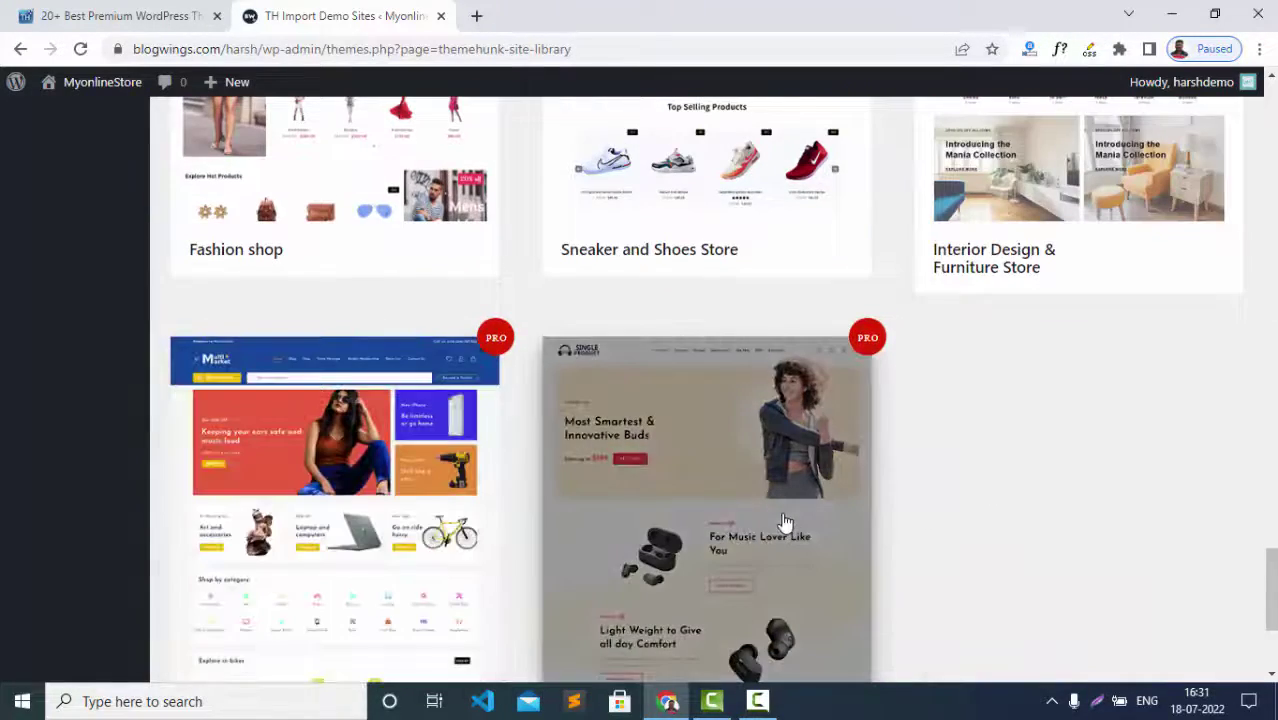
pyautogui.scroll(11, 793, 525)
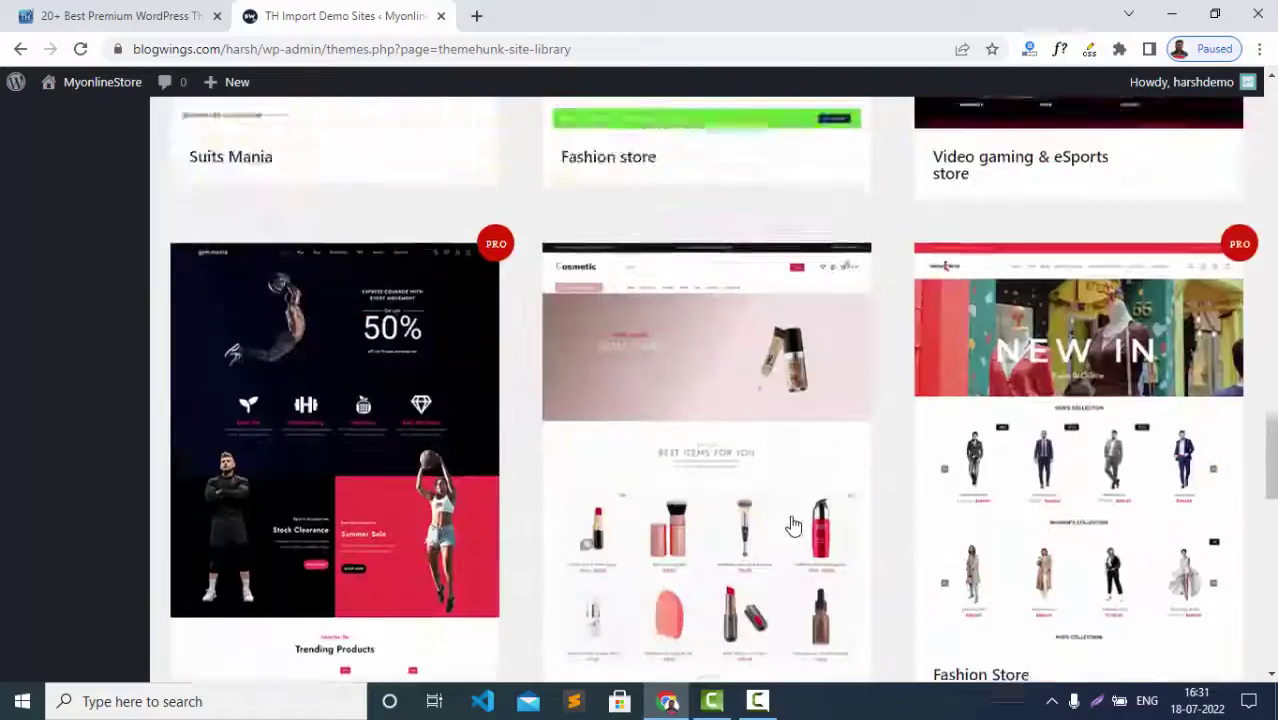
pyautogui.scroll(6, 793, 525)
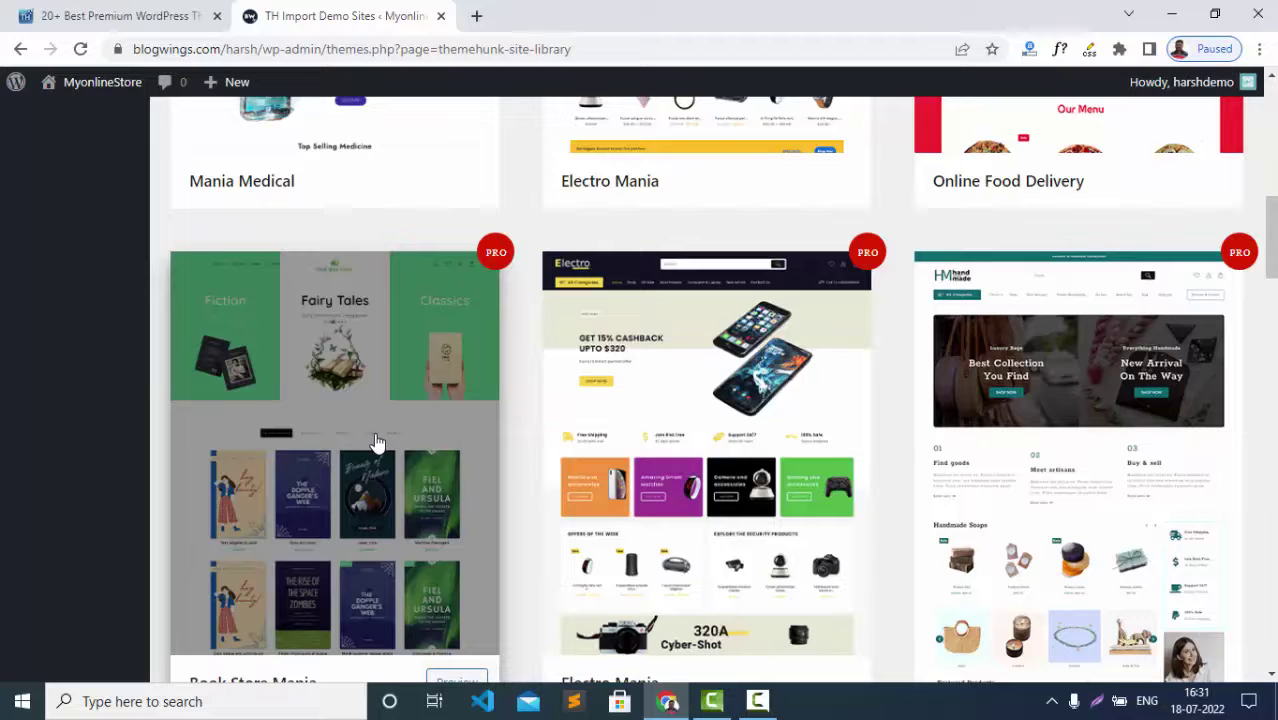
# Open the Th Shop Mania pricing section and compare the Single and Full Membership plans under annual and lifetime billing
pyautogui.click(478, 574)
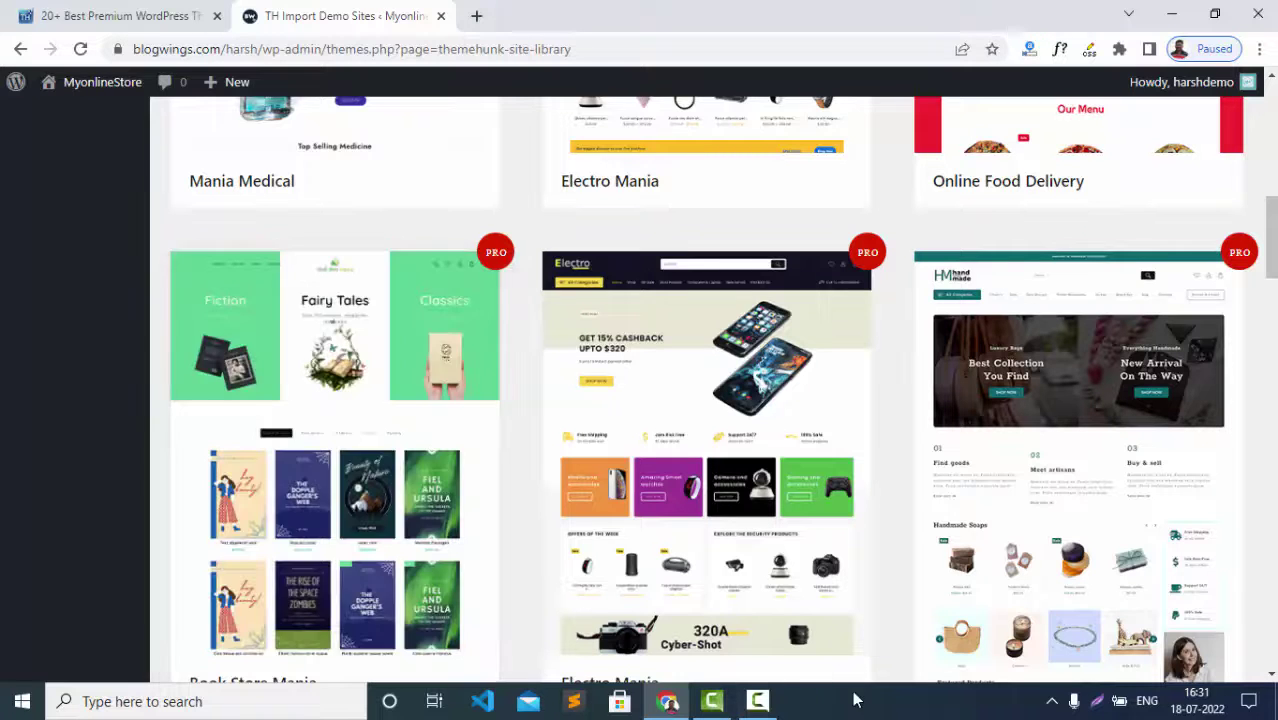
pyautogui.click(736, 560)
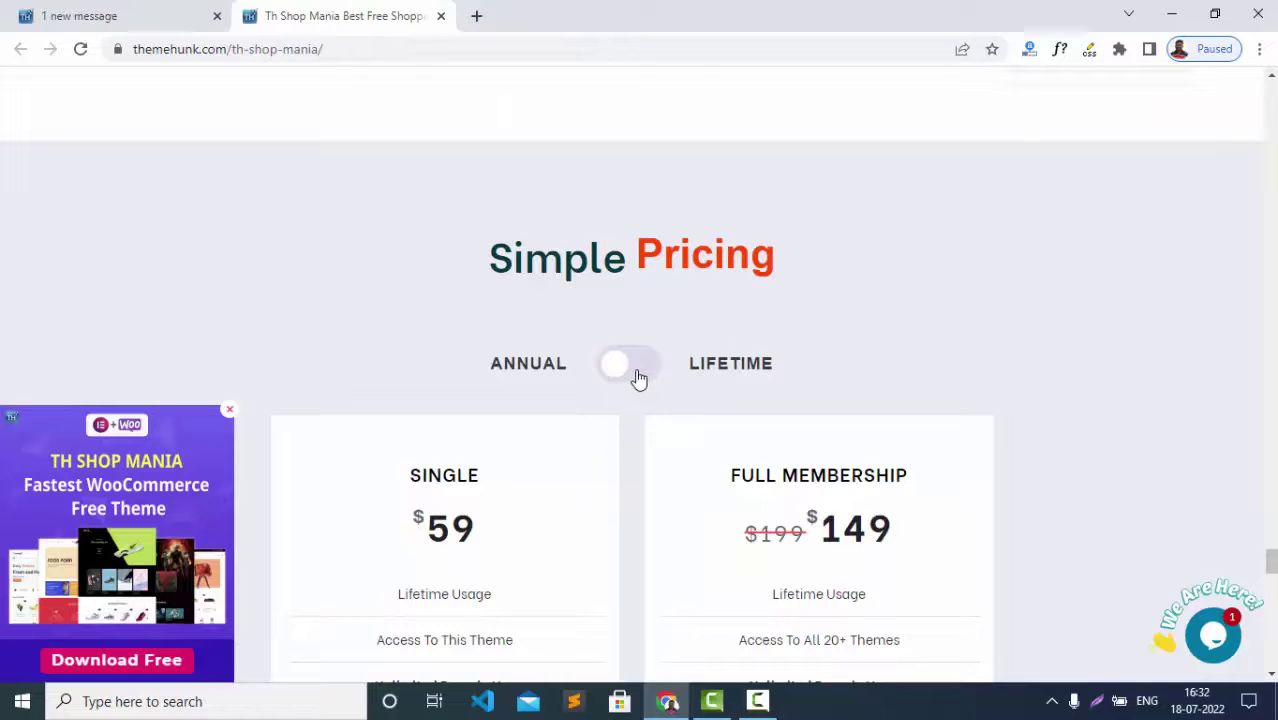
pyautogui.click(638, 377)
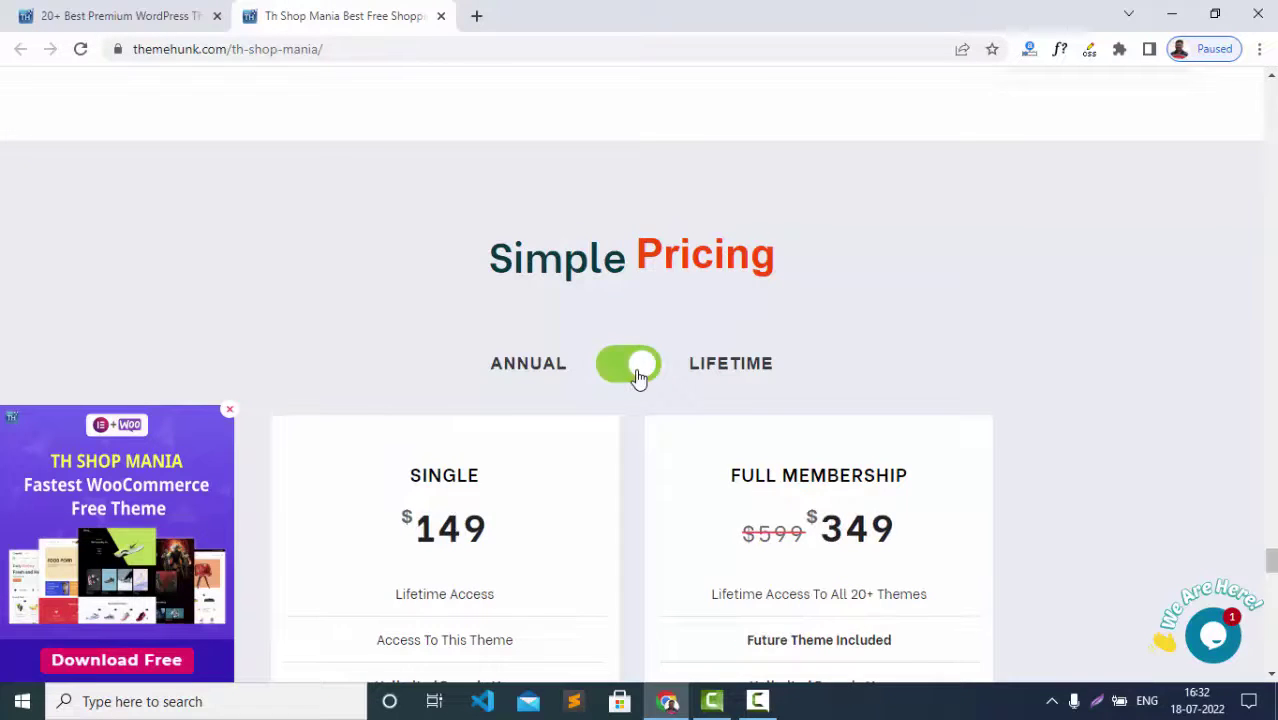
pyautogui.click(614, 373)
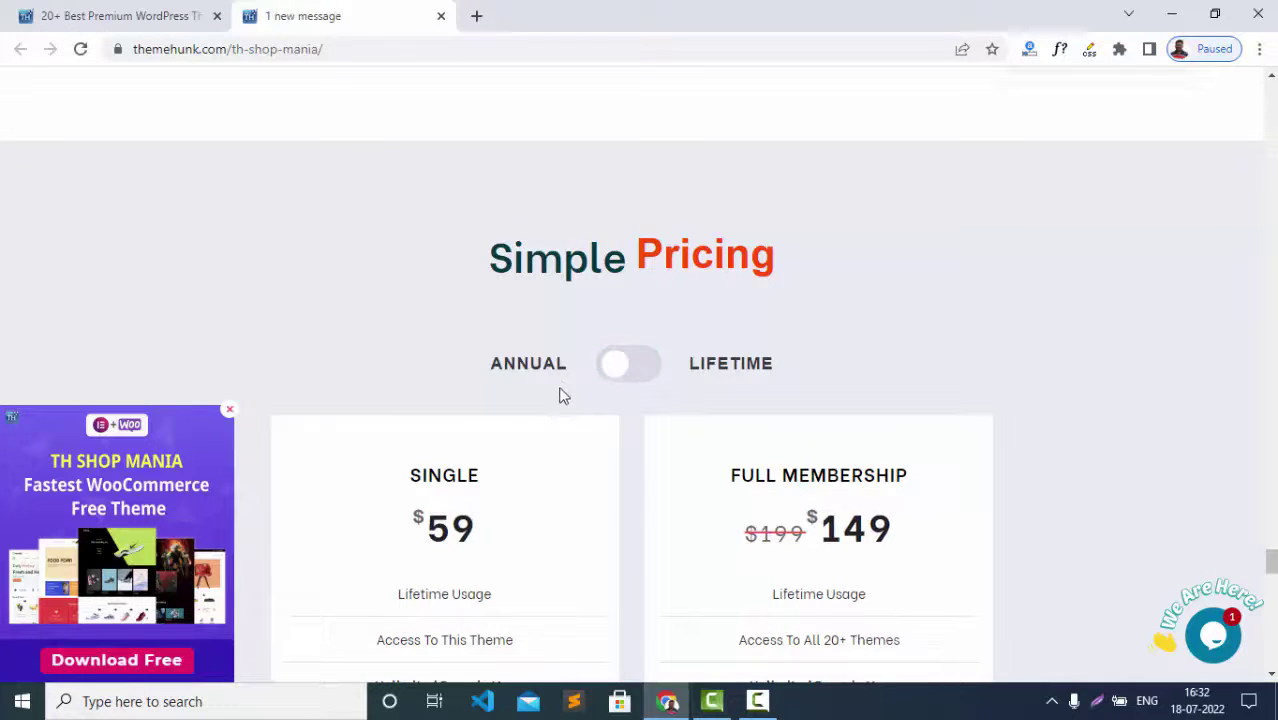
pyautogui.scroll(-6, 560, 395)
pyautogui.scroll(1, 506, 450)
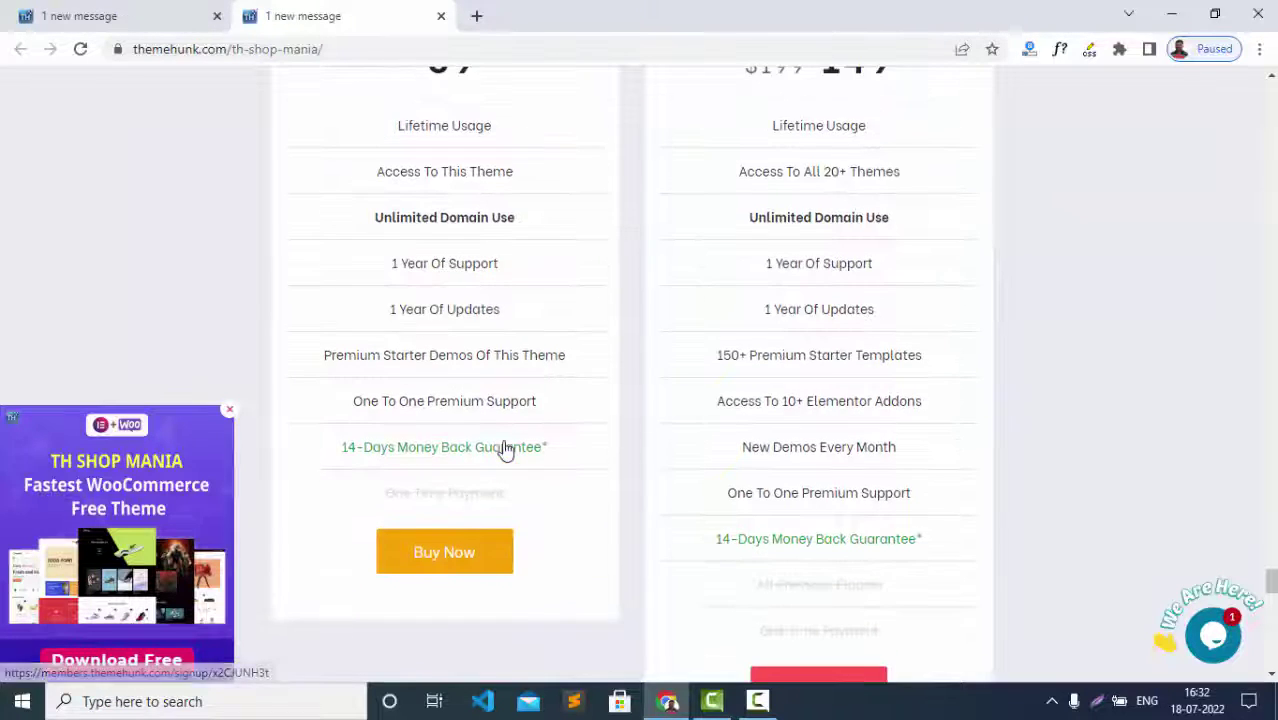
pyautogui.scroll(2, 506, 450)
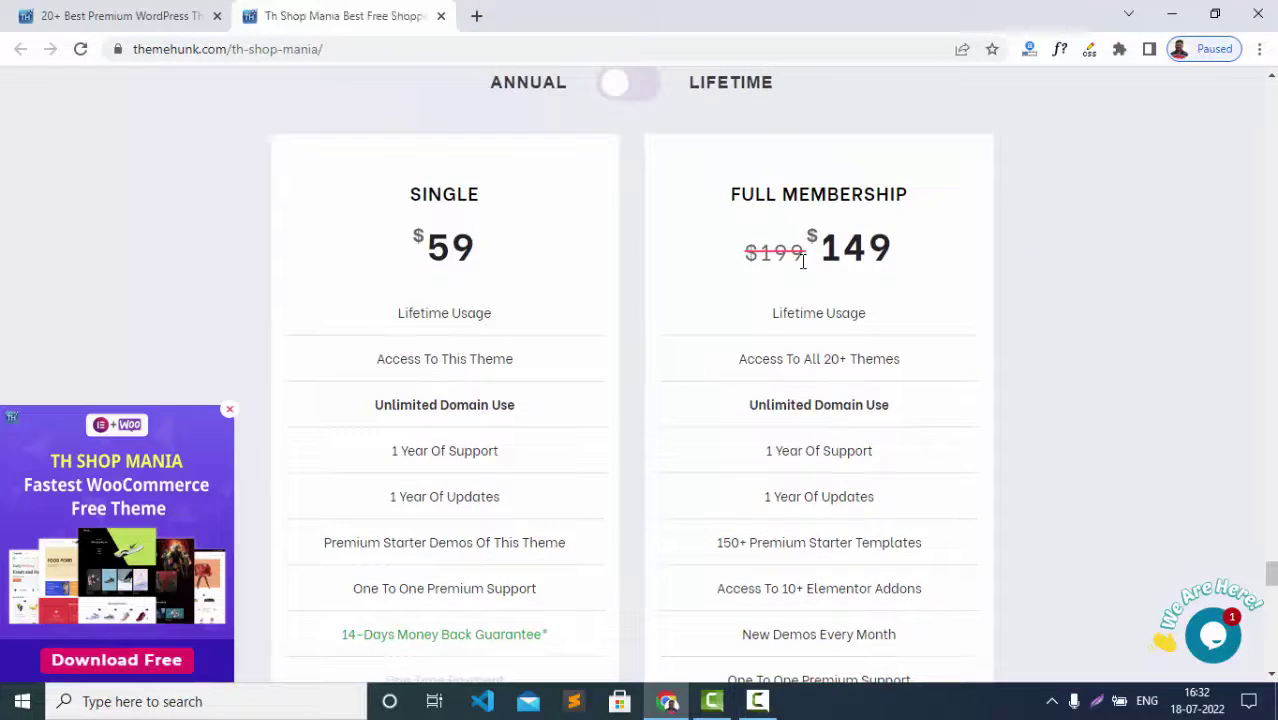
pyautogui.scroll(-3, 795, 360)
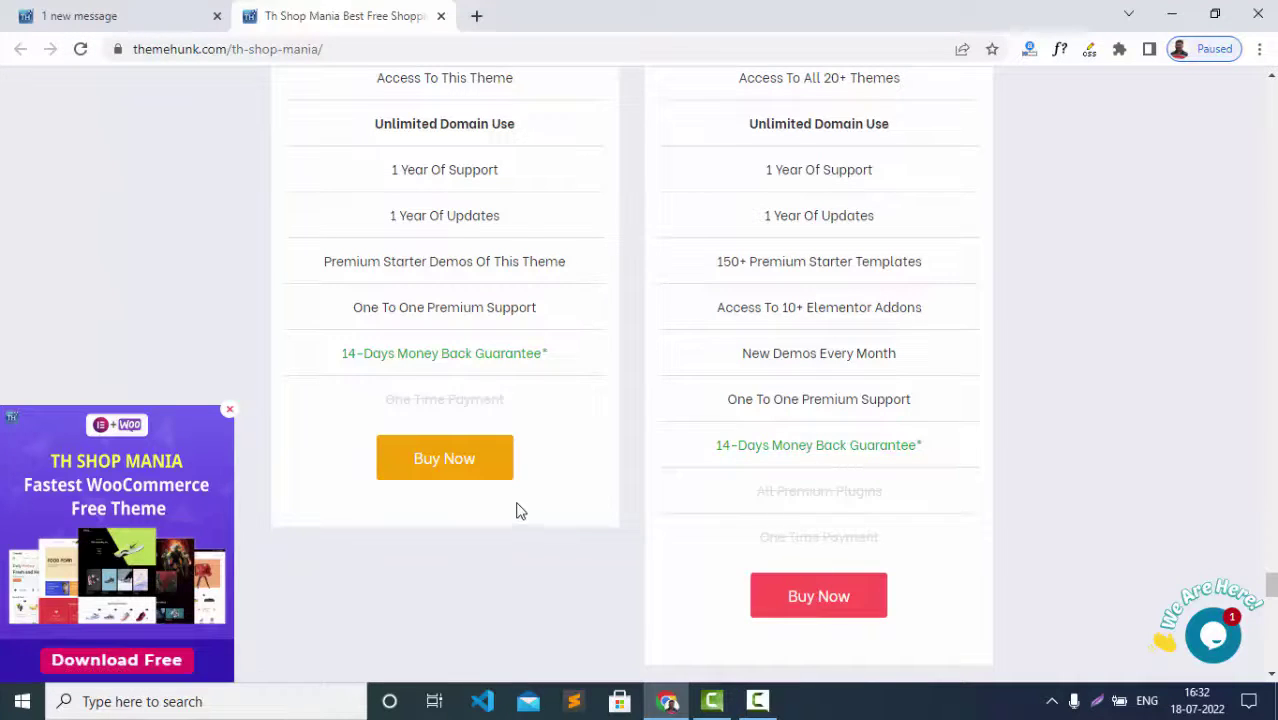
pyautogui.scroll(2, 516, 511)
pyautogui.scroll(-2, 505, 500)
# Open the purchase page for the Single annual plan and review its membership types and optional services
pyautogui.click(478, 461)
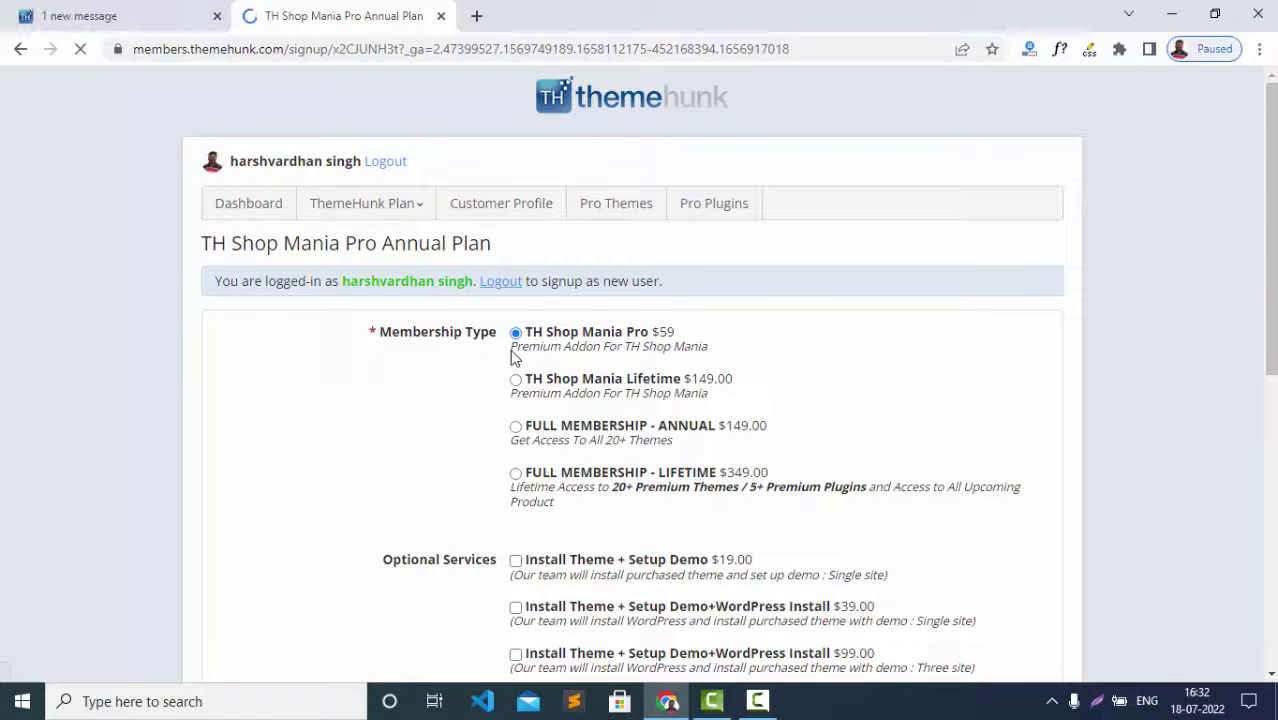
pyautogui.scroll(-1, 510, 364)
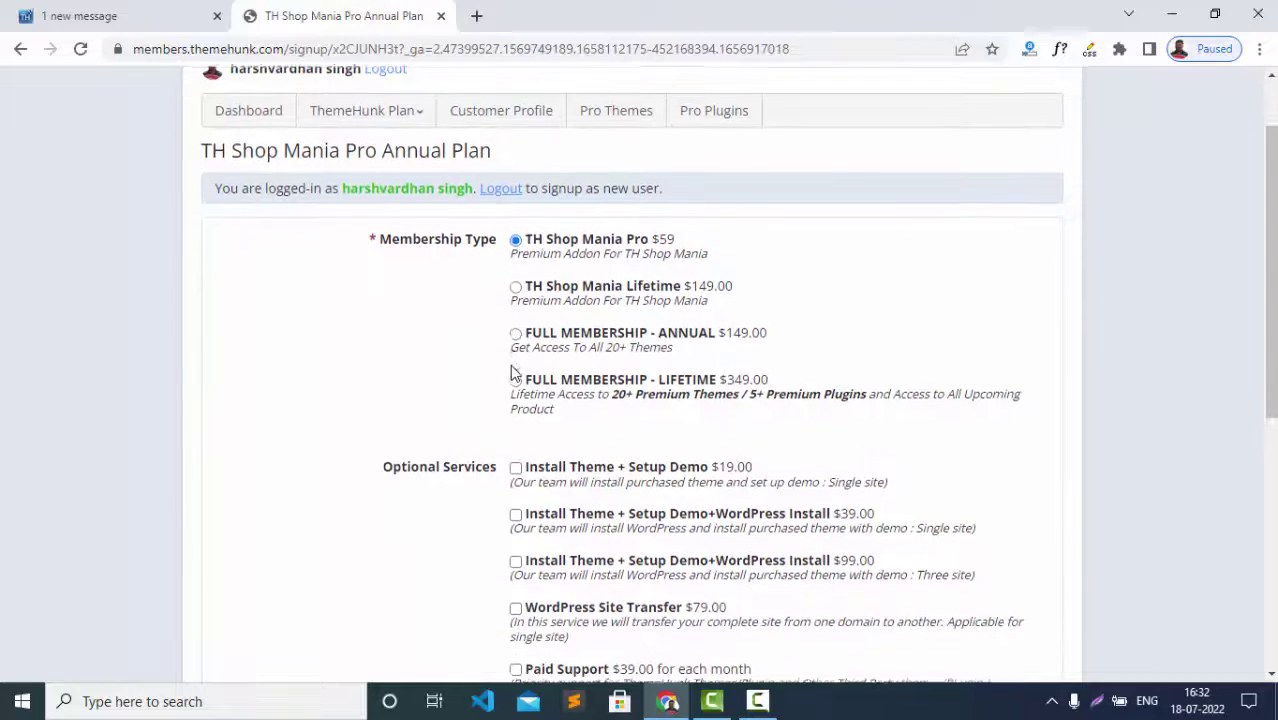
pyautogui.scroll(-5, 530, 372)
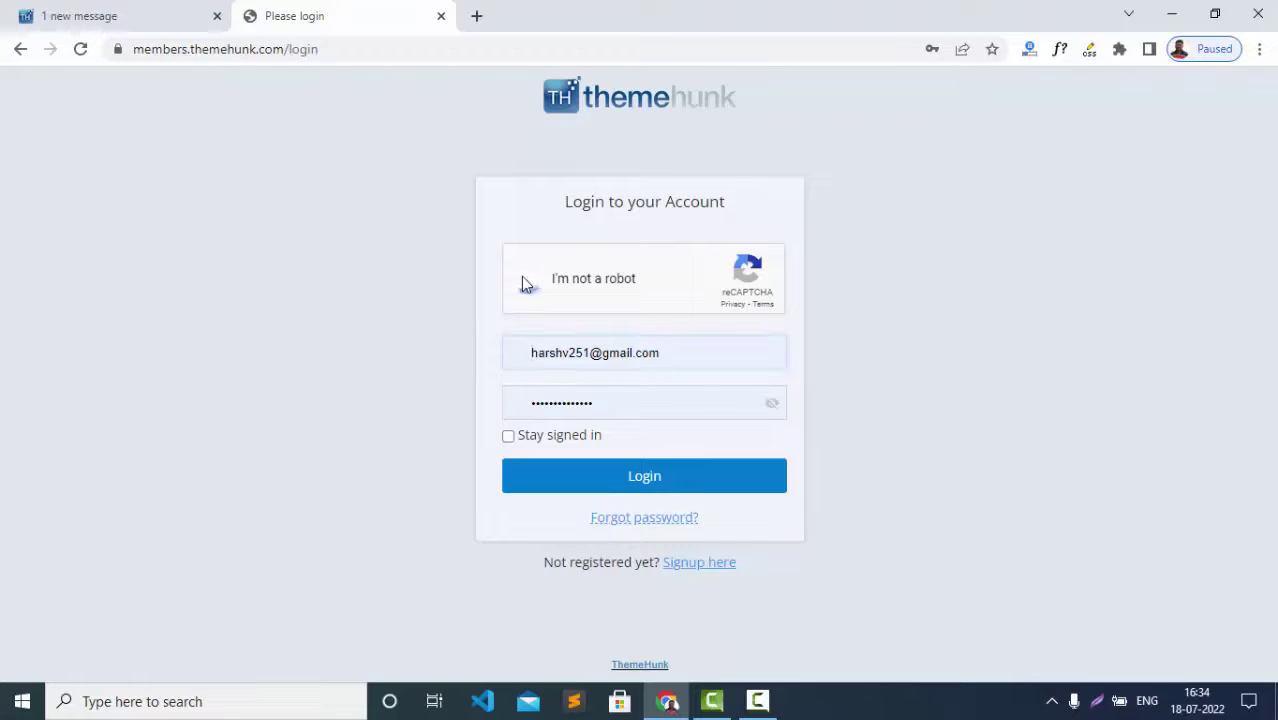
# Log in to the ThemeHunk member account and download the TH Shop Mania Pro Plugin to the Desktop as th-shop-mania-pro.zip
pyautogui.click(523, 280)
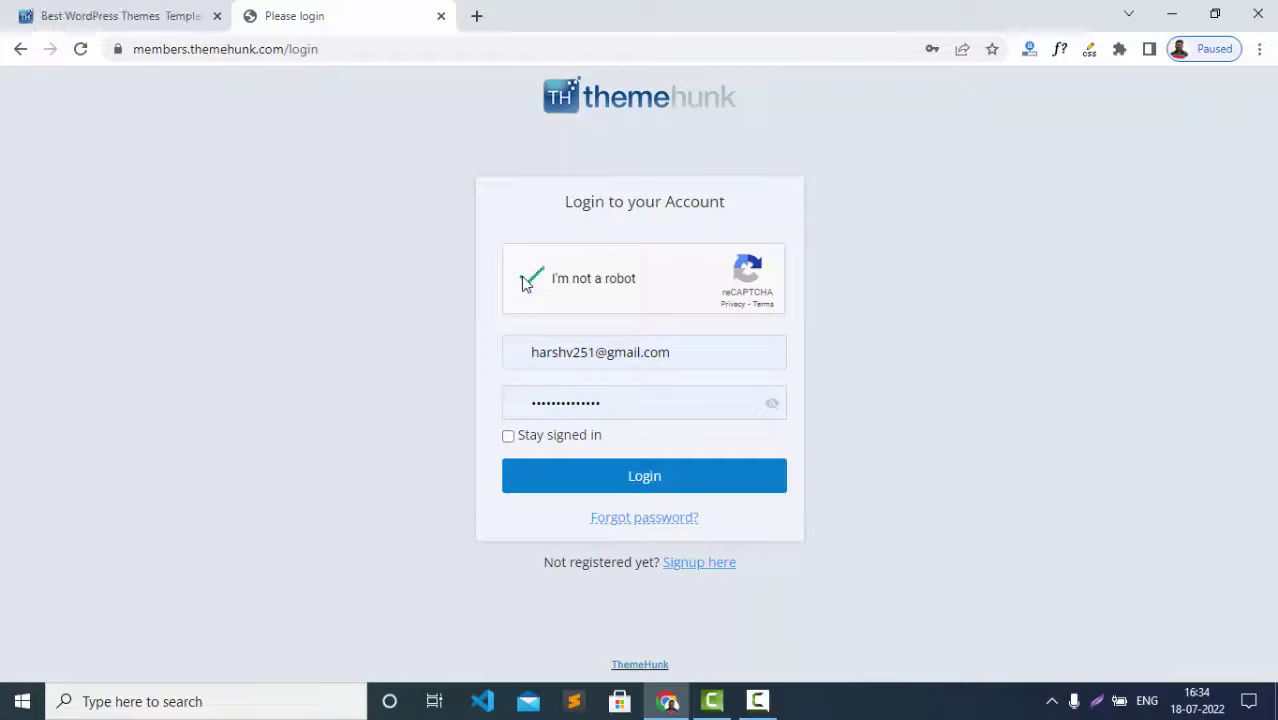
pyautogui.click(652, 487)
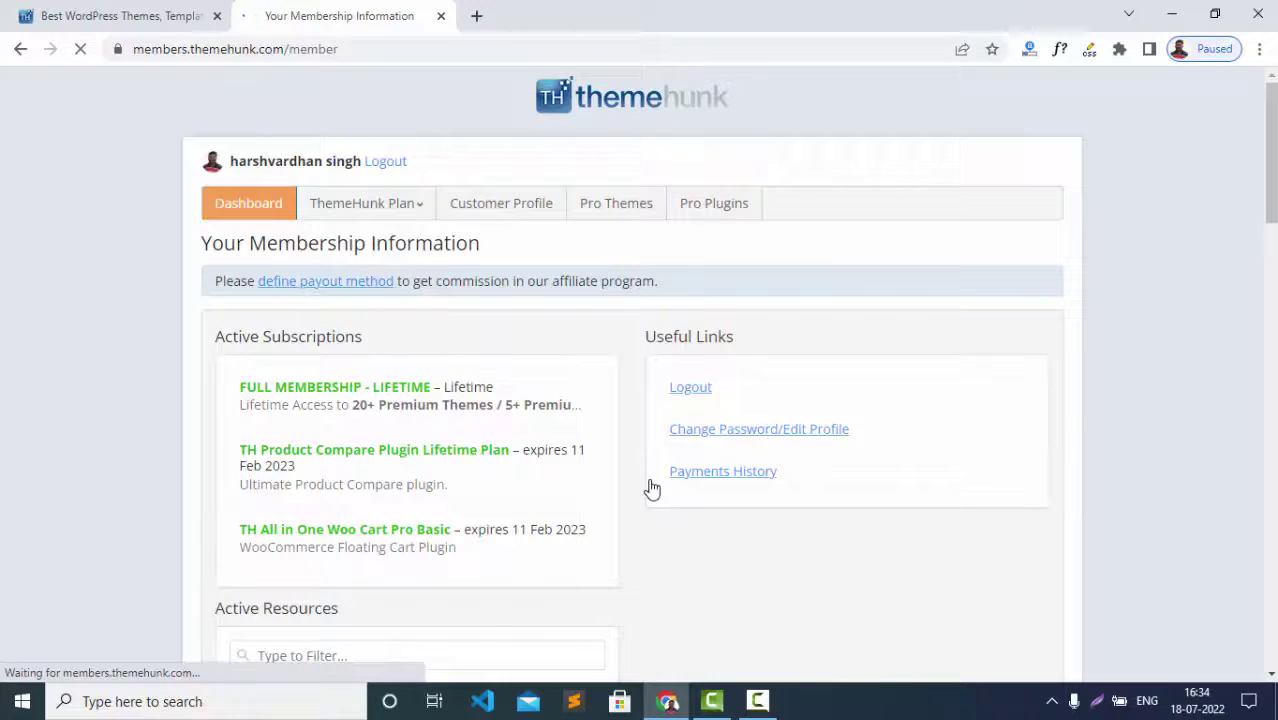
pyautogui.scroll(-2, 652, 488)
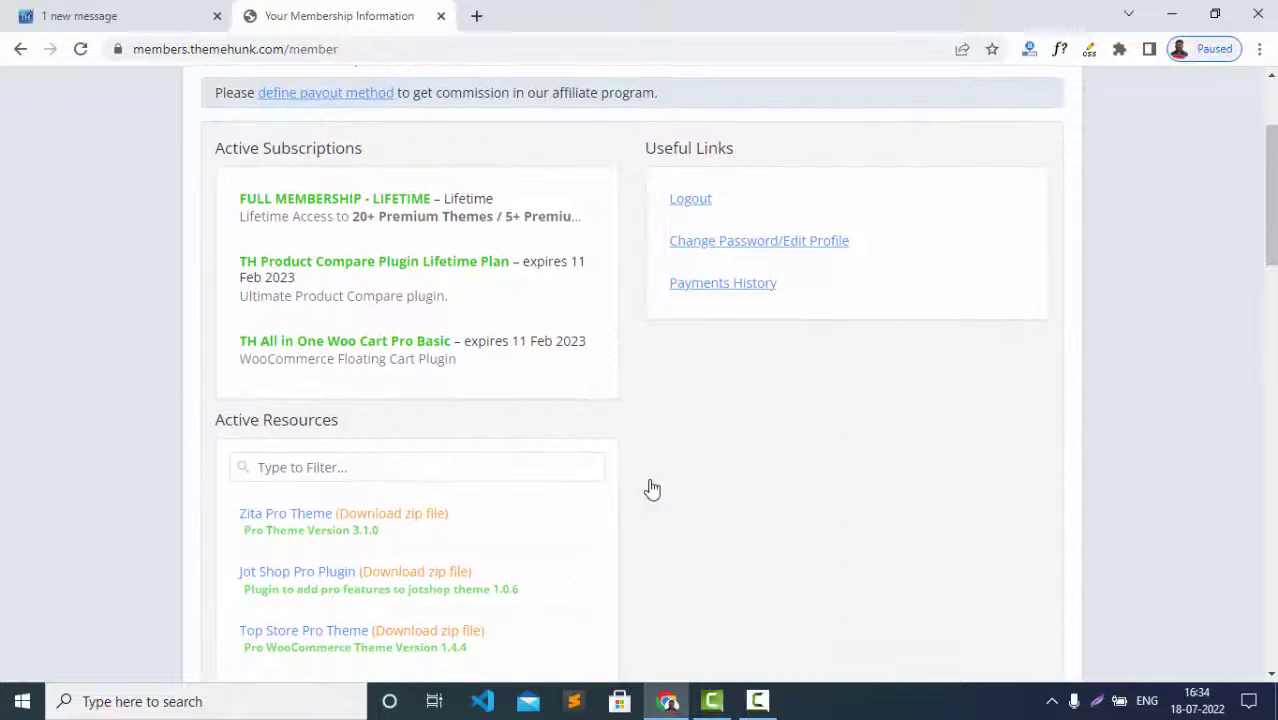
pyautogui.scroll(-6, 562, 466)
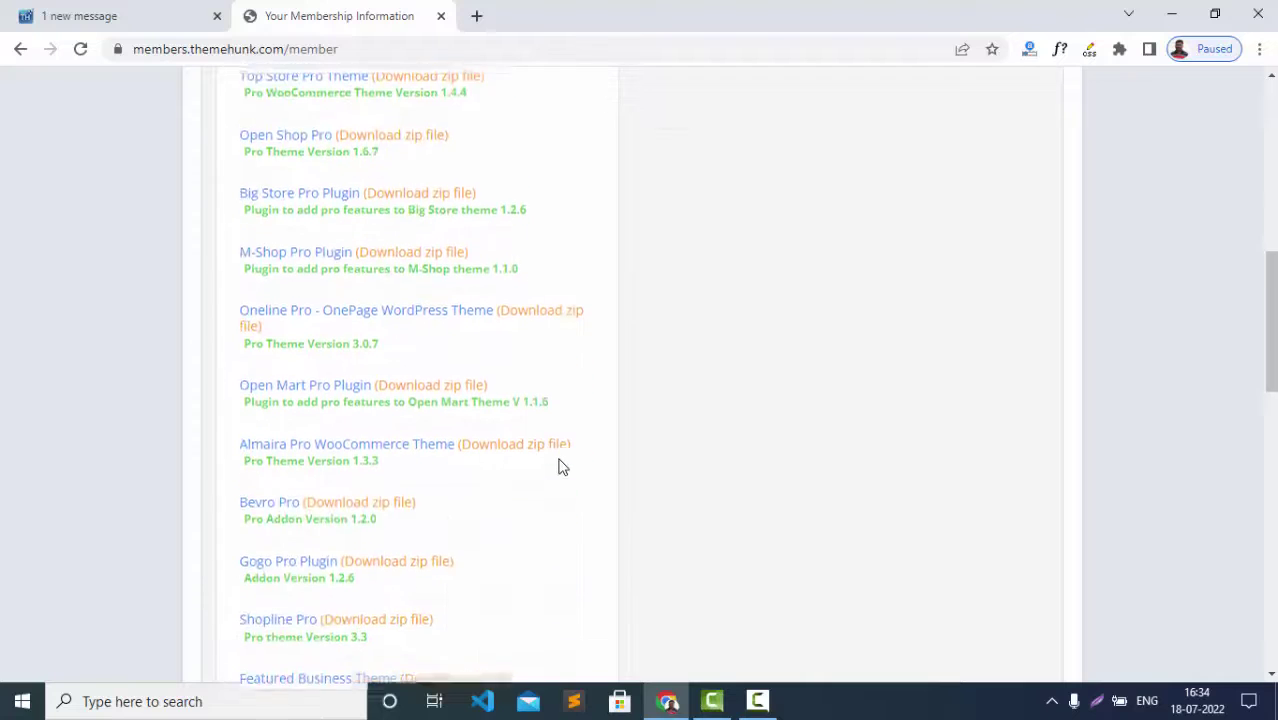
pyautogui.scroll(-6, 562, 466)
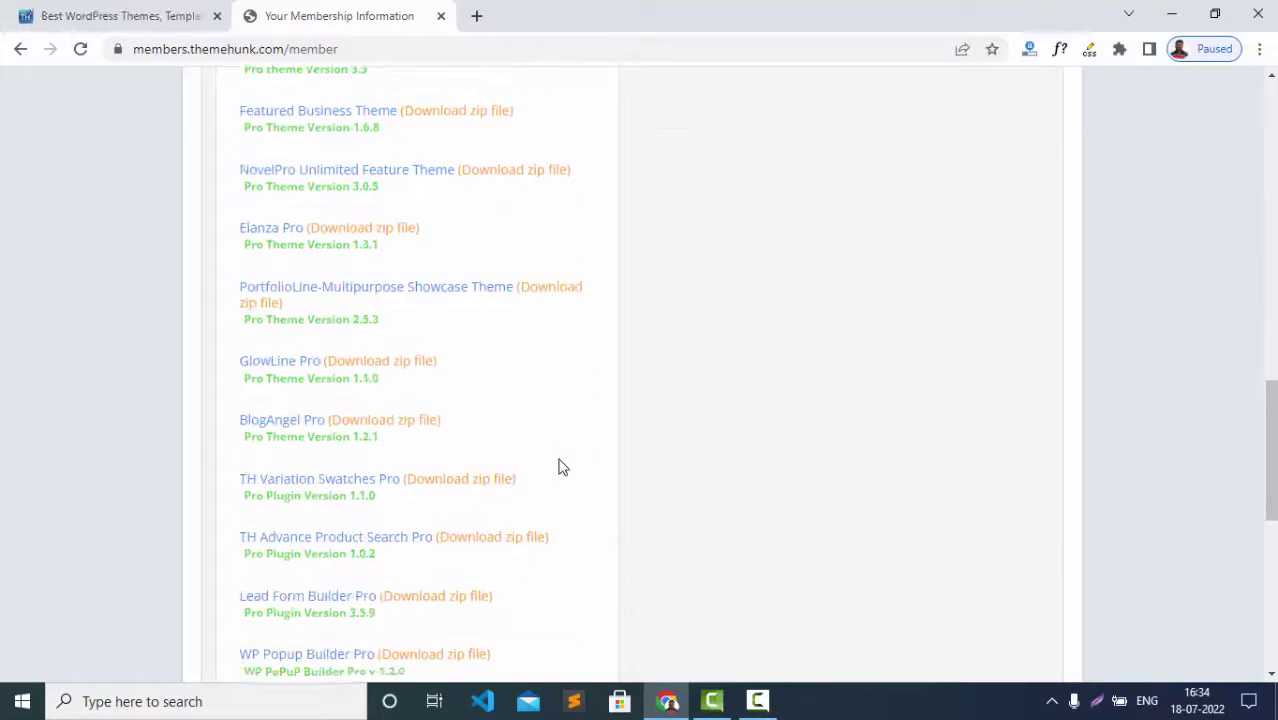
pyautogui.scroll(-4, 562, 466)
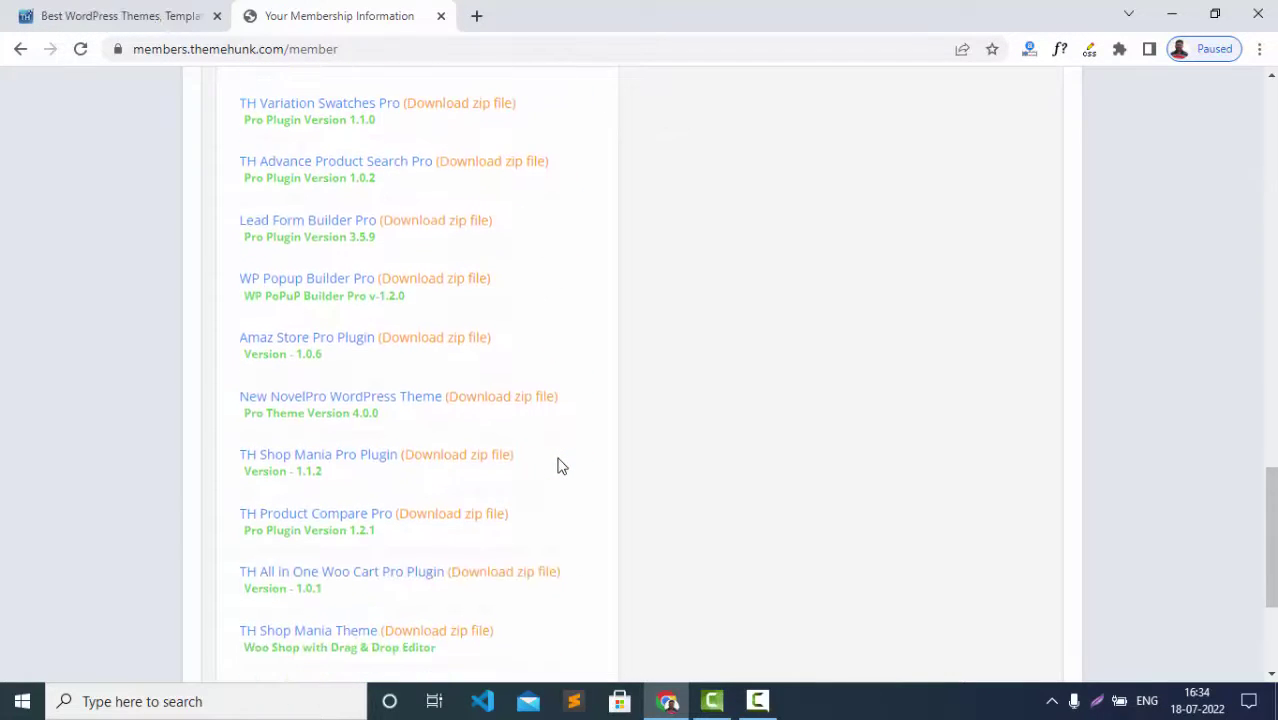
pyautogui.scroll(-1, 562, 466)
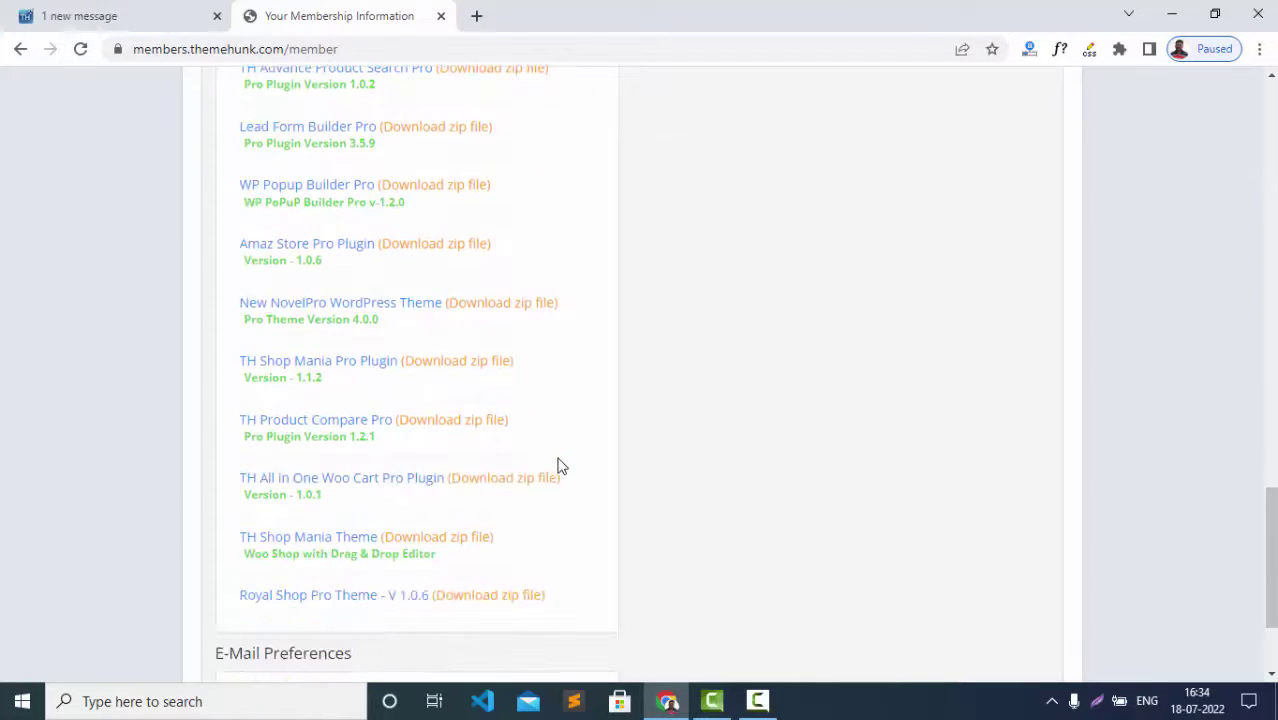
pyautogui.click(325, 366)
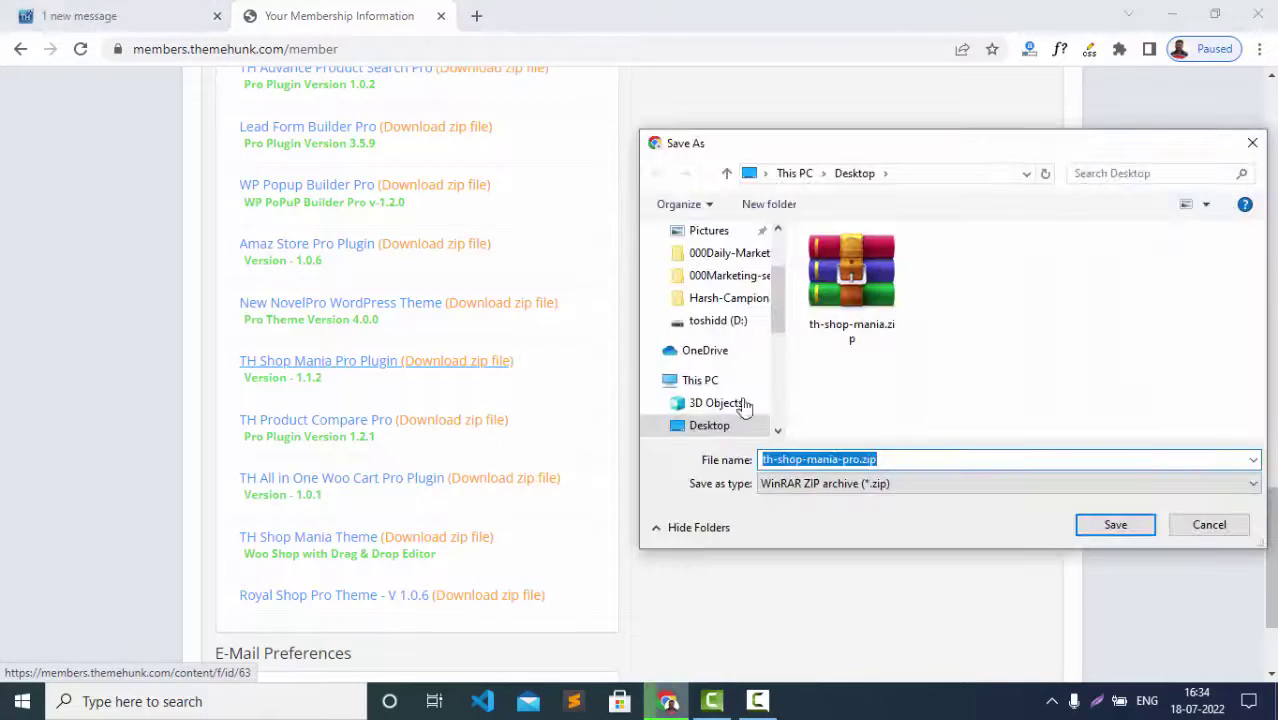
pyautogui.click(1117, 526)
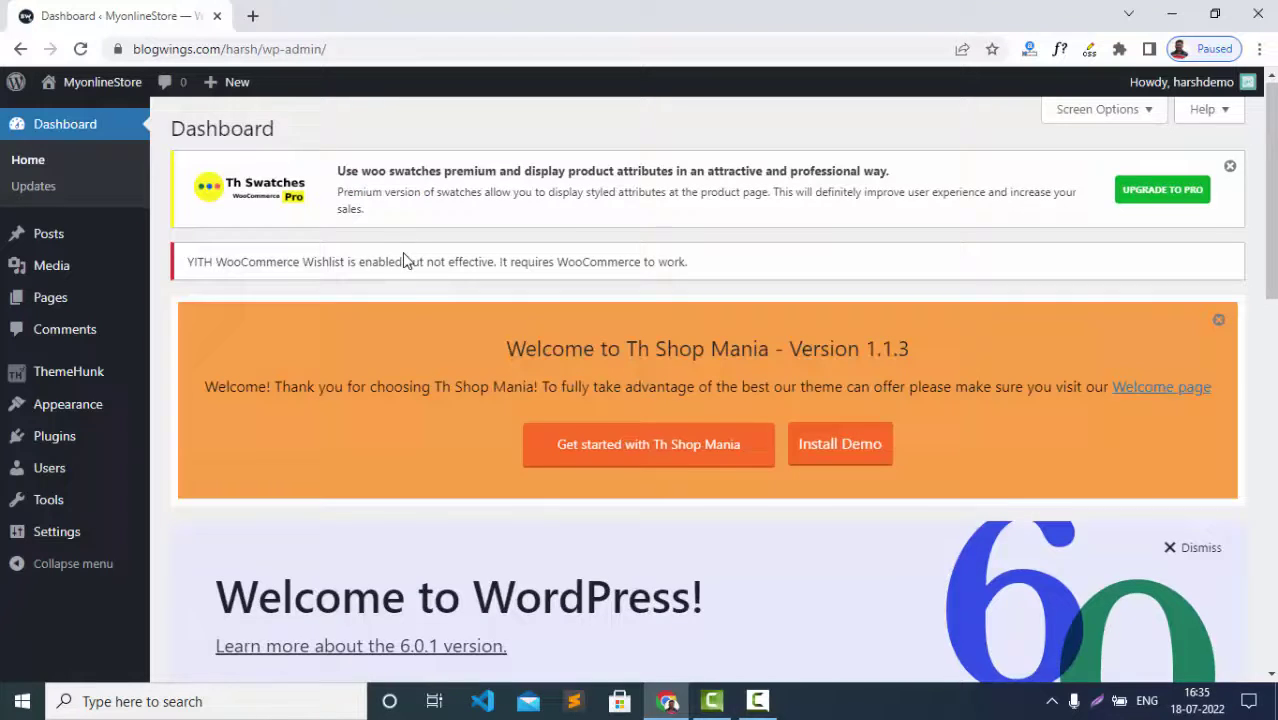
# Upload th-shop-mania-pro.zip from the Desktop as a new plugin and install it
pyautogui.scroll(-1, 405, 260)
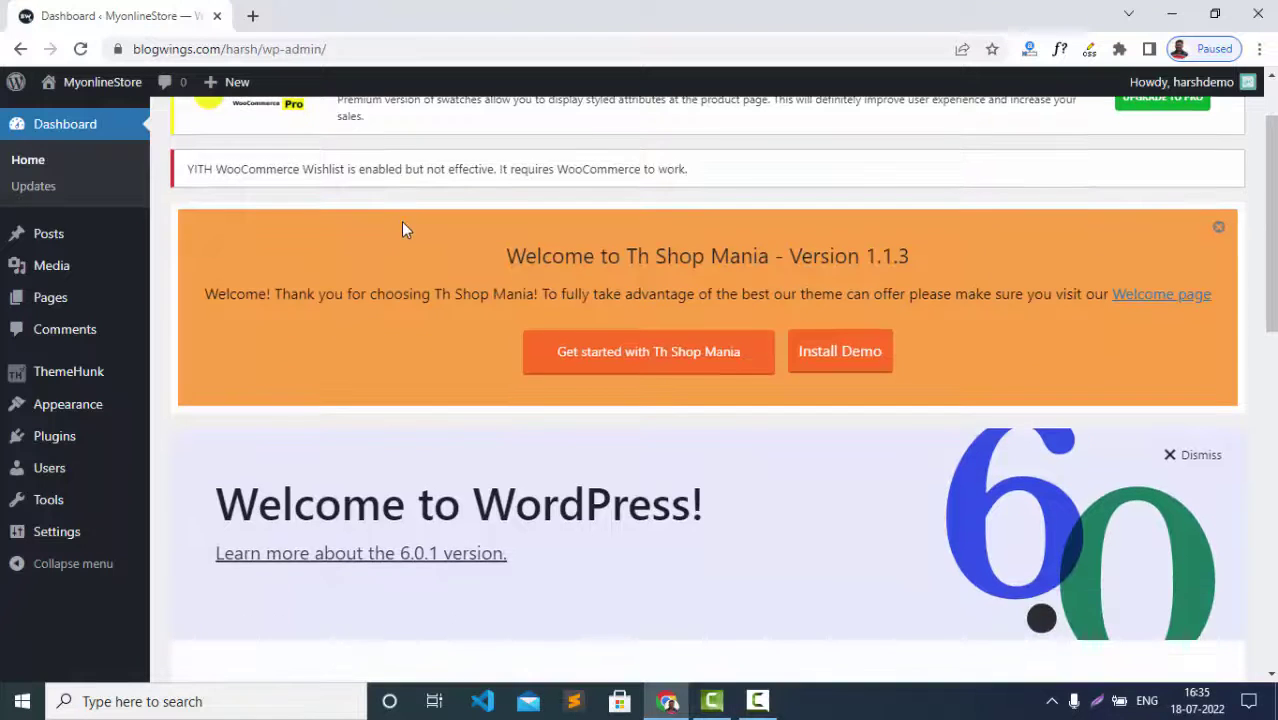
pyautogui.moveTo(68, 447)
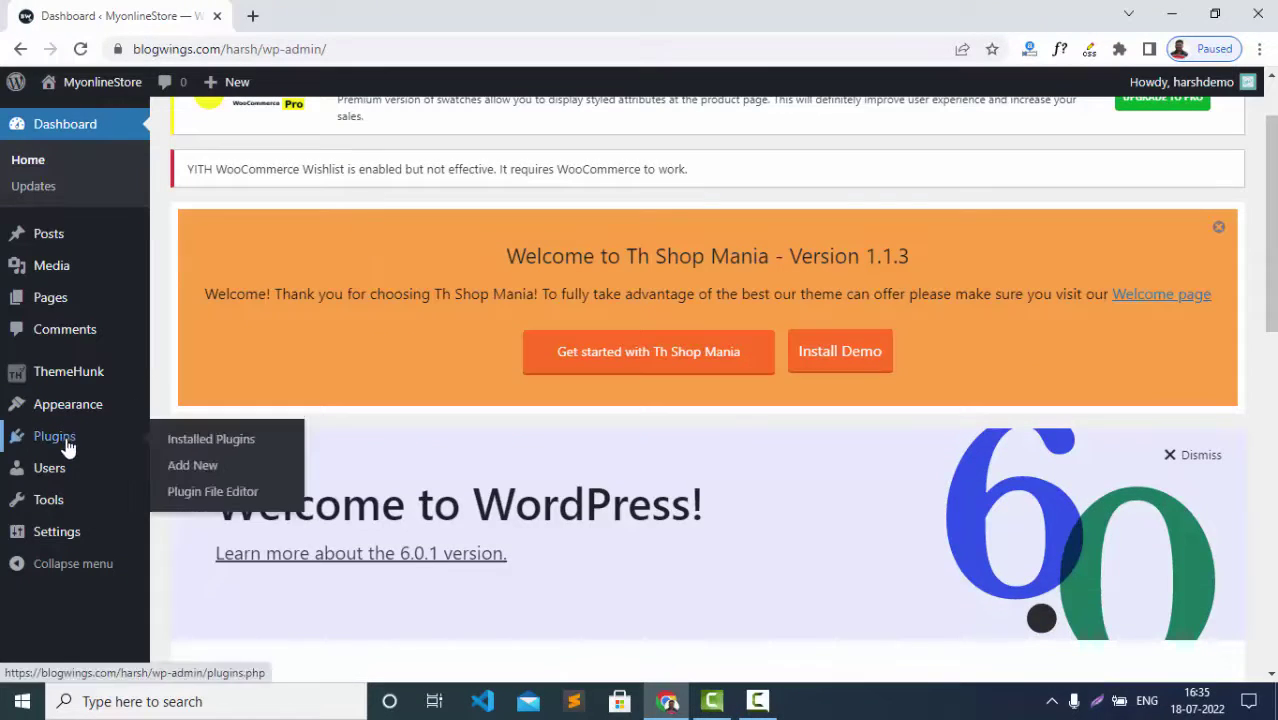
pyautogui.click(211, 445)
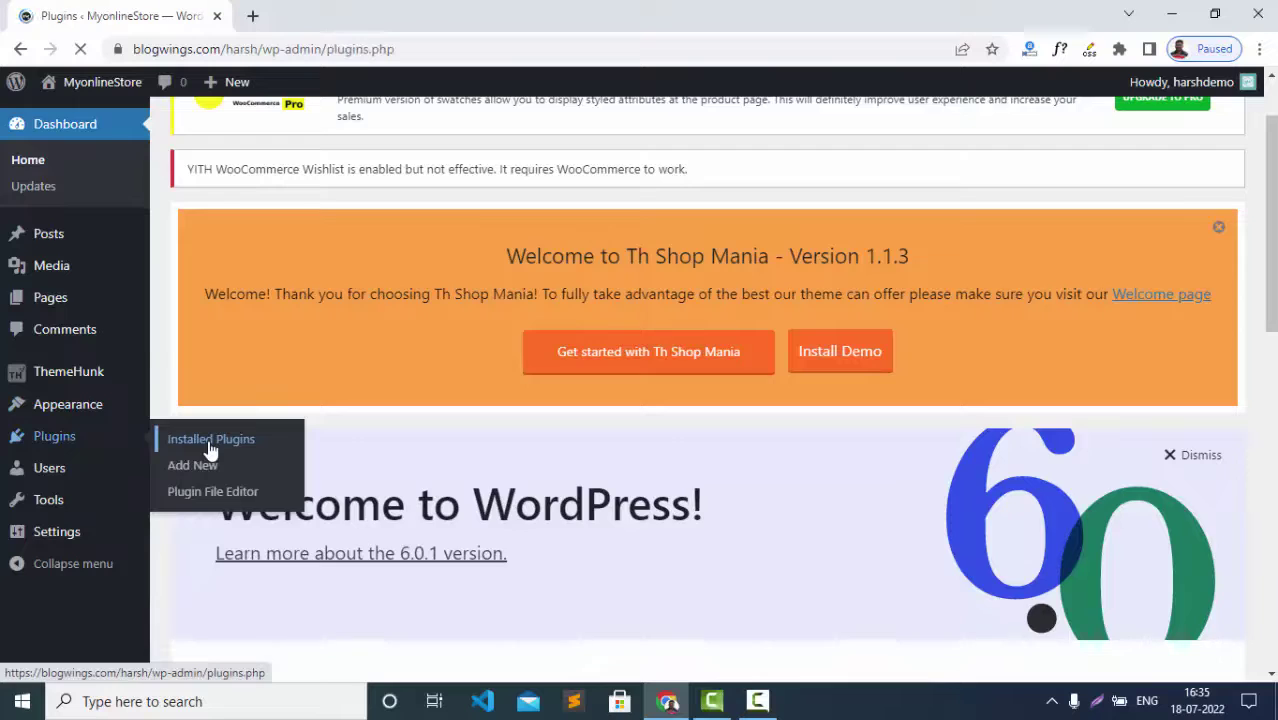
pyautogui.click(305, 132)
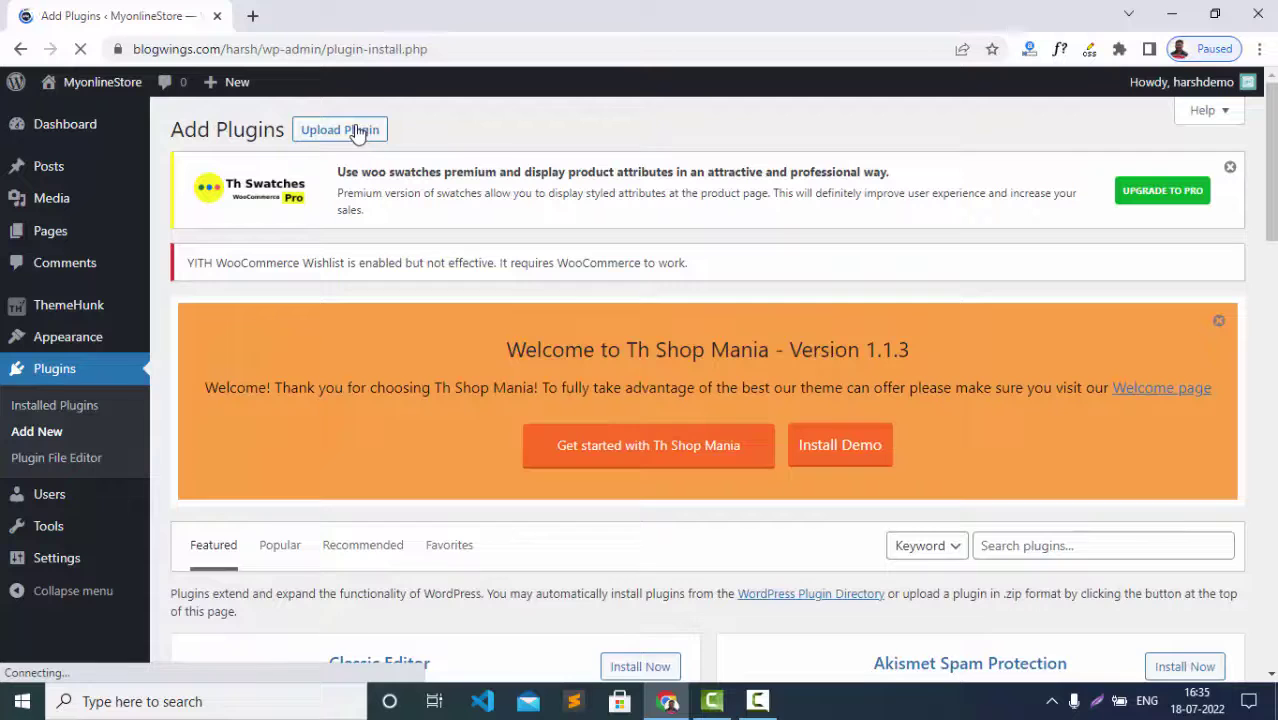
pyautogui.click(358, 134)
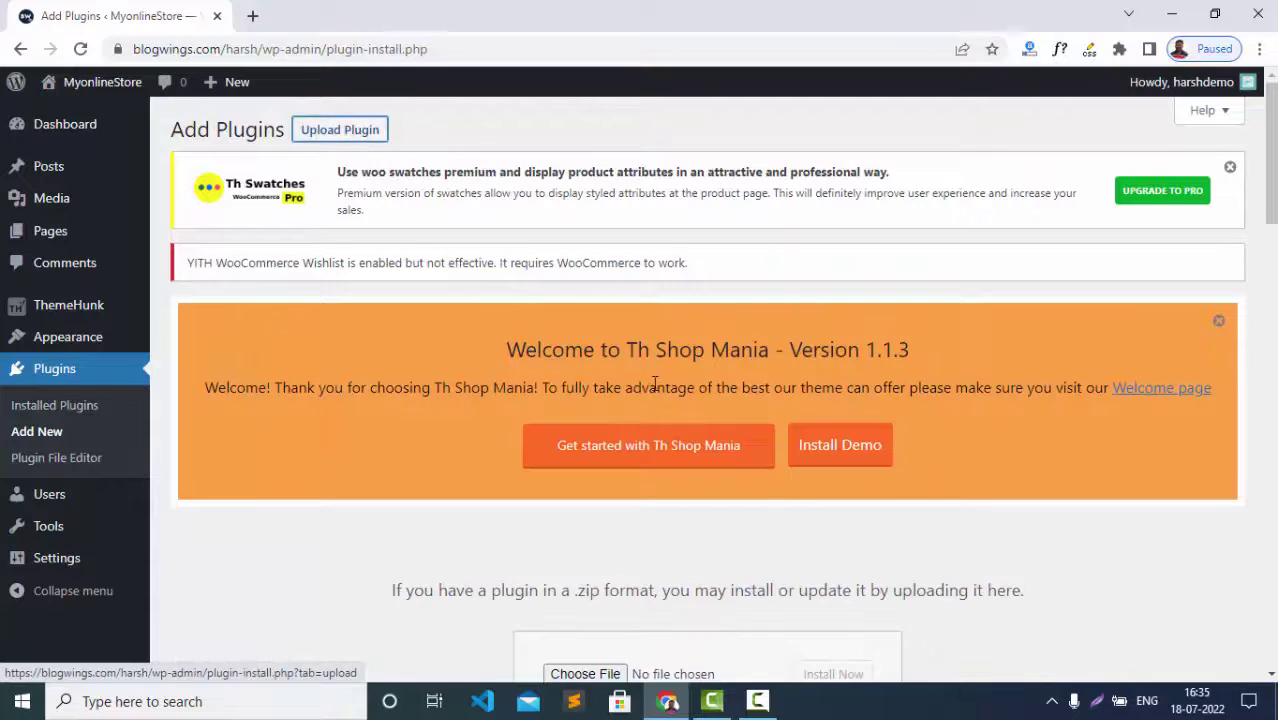
pyautogui.scroll(-3, 655, 385)
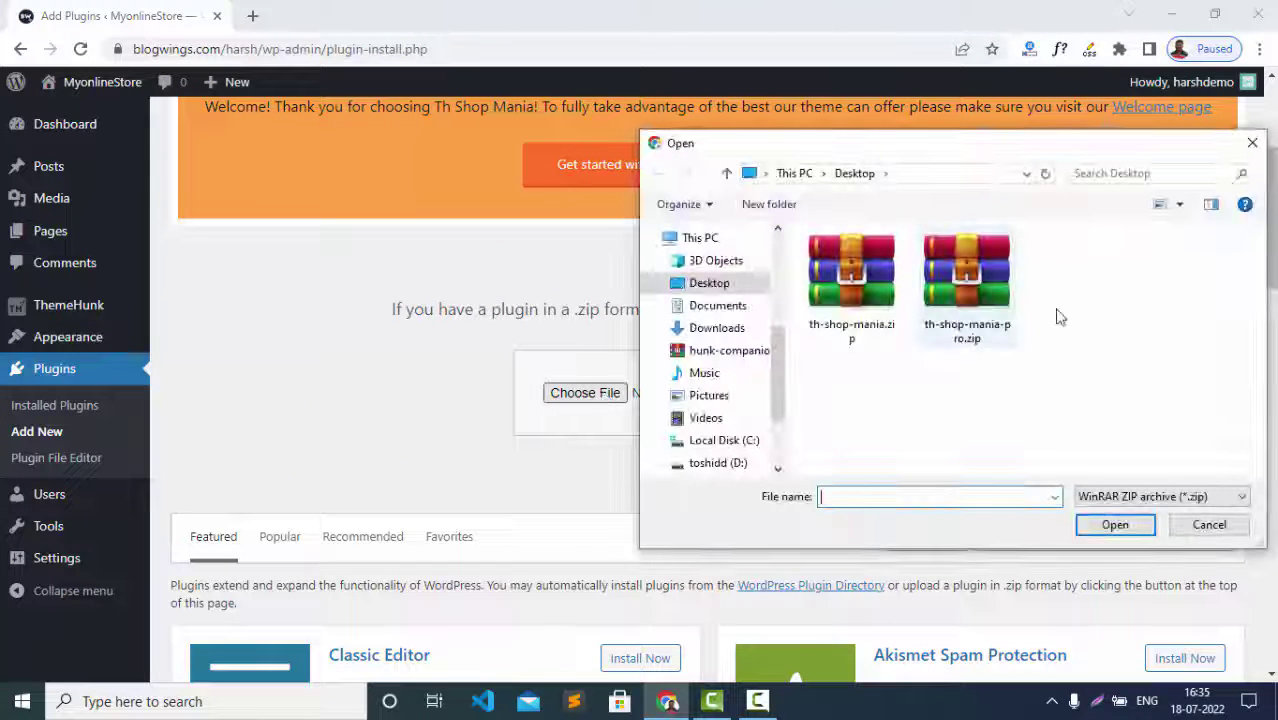
pyautogui.doubleClick(970, 278)
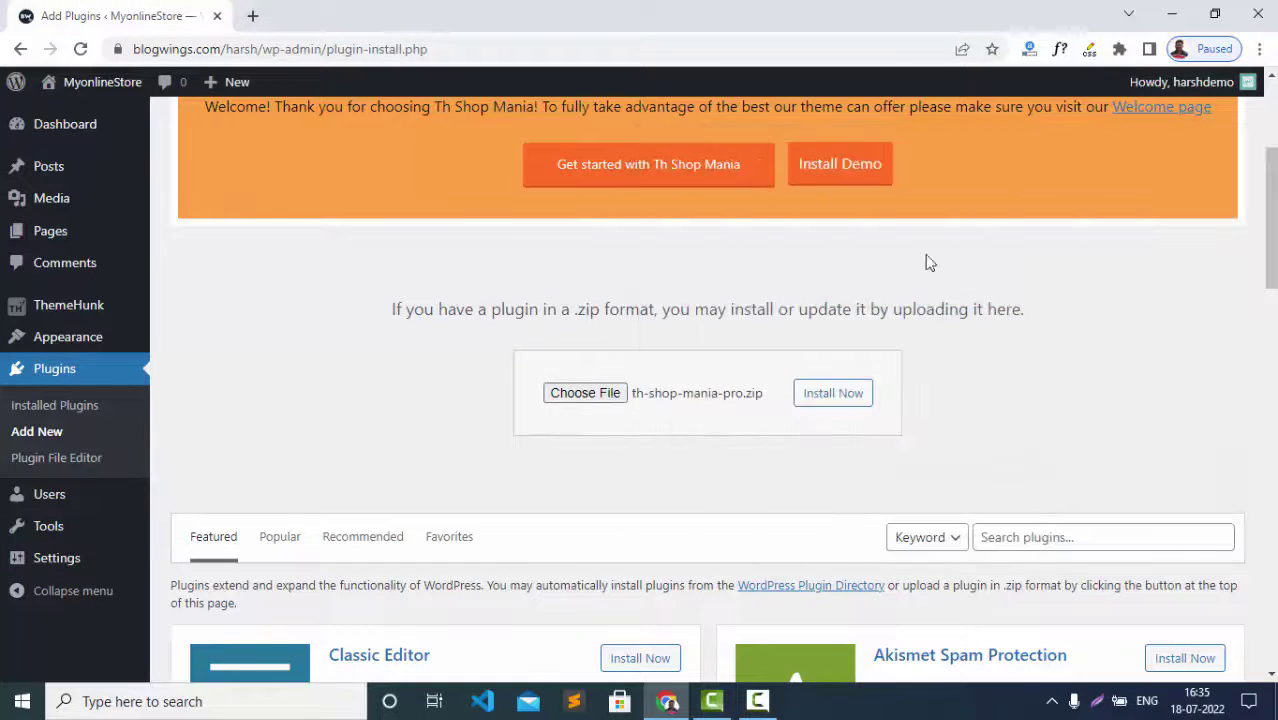
pyautogui.click(835, 398)
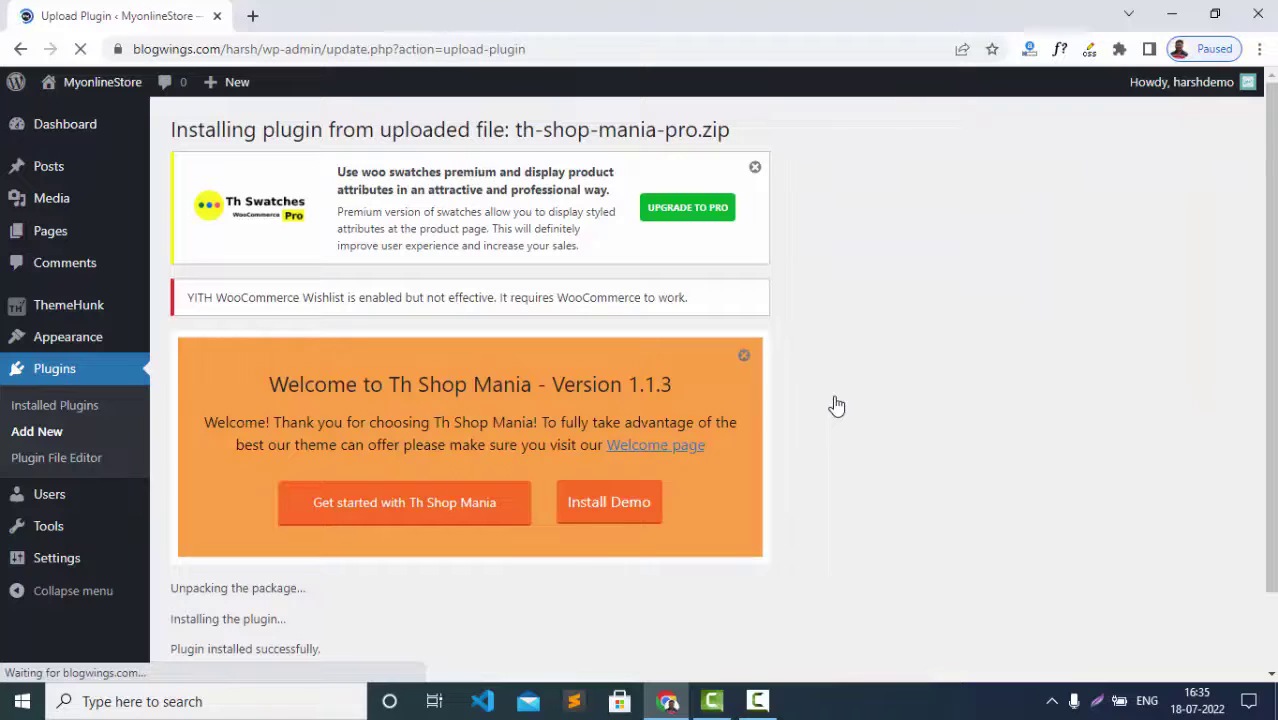
# Activate the uploaded plugin and locate Th Shop Mania Pro among the installed plugins
pyautogui.scroll(-1, 512, 578)
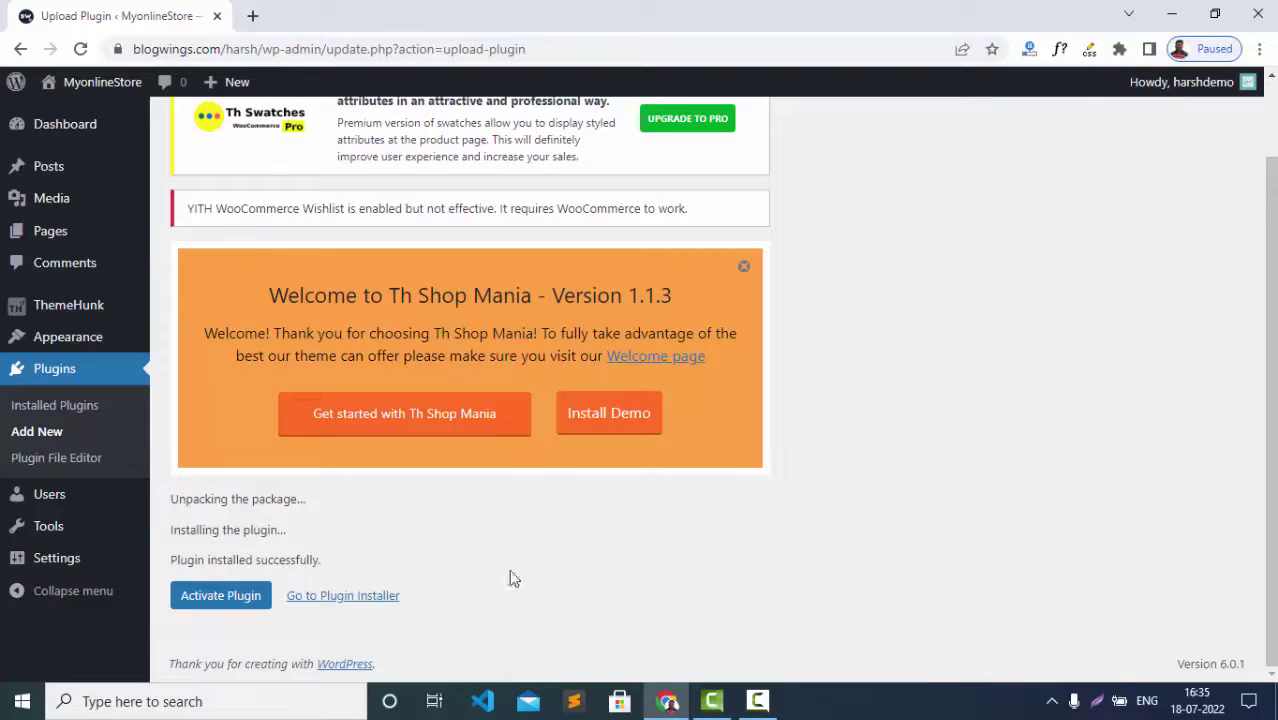
pyautogui.click(240, 600)
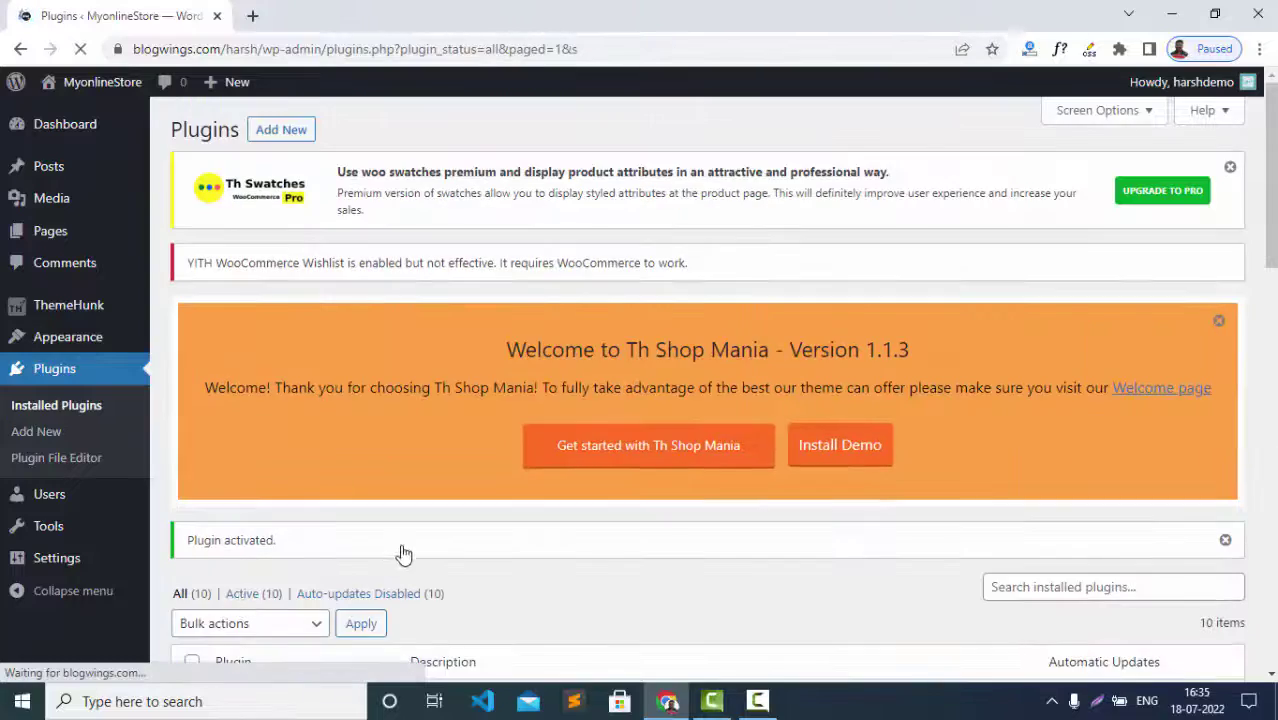
pyautogui.scroll(-3, 428, 550)
pyautogui.scroll(-3, 365, 522)
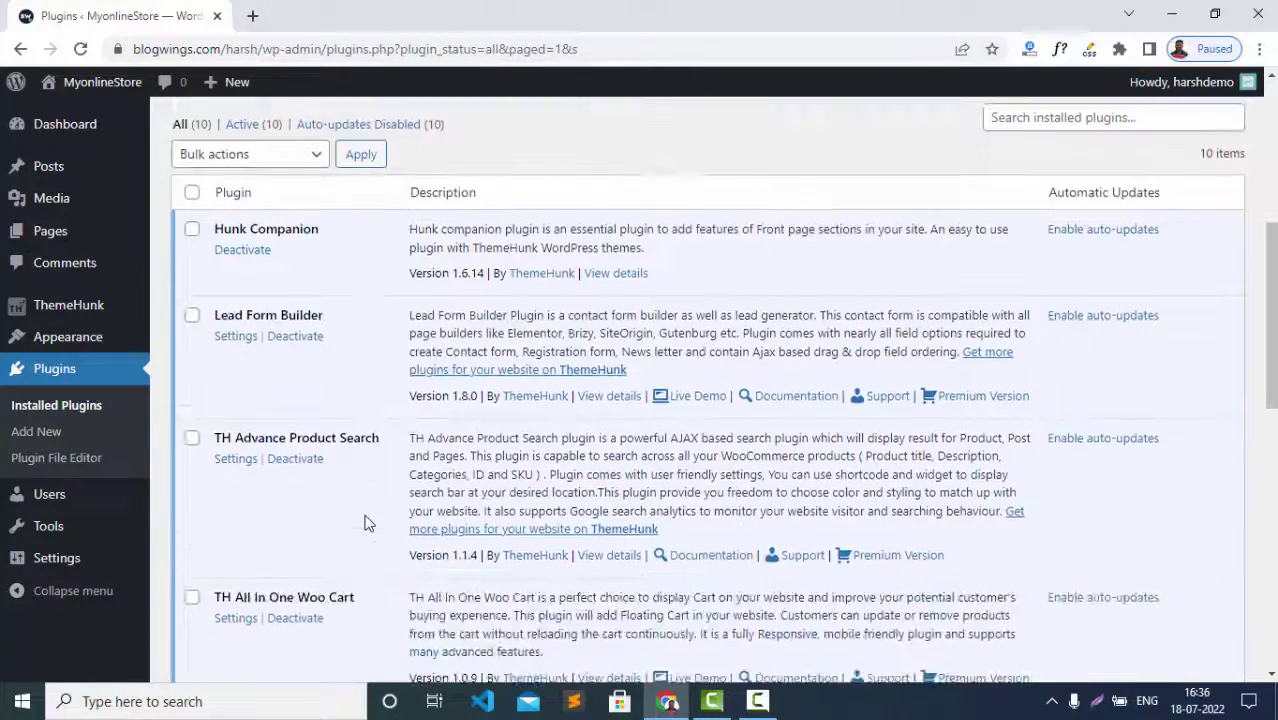
pyautogui.scroll(-3, 365, 522)
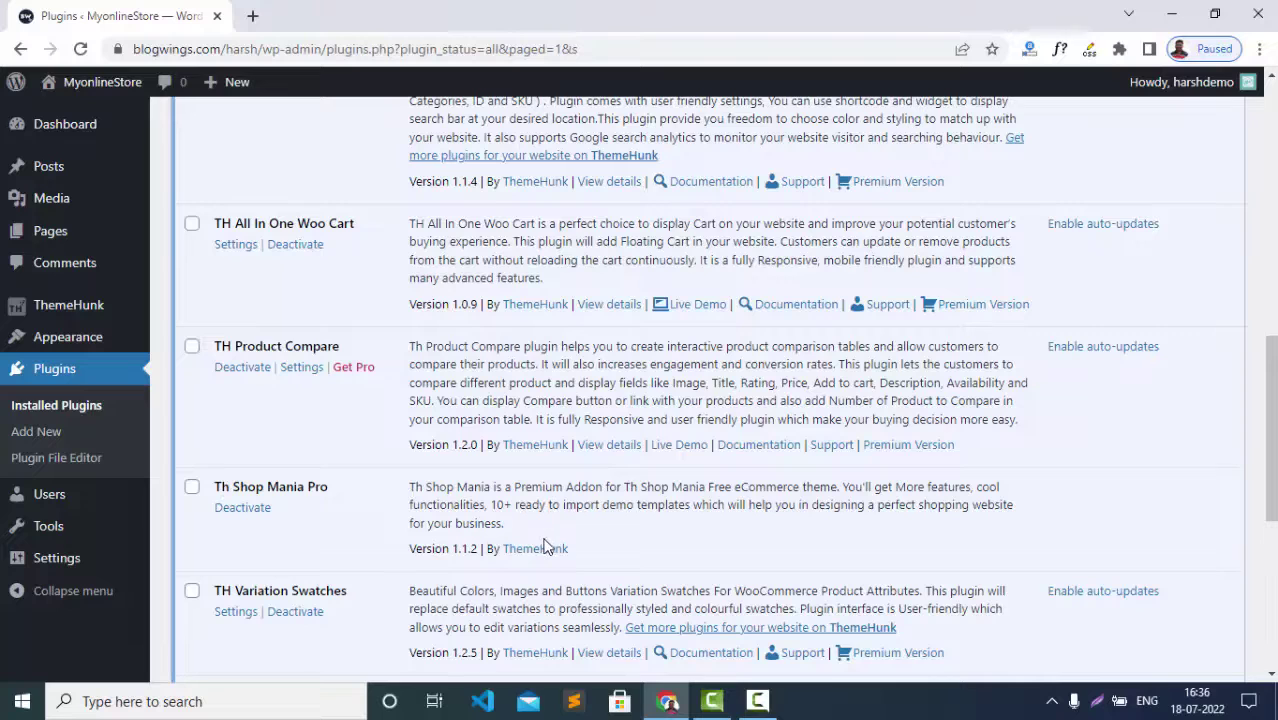
# Open the demo import library from the TH Shop Mania theme options
pyautogui.moveTo(88, 340)
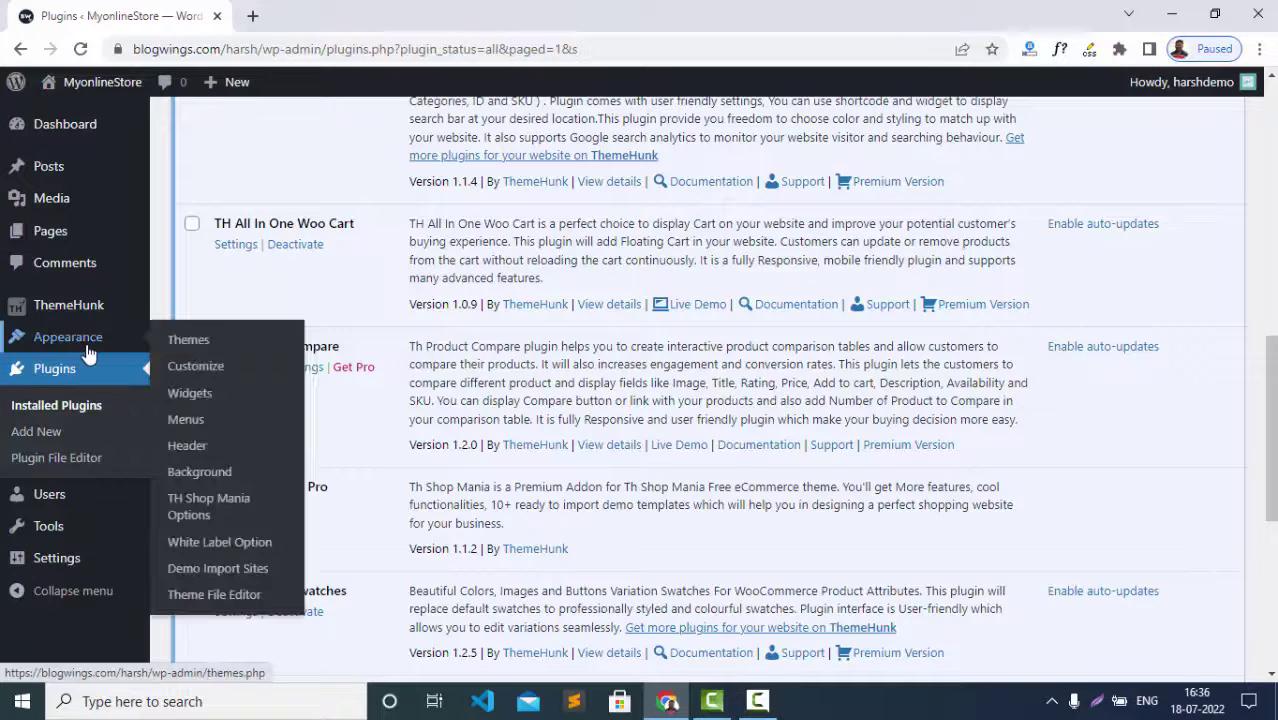
pyautogui.click(197, 514)
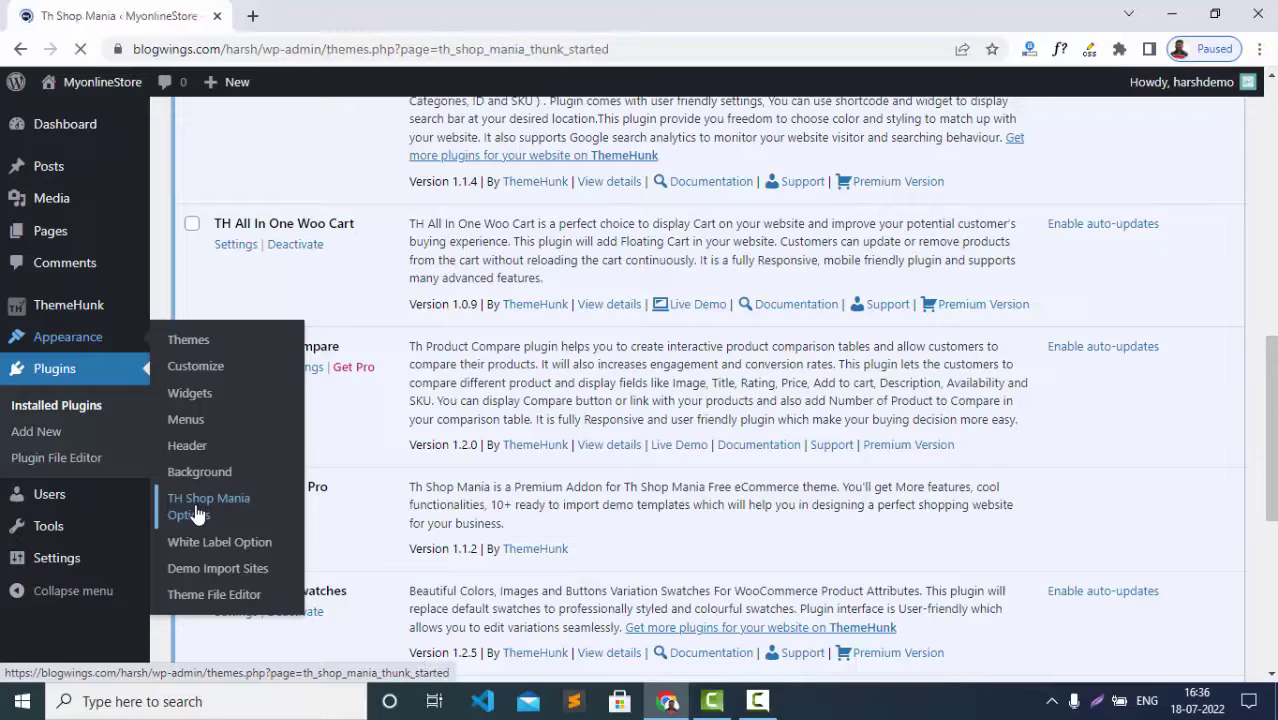
pyautogui.scroll(-2, 500, 470)
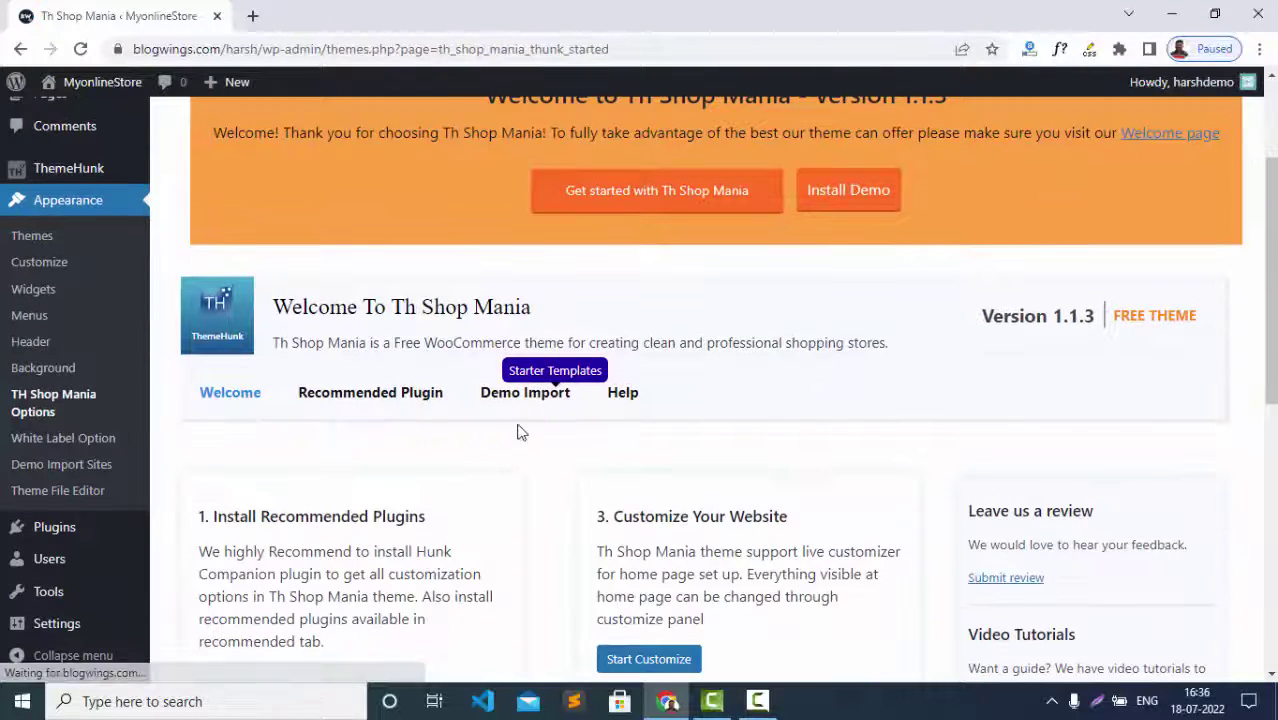
pyautogui.click(515, 392)
pyautogui.scroll(-1, 453, 455)
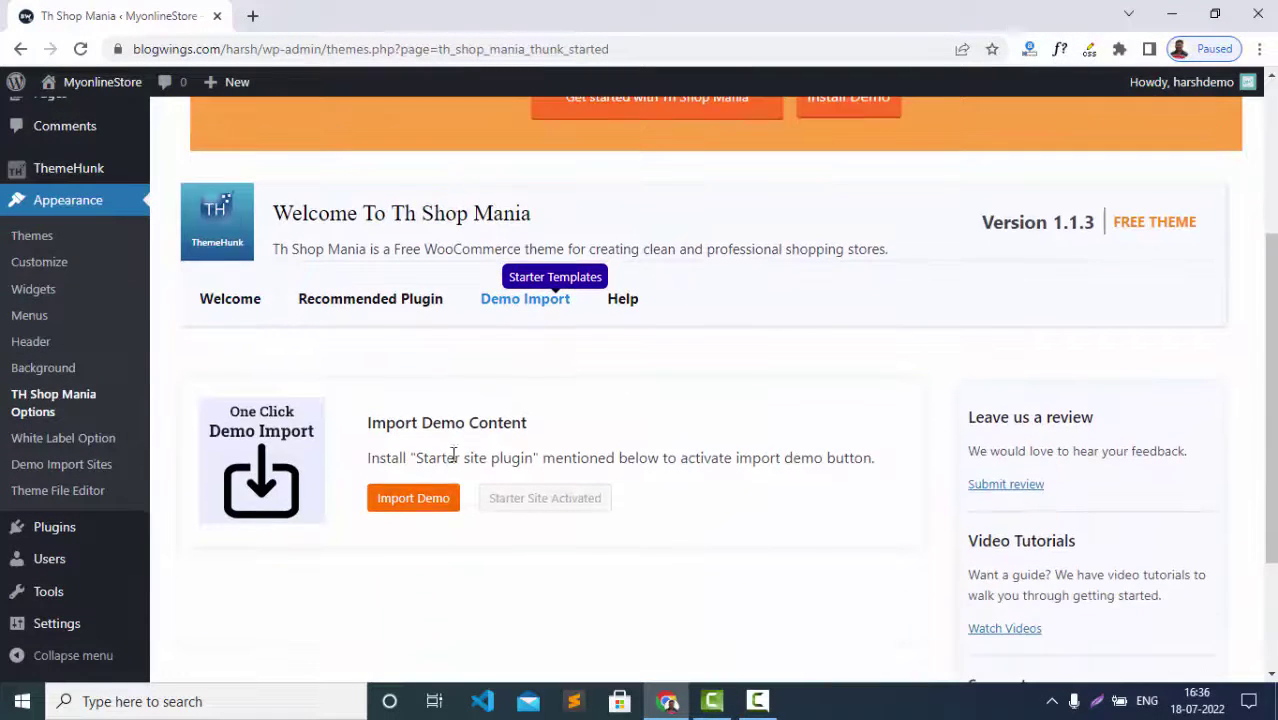
pyautogui.click(413, 505)
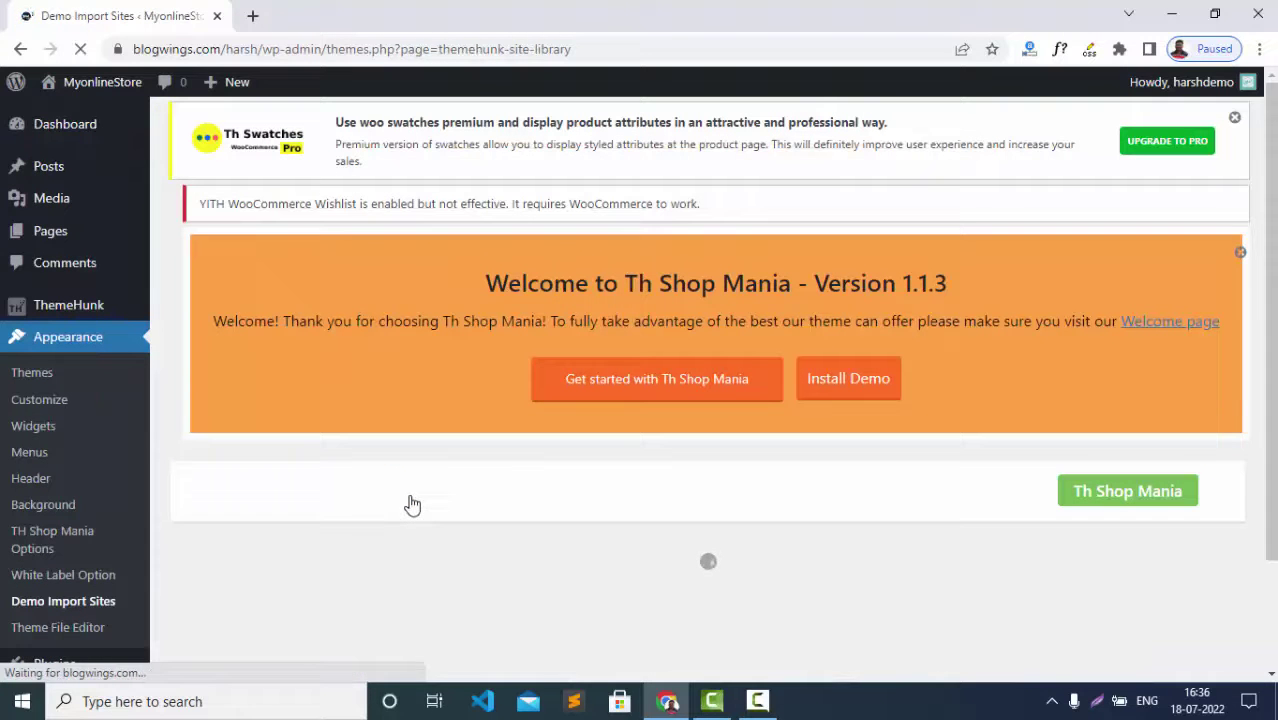
# Browse the whole demo import library and examine the available free and Pro store templates
pyautogui.scroll(-3, 413, 505)
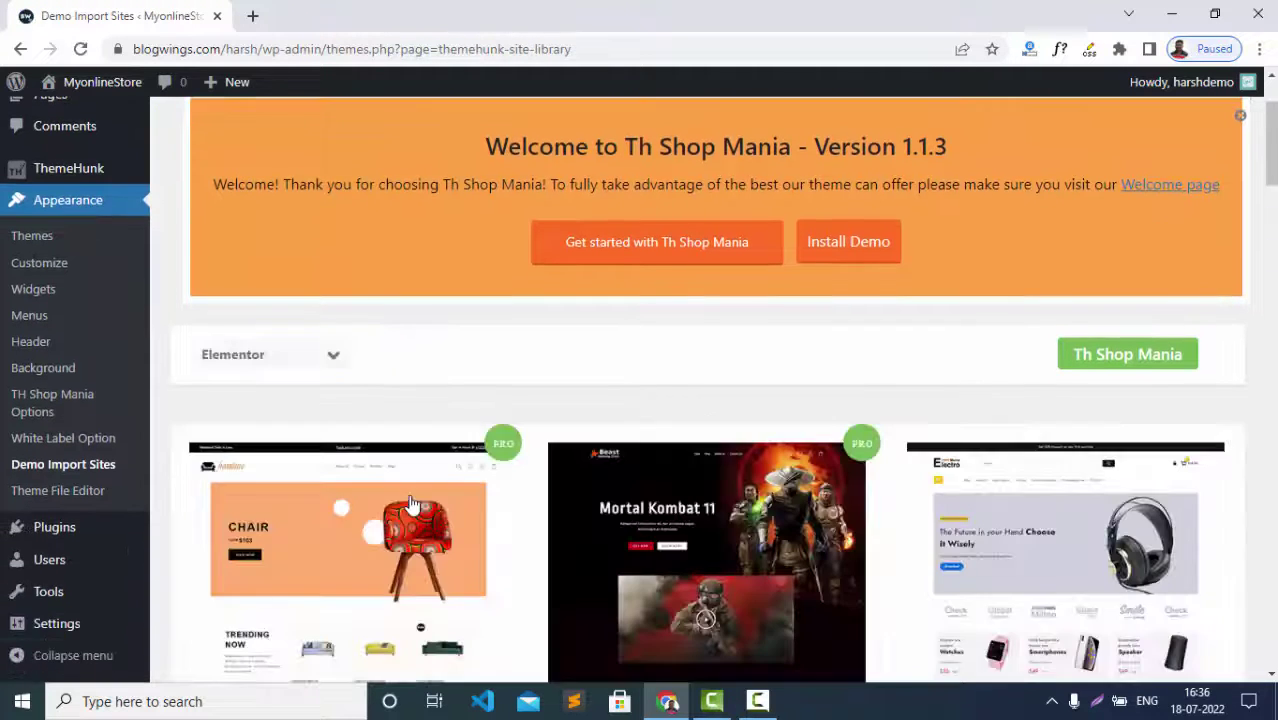
pyautogui.scroll(-1, 413, 505)
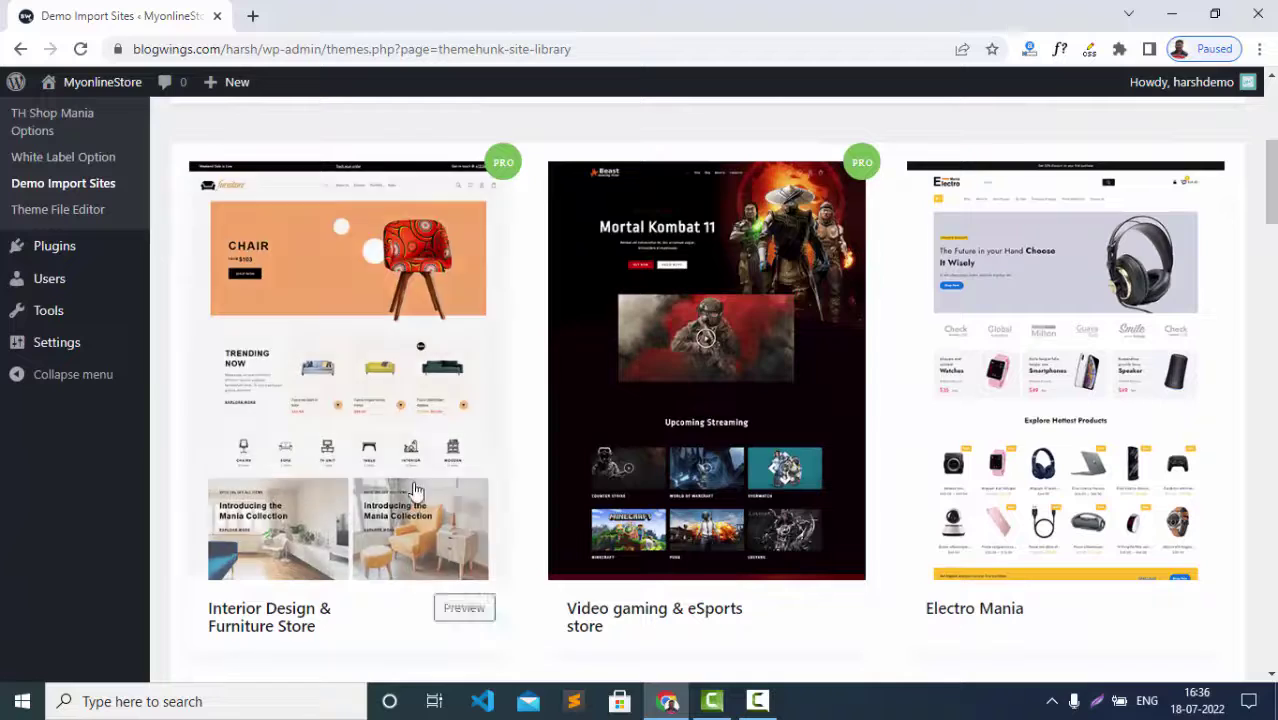
pyautogui.scroll(-3, 695, 486)
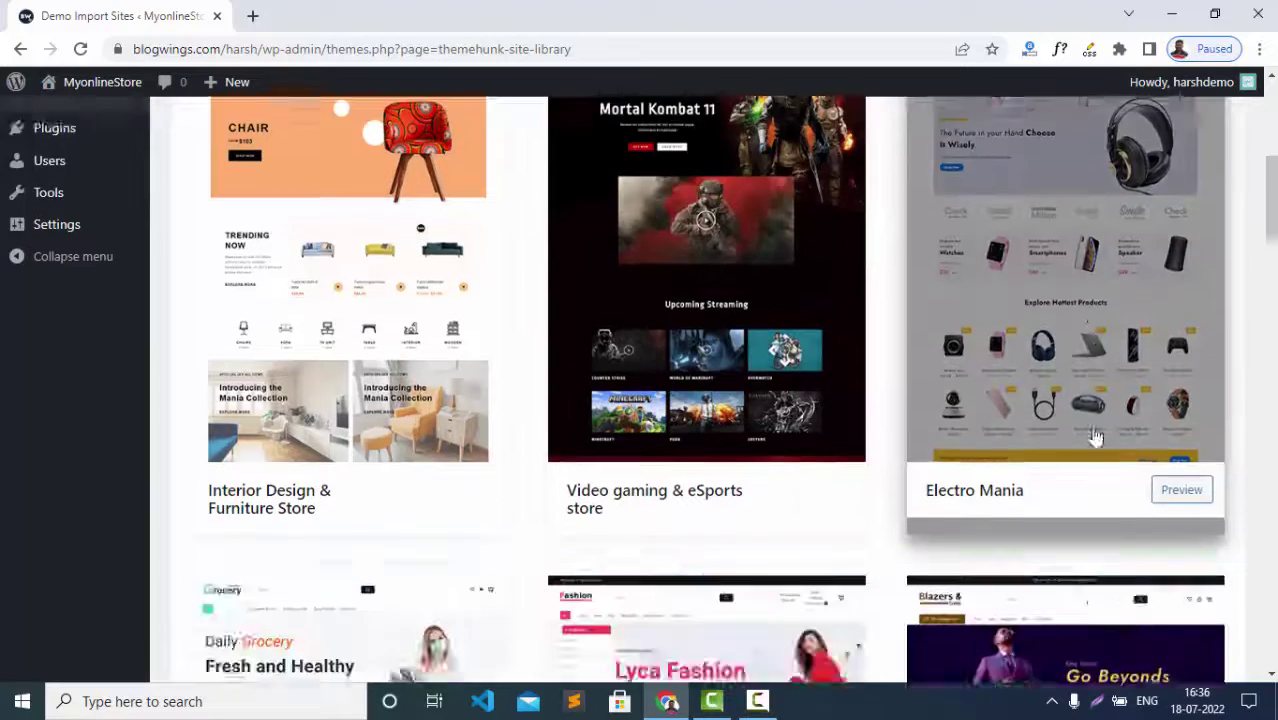
pyautogui.scroll(-1, 462, 551)
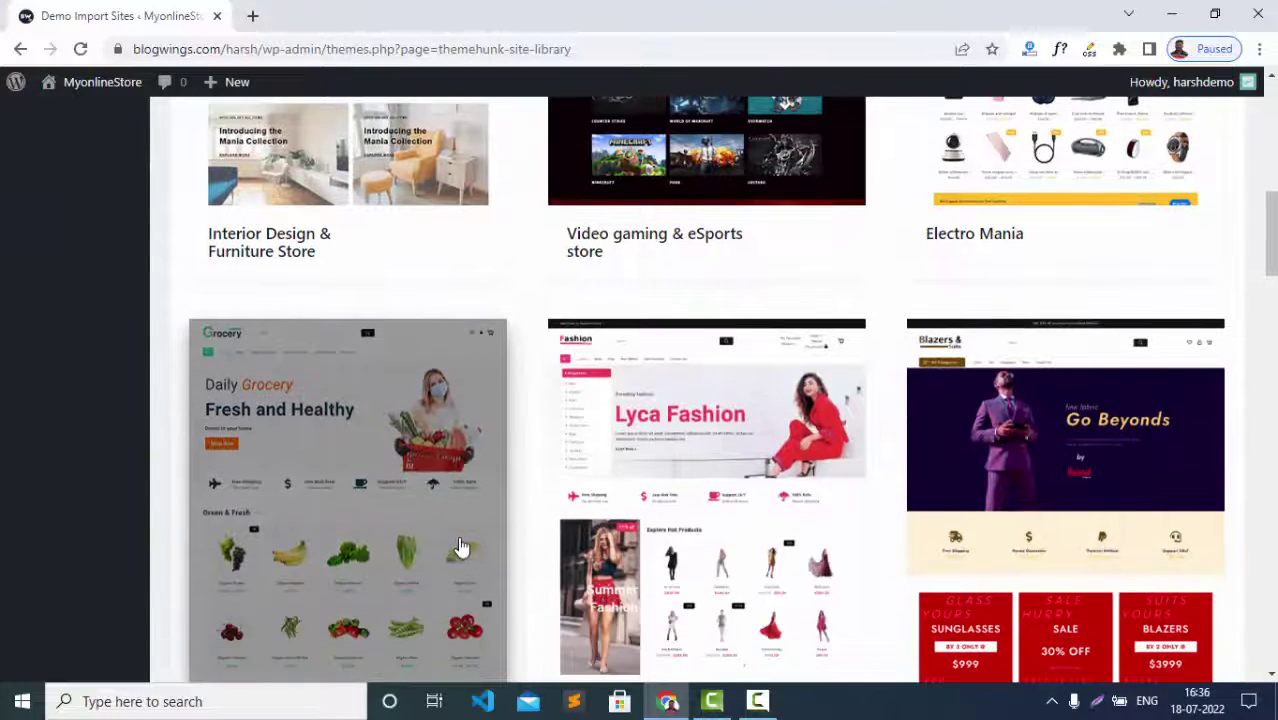
pyautogui.scroll(-5, 1135, 509)
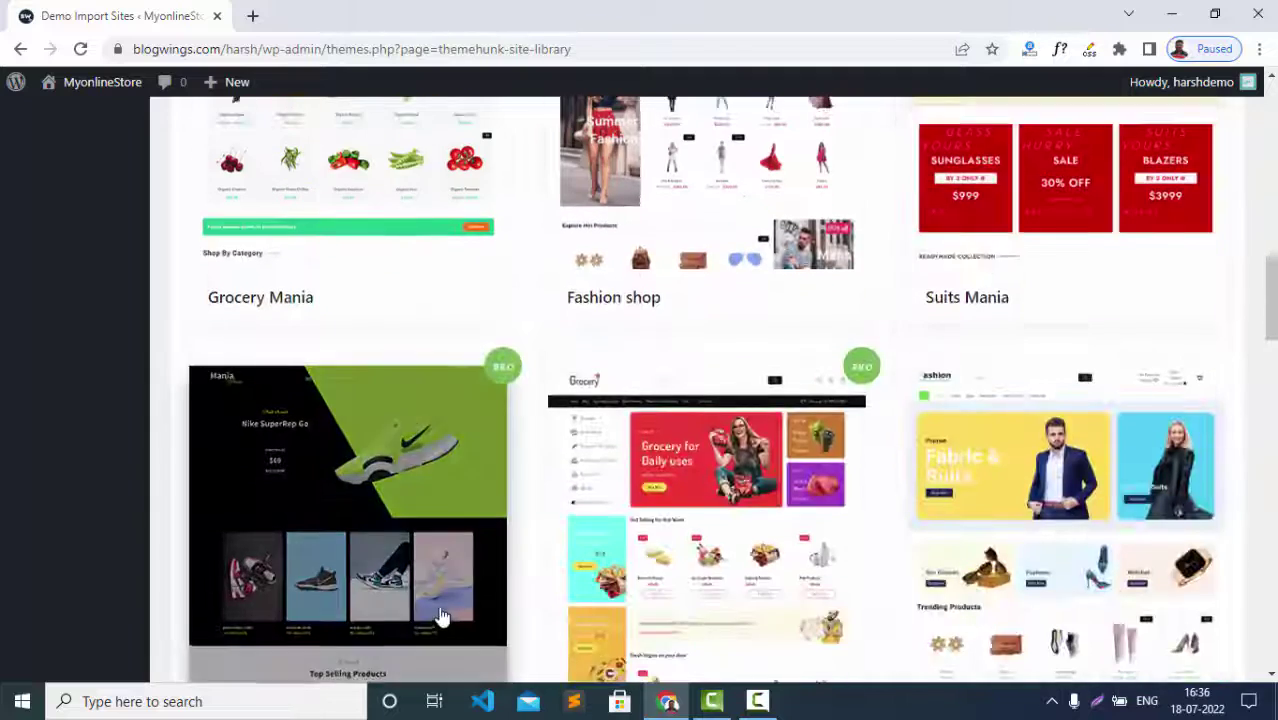
pyautogui.scroll(-4, 442, 614)
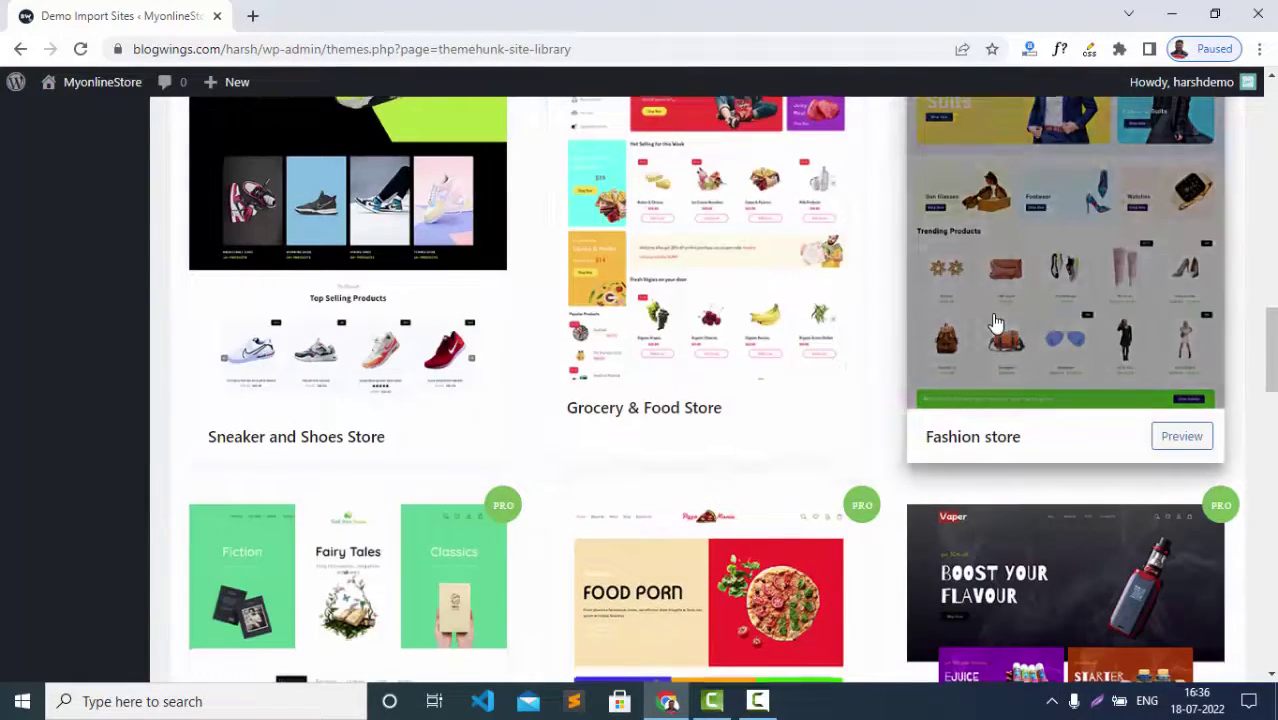
pyautogui.scroll(-2, 368, 537)
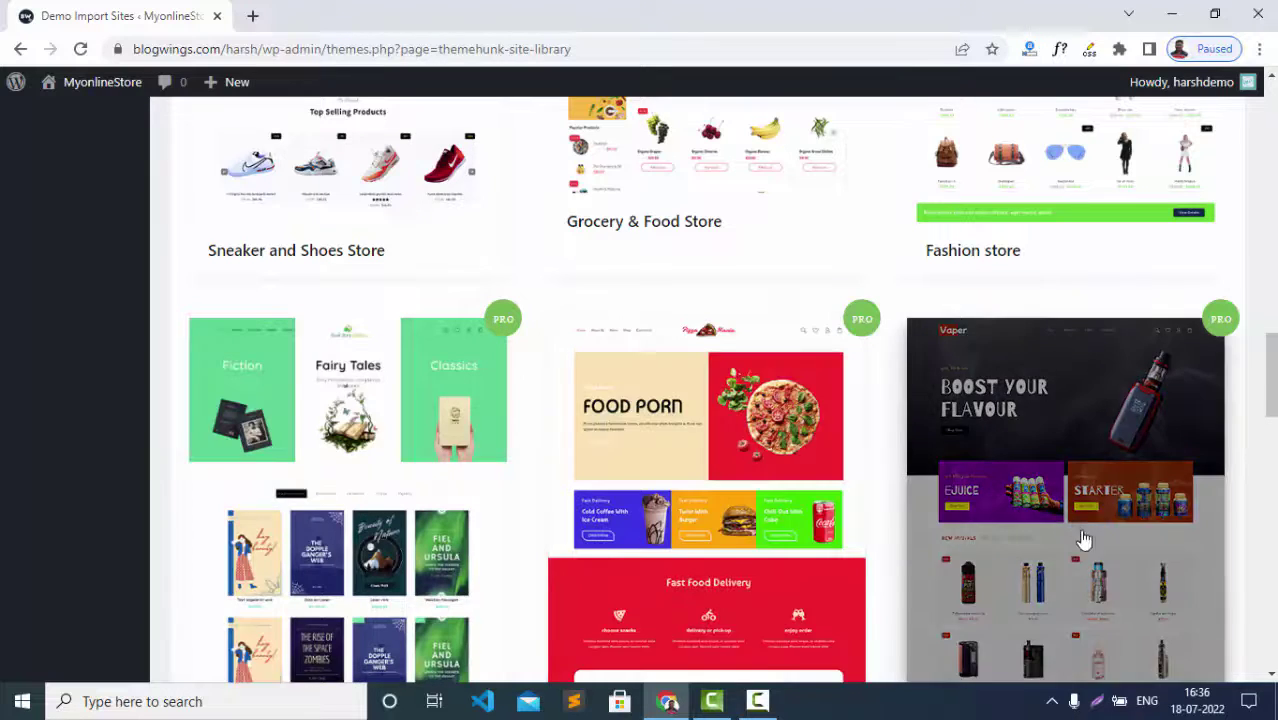
pyautogui.scroll(-5, 1084, 530)
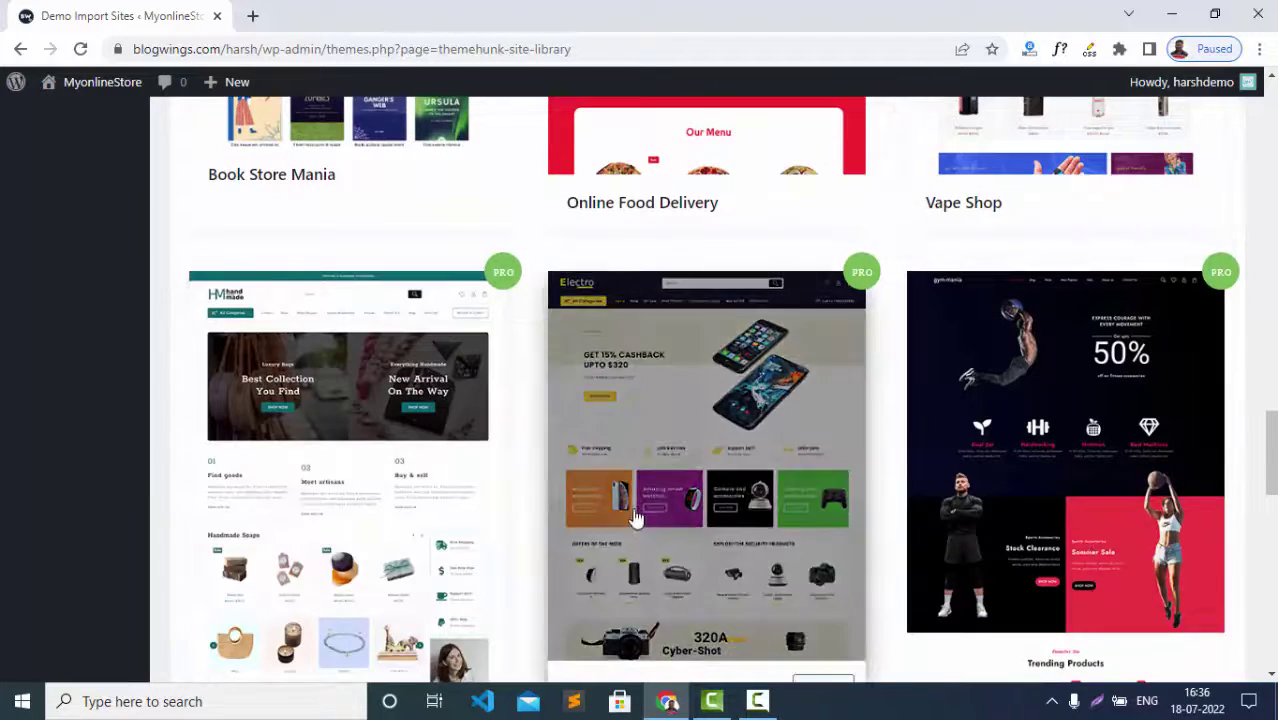
pyautogui.scroll(-3, 1004, 570)
pyautogui.scroll(-3, 421, 595)
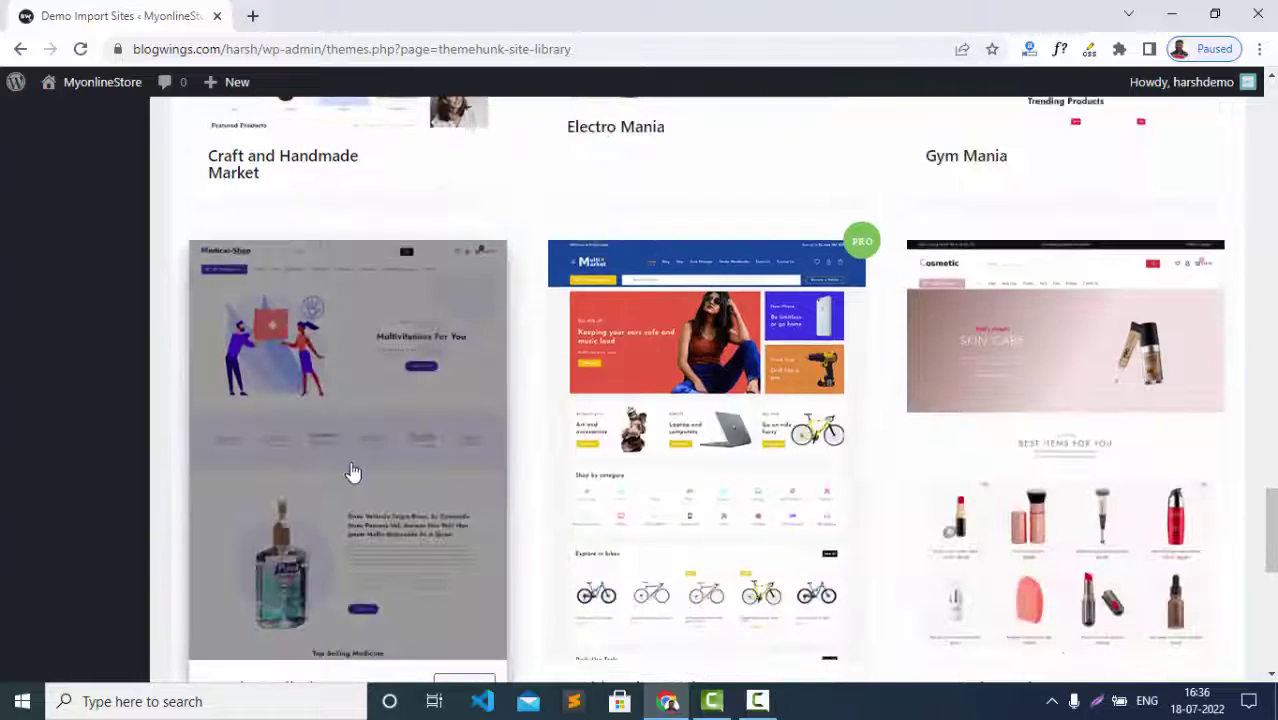
pyautogui.scroll(-3, 967, 516)
pyautogui.scroll(-2, 950, 520)
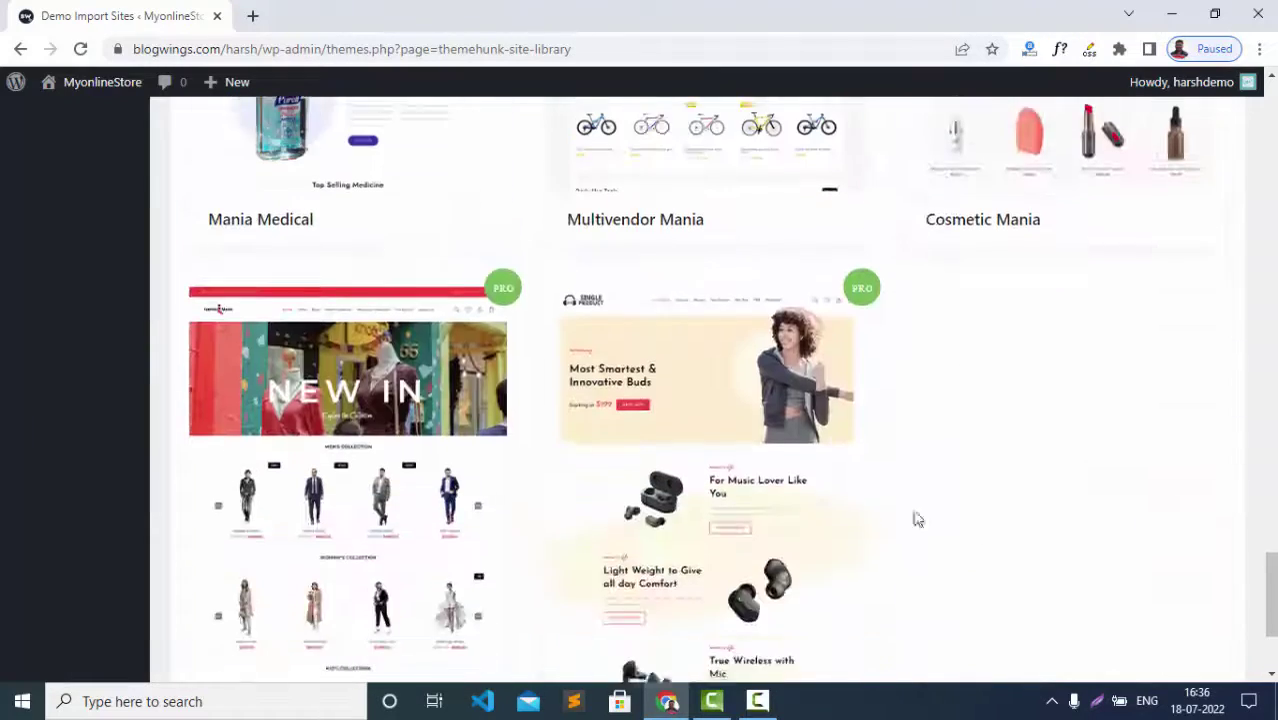
# Open the preview of the Book Store Mania template and view its home page
pyautogui.scroll(12, 688, 490)
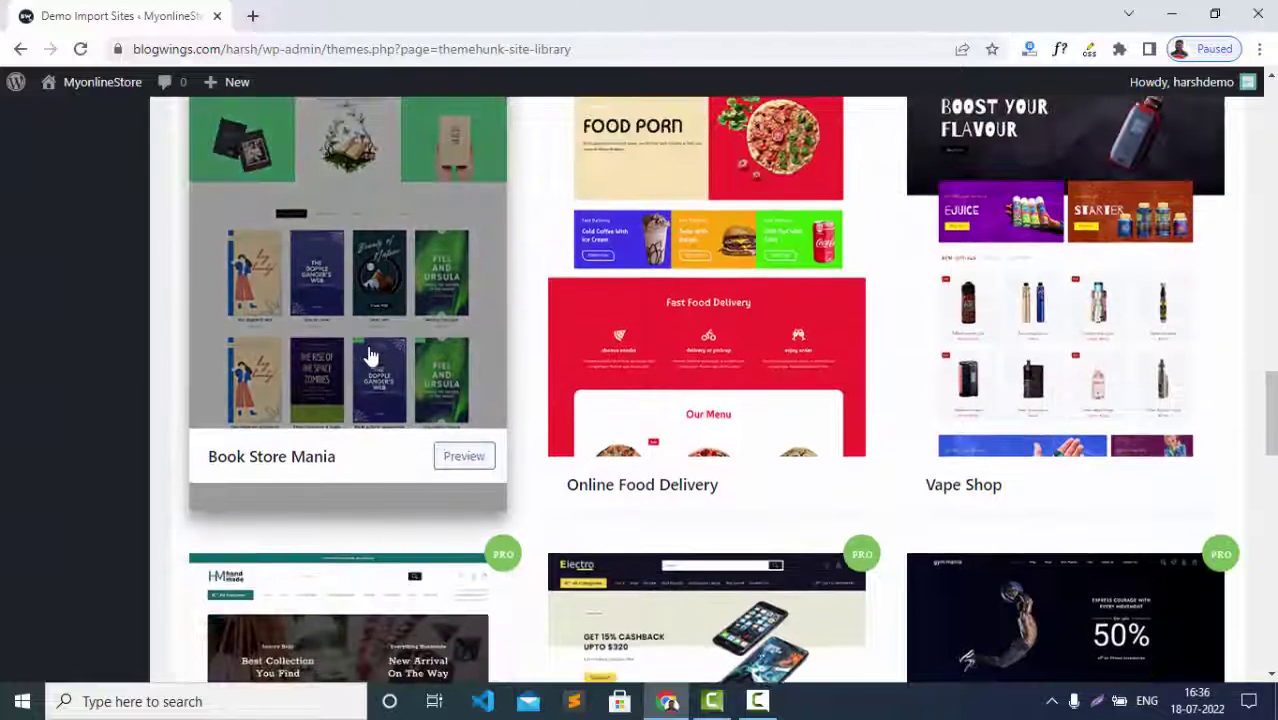
pyautogui.scroll(1, 375, 360)
pyautogui.scroll(1, 340, 315)
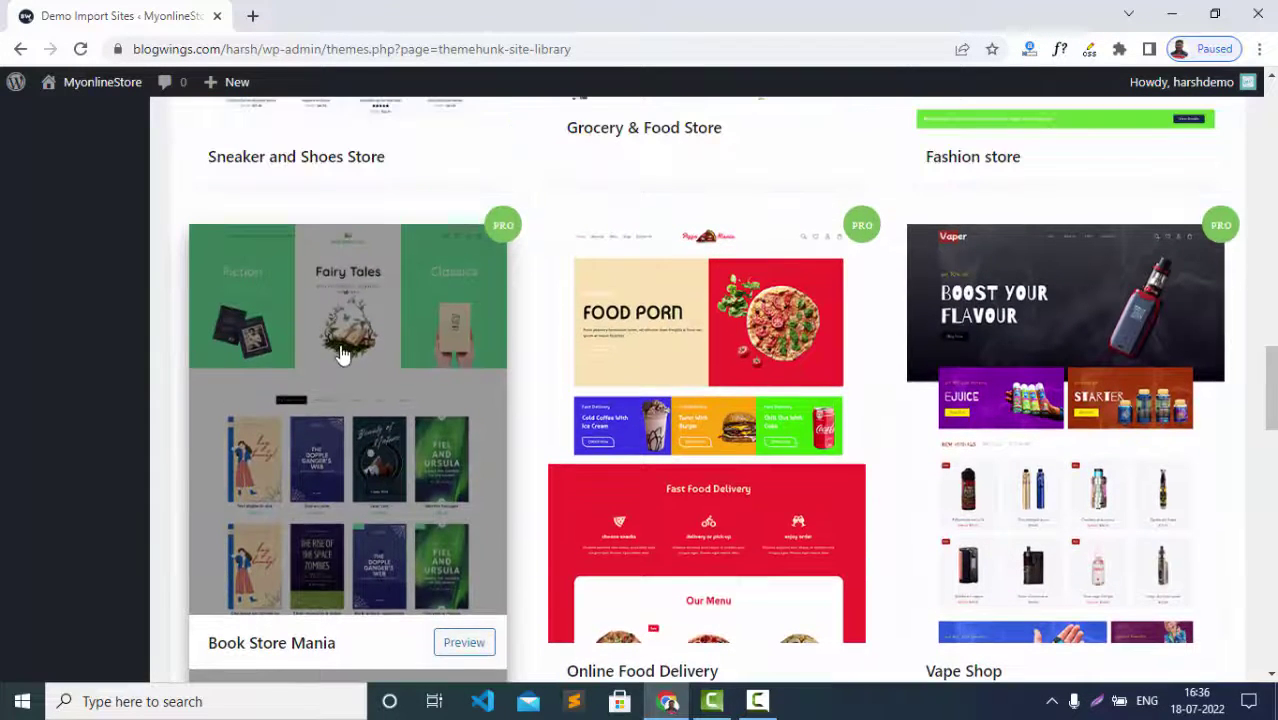
pyautogui.scroll(1, 341, 365)
pyautogui.scroll(-2, 341, 360)
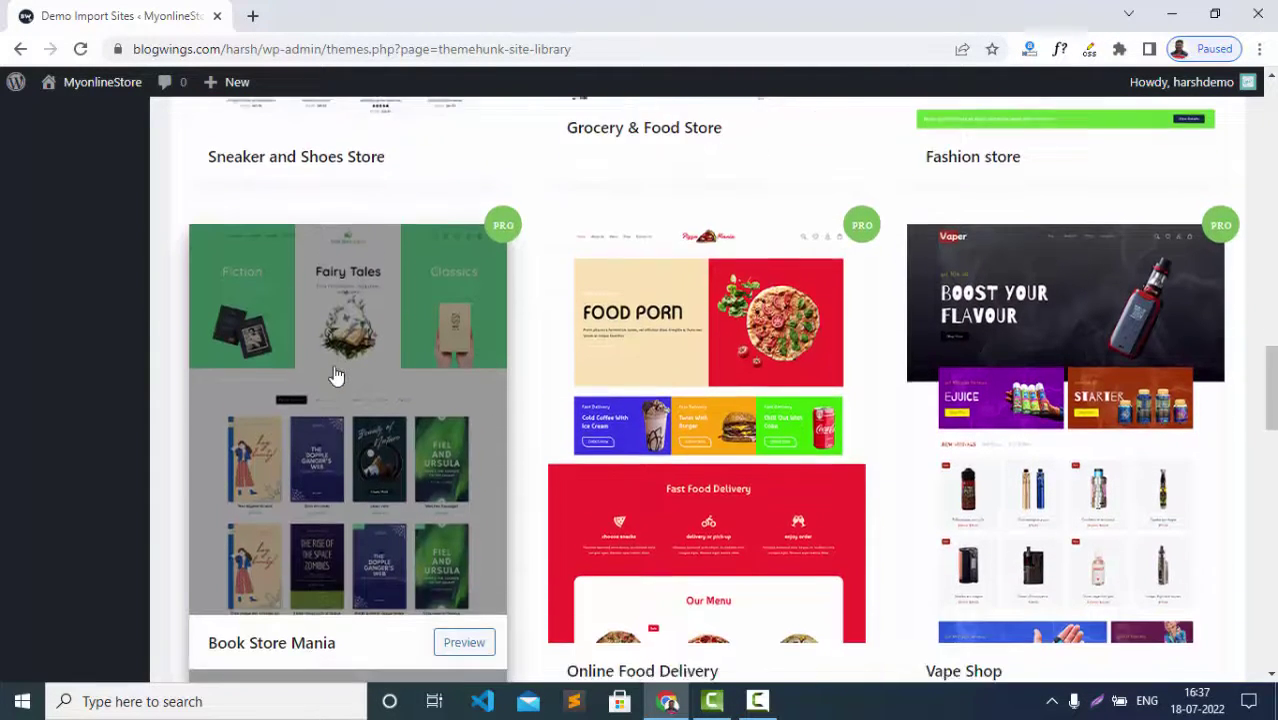
pyautogui.click(342, 346)
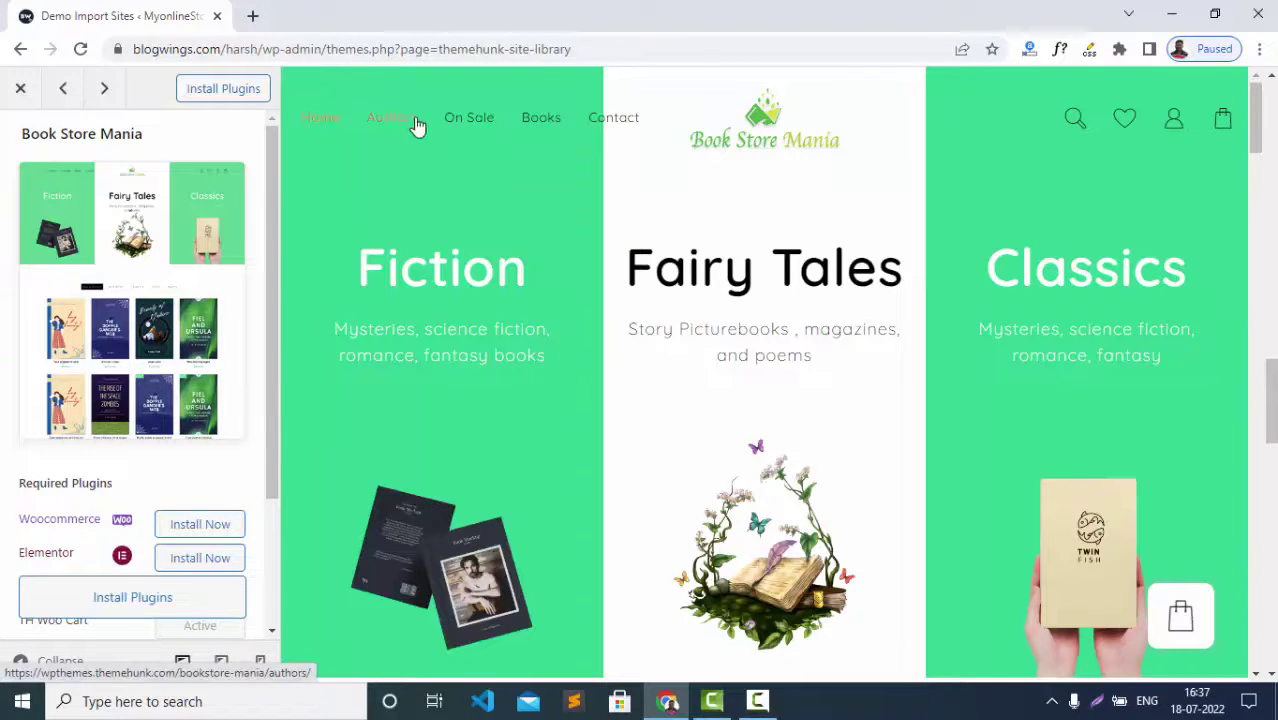
pyautogui.moveTo(1255, 100)
pyautogui.mouseDown()
pyautogui.moveTo(1259, 379)
pyautogui.moveTo(1245, 440)
pyautogui.moveTo(1262, 648)
pyautogui.moveTo(1259, 115)
pyautogui.mouseUp()
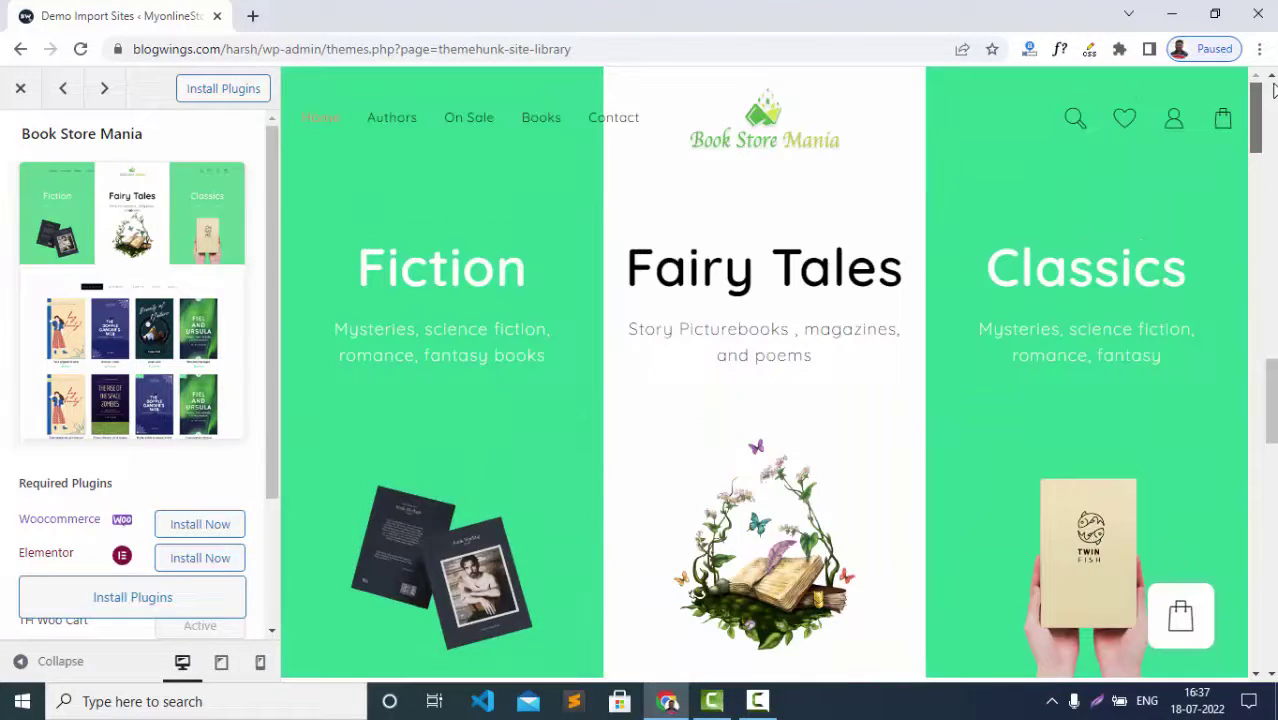
# Open the Authors page in the Book Store Mania preview and review it down to the footer
pyautogui.click(386, 119)
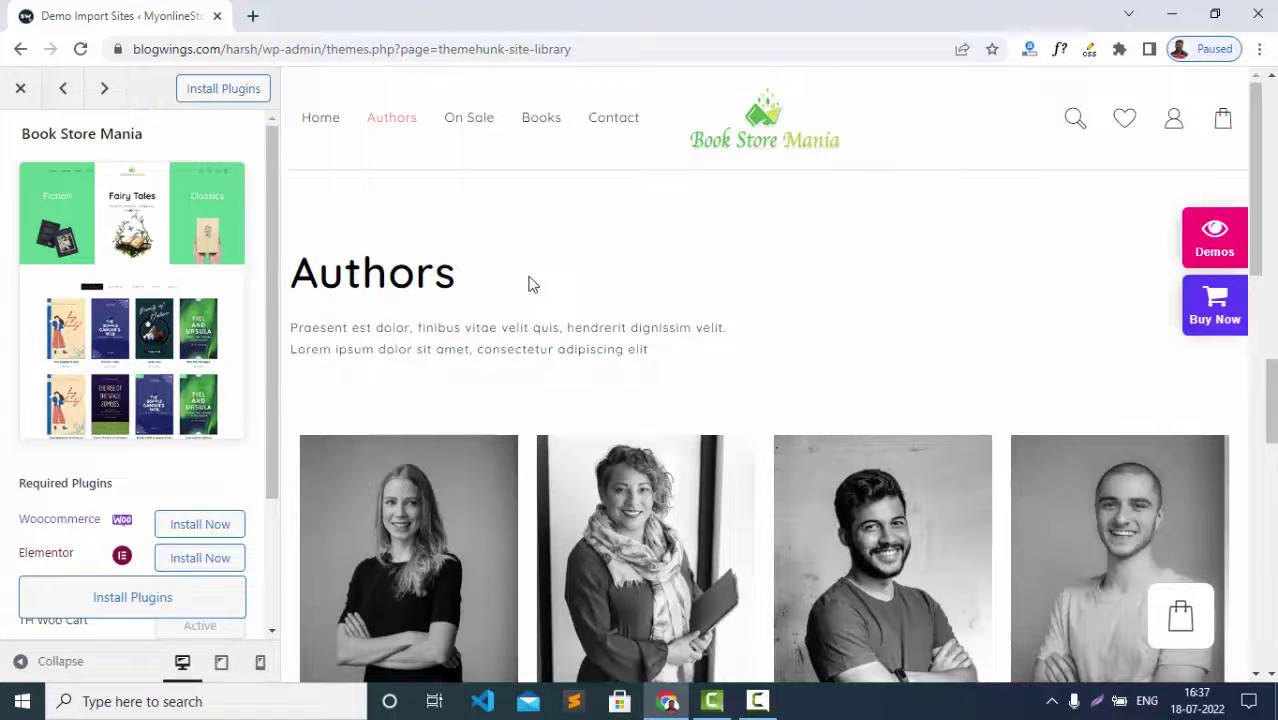
pyautogui.scroll(-2, 532, 285)
pyautogui.scroll(2, 530, 285)
pyautogui.scroll(-7, 532, 286)
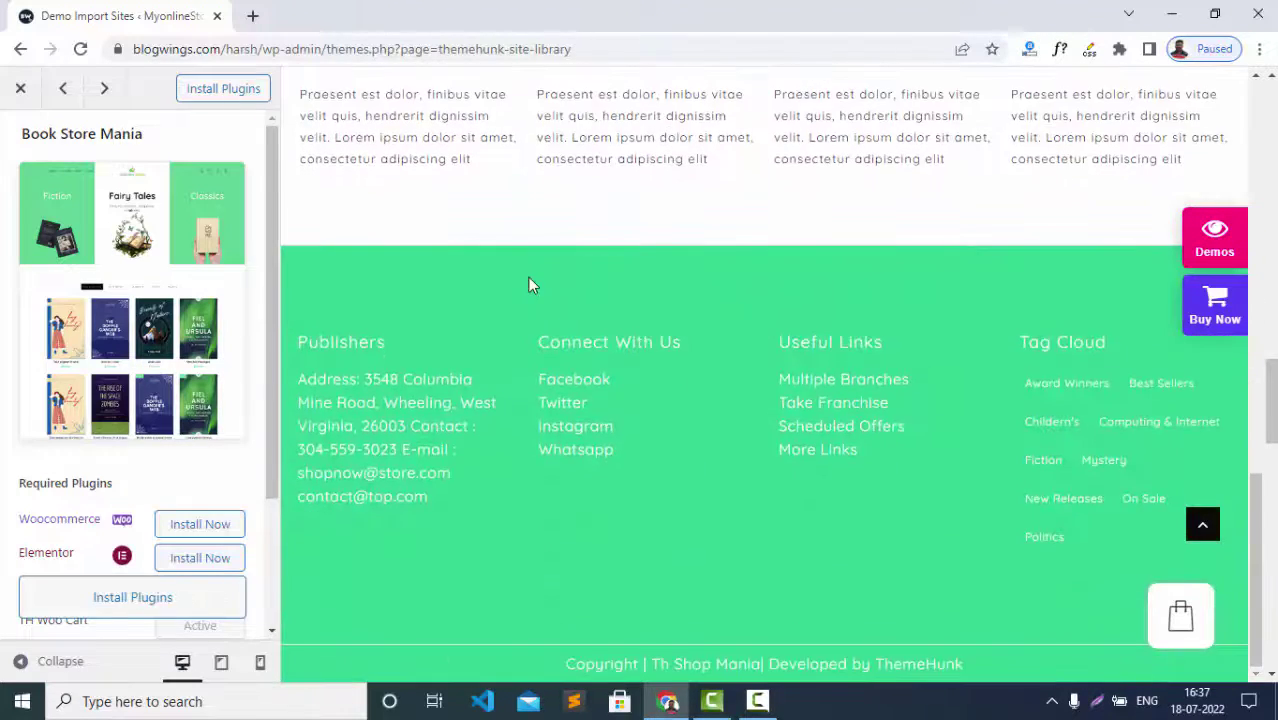
pyautogui.scroll(8, 530, 285)
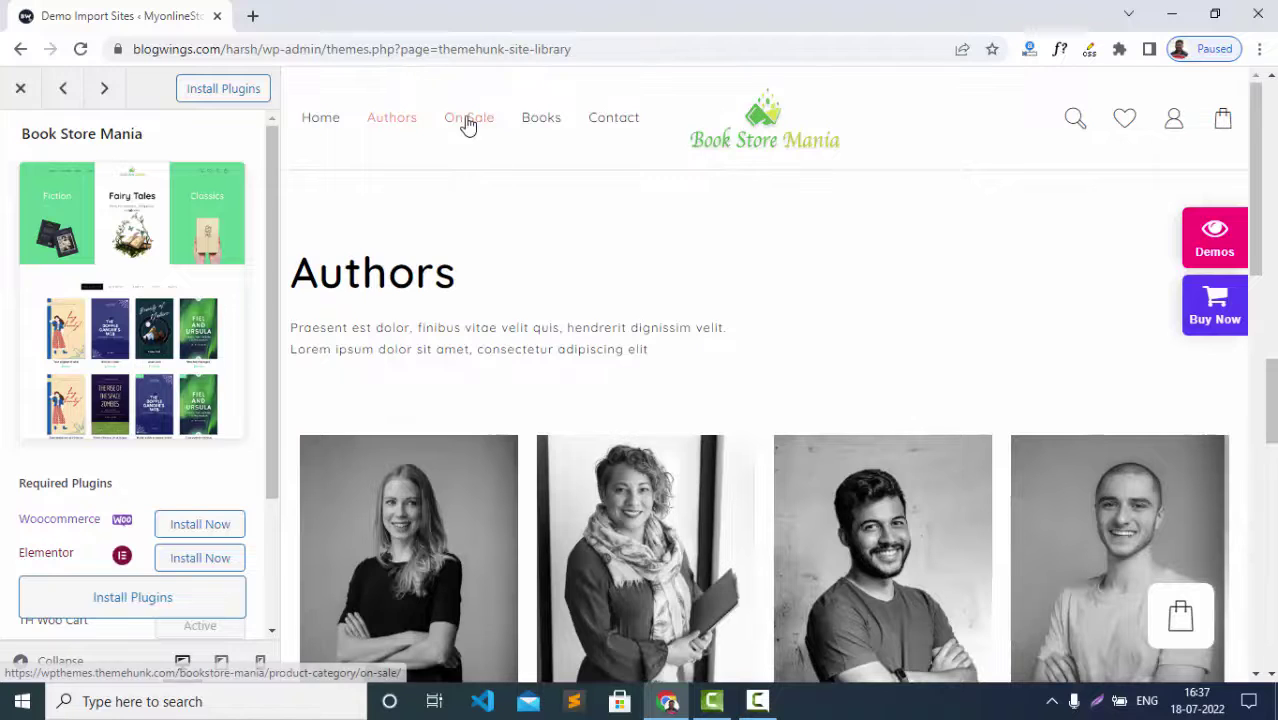
# Open the On Sale page in the Book Store Mania preview and look through its discounted books
pyautogui.click(466, 124)
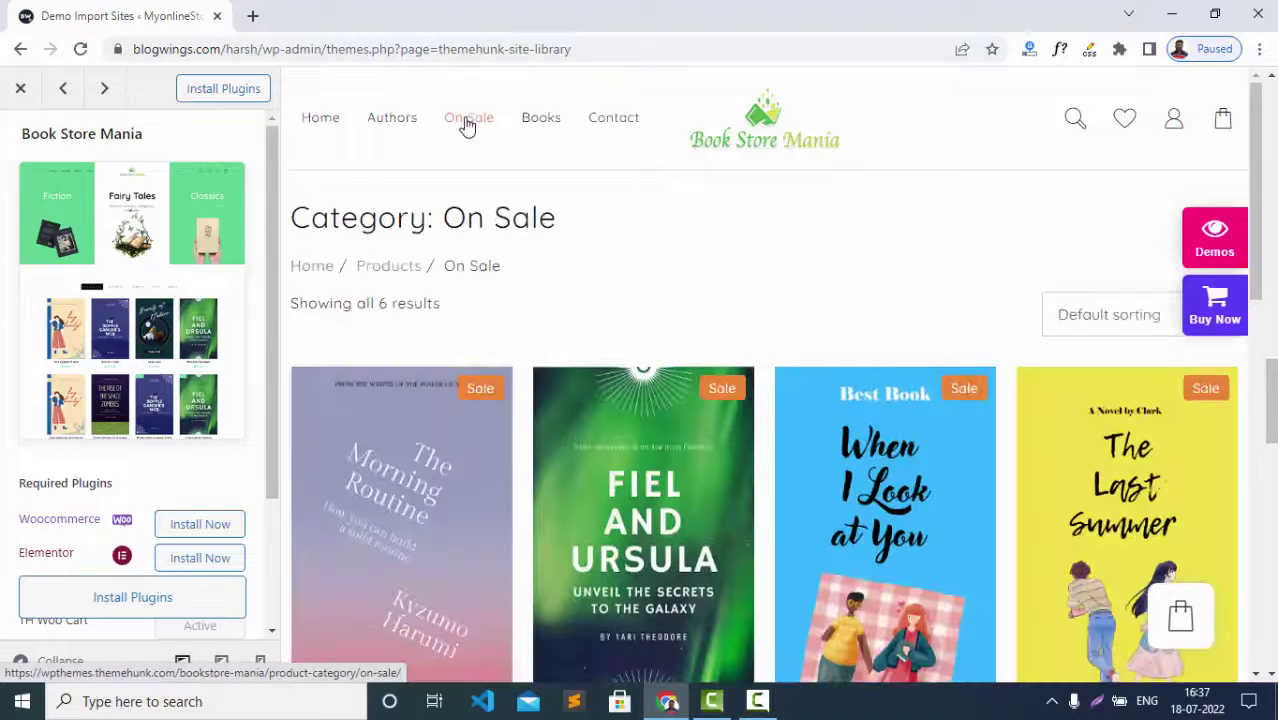
pyautogui.scroll(-5, 521, 266)
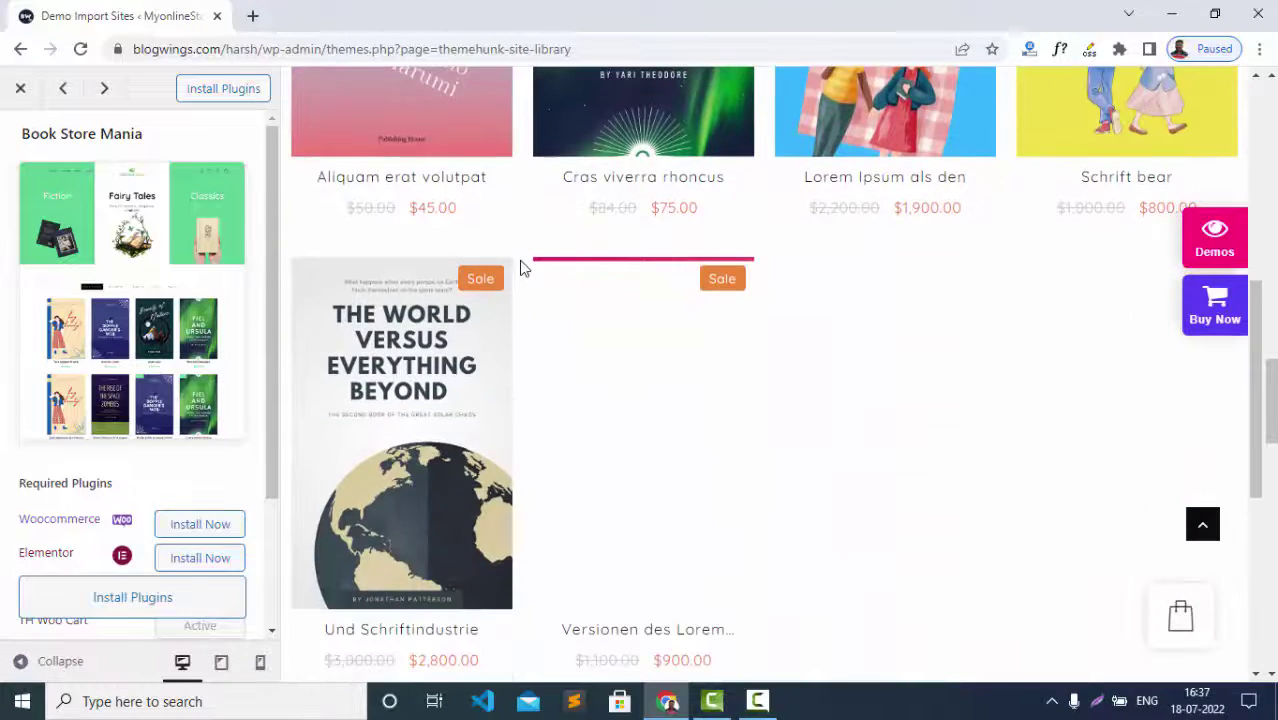
pyautogui.scroll(-5, 518, 266)
pyautogui.scroll(10, 518, 266)
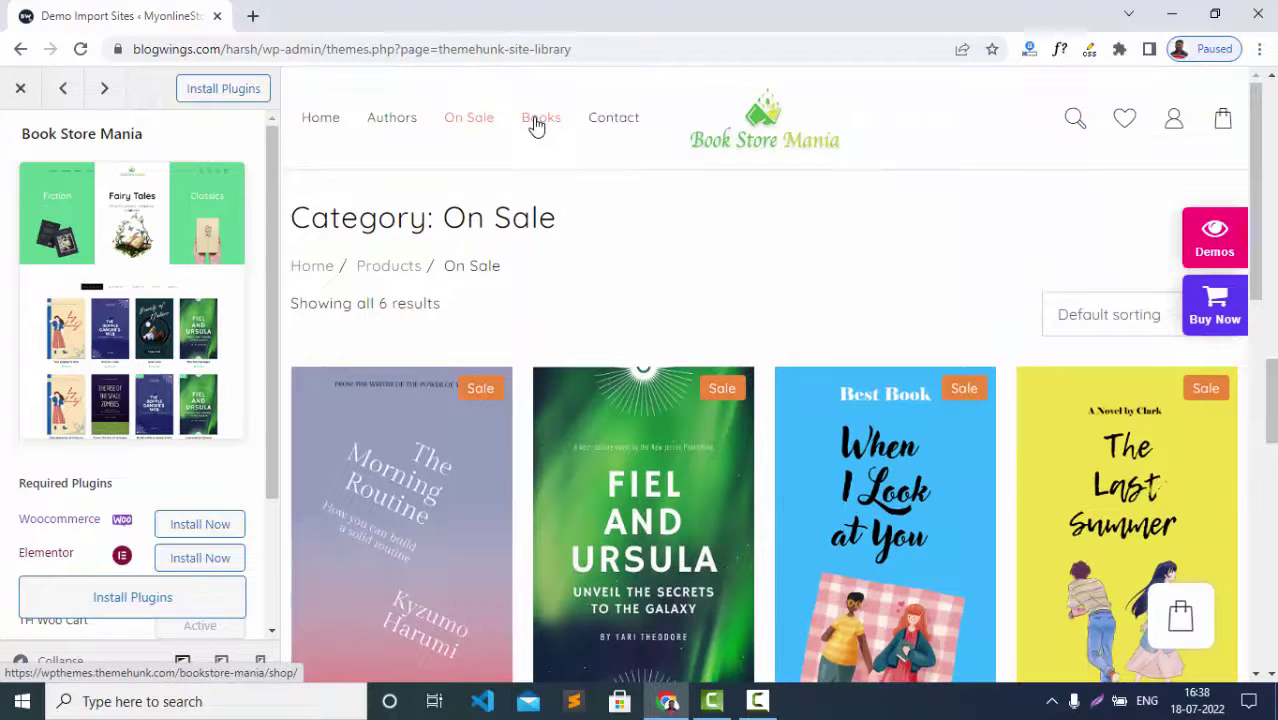
# Open the Books page in the Book Store Mania preview and look through its product grid
pyautogui.click(537, 121)
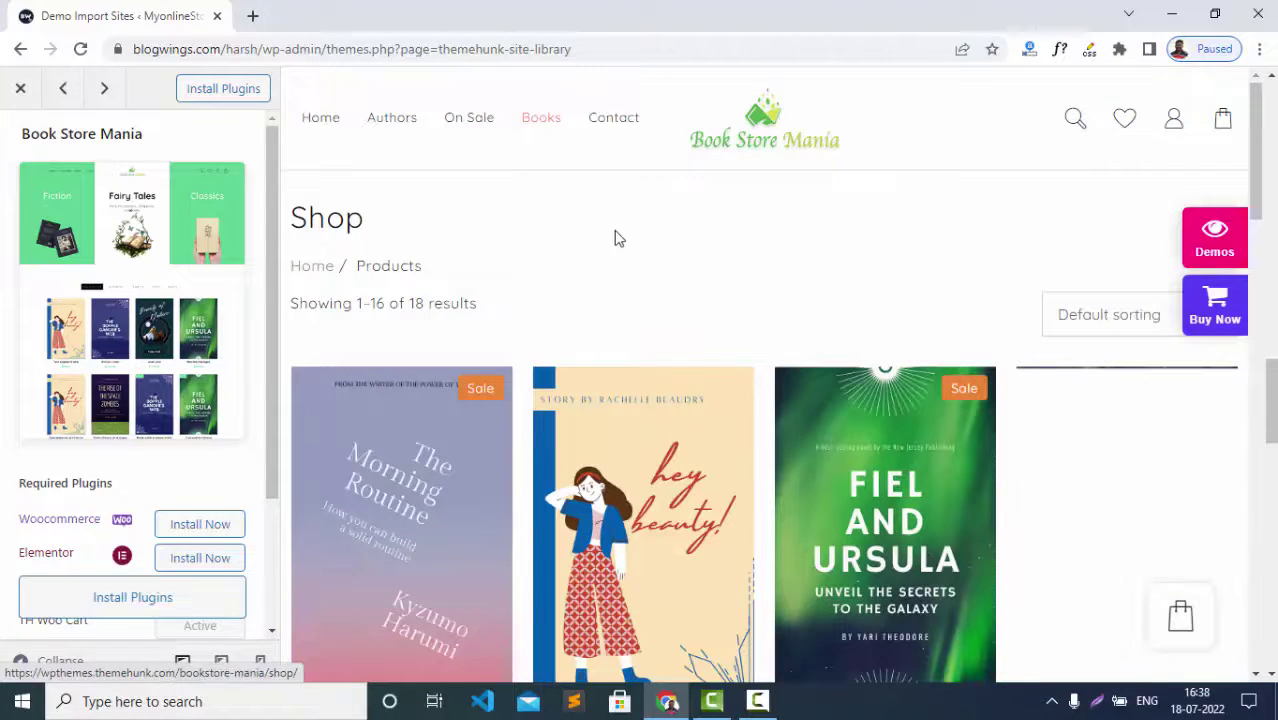
pyautogui.scroll(-6, 616, 238)
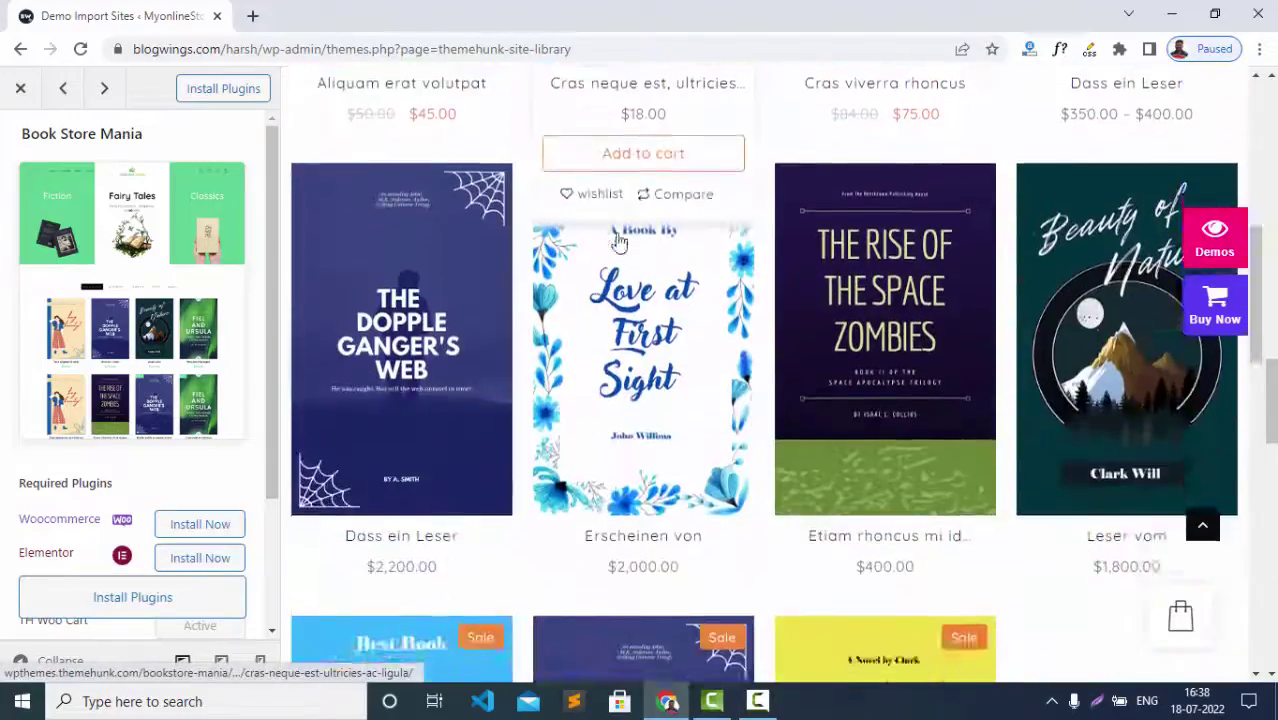
pyautogui.scroll(-12, 617, 235)
pyautogui.scroll(6, 617, 235)
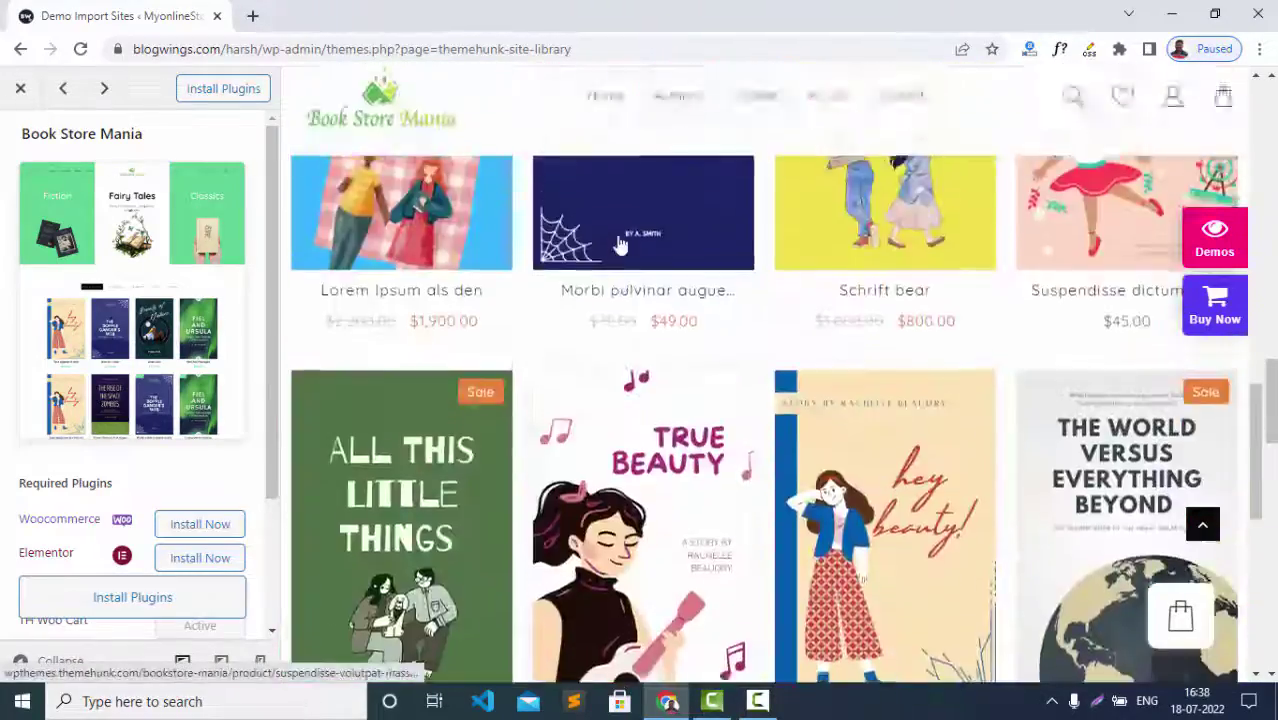
pyautogui.scroll(8, 617, 245)
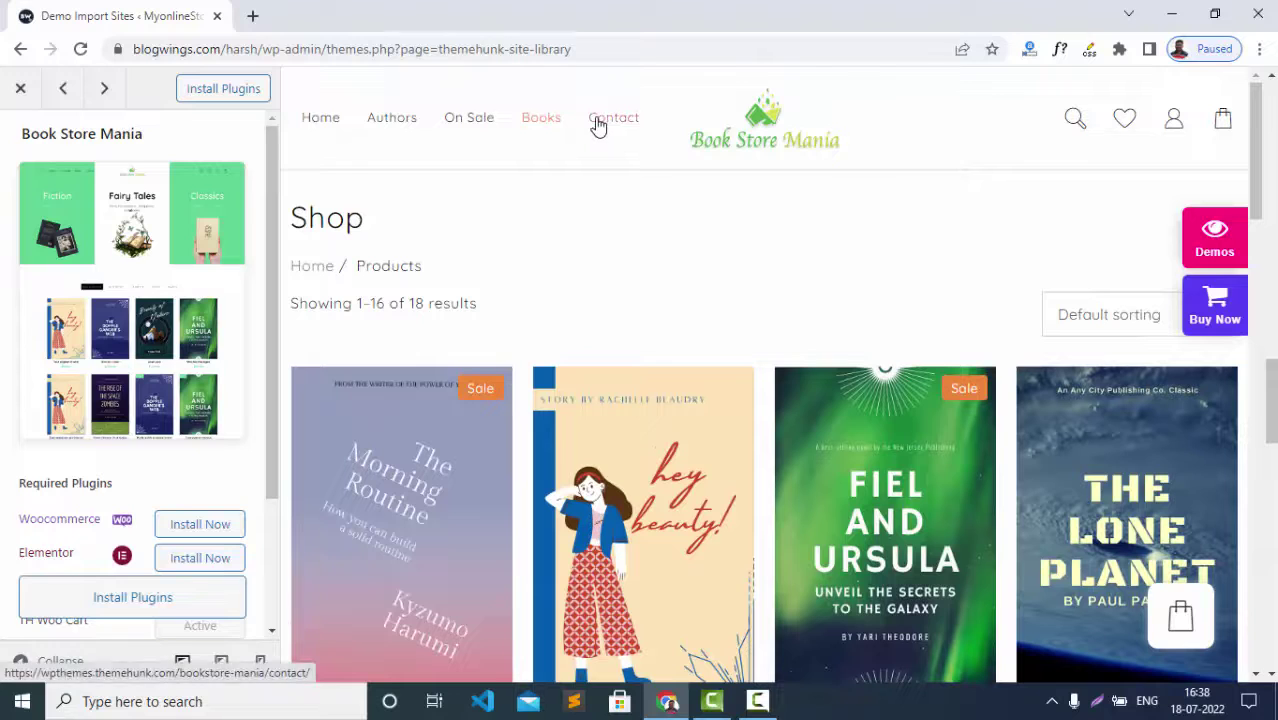
# Review the Contact page in the Book Store Mania preview, including its form and footer, and return to the Home page
pyautogui.click(600, 122)
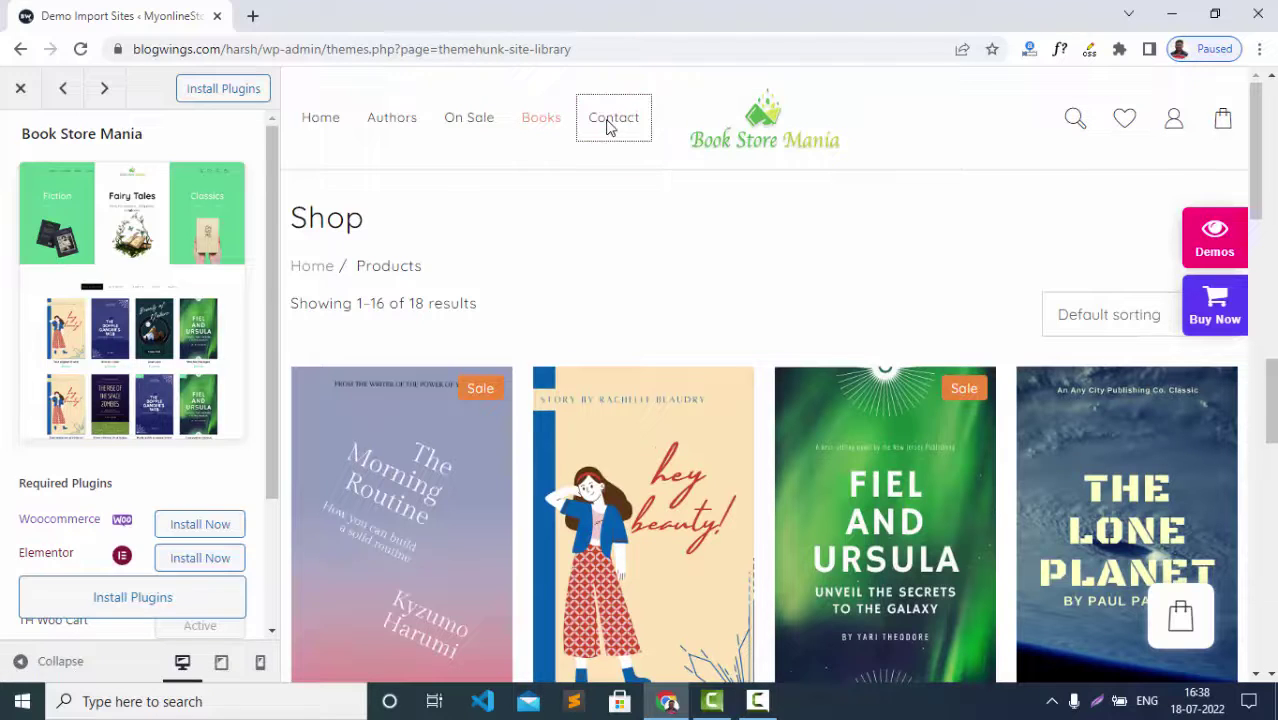
pyautogui.scroll(-5, 741, 318)
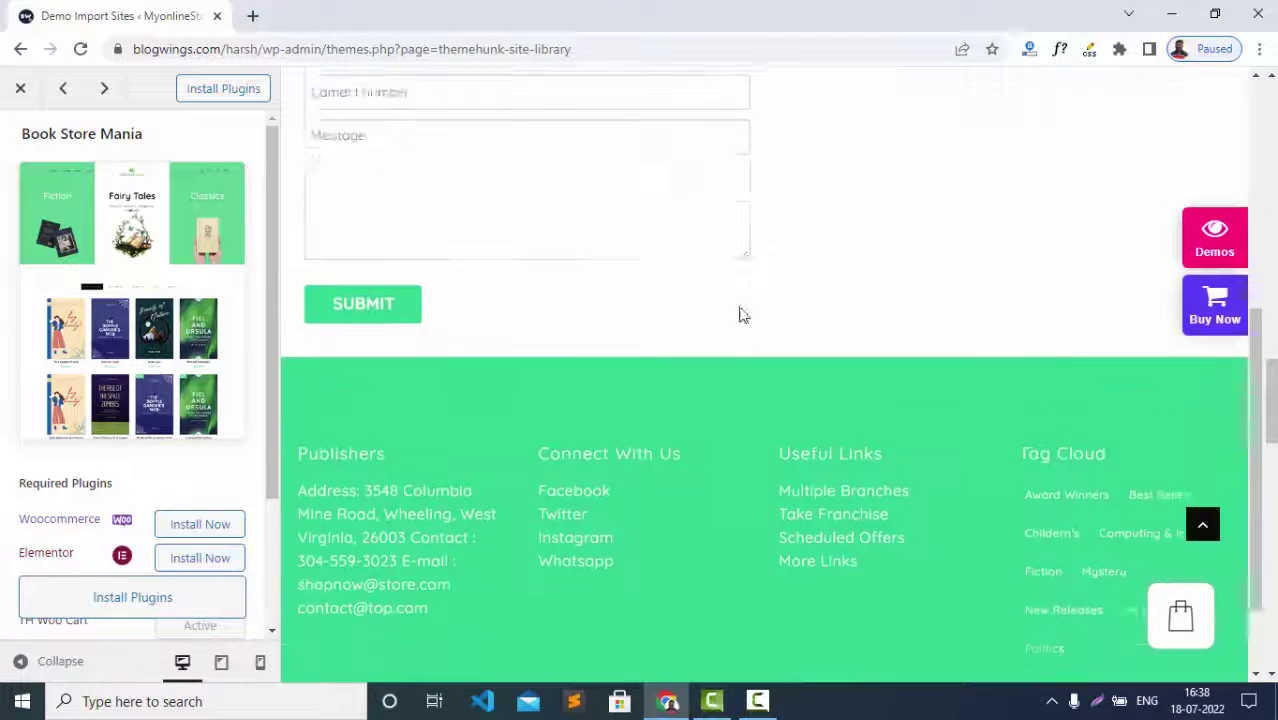
pyautogui.scroll(10, 741, 310)
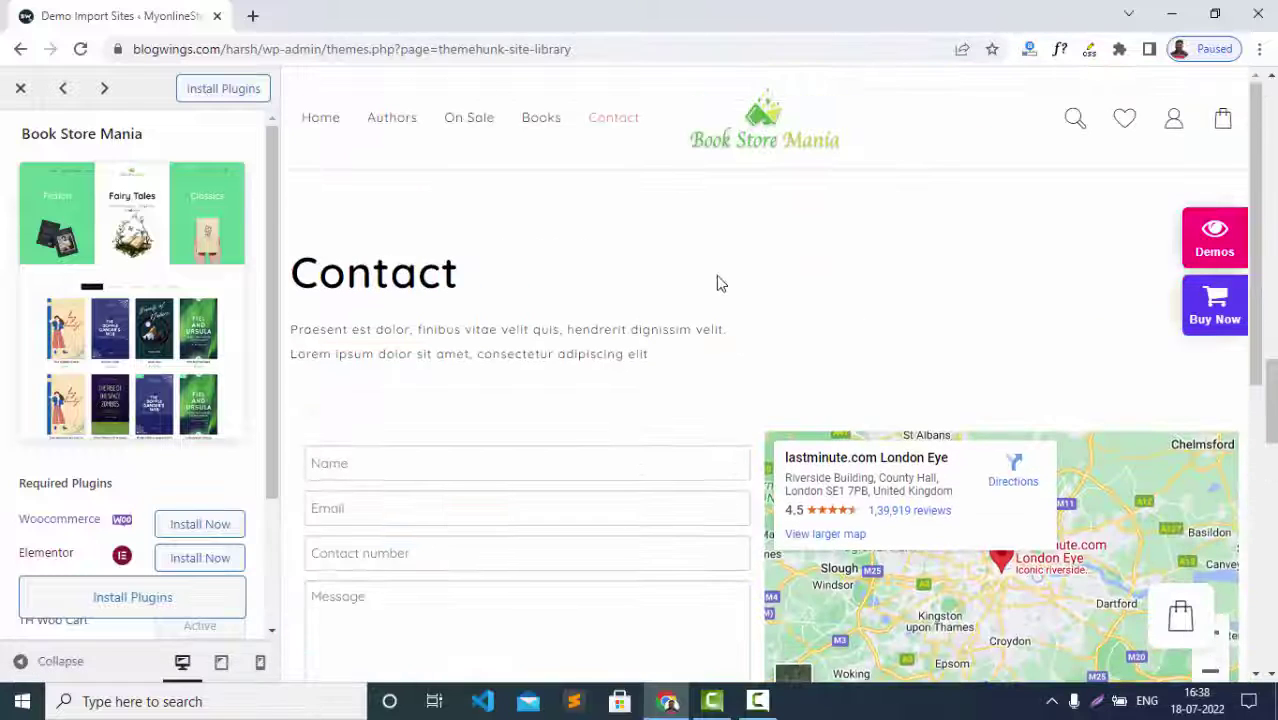
pyautogui.click(334, 128)
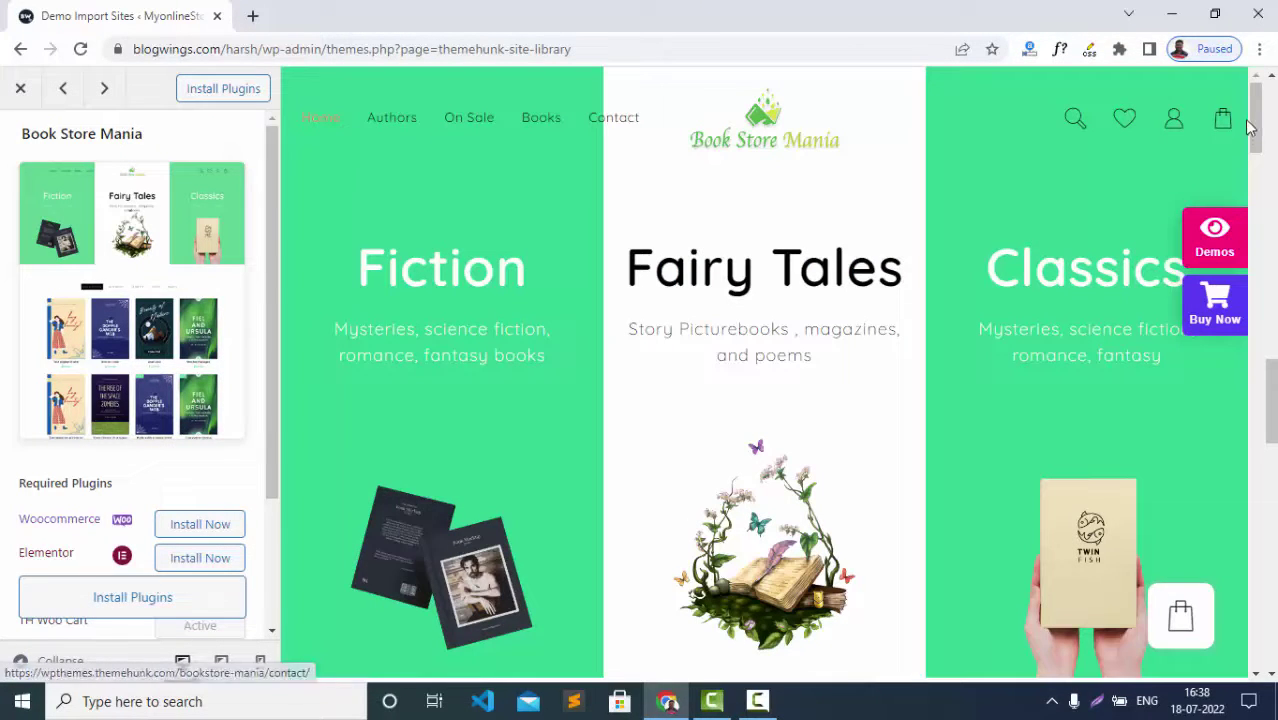
pyautogui.moveTo(1247, 127)
pyautogui.mouseDown()
pyautogui.moveTo(1262, 390)
pyautogui.moveTo(1254, 585)
pyautogui.moveTo(1235, 651)
pyautogui.moveTo(1258, 400)
pyautogui.moveTo(1262, 110)
pyautogui.mouseUp()
# Install the required plugins for Book Store Mania and import the demo site, accepting the import notice
pyautogui.scroll(-2, 99, 490)
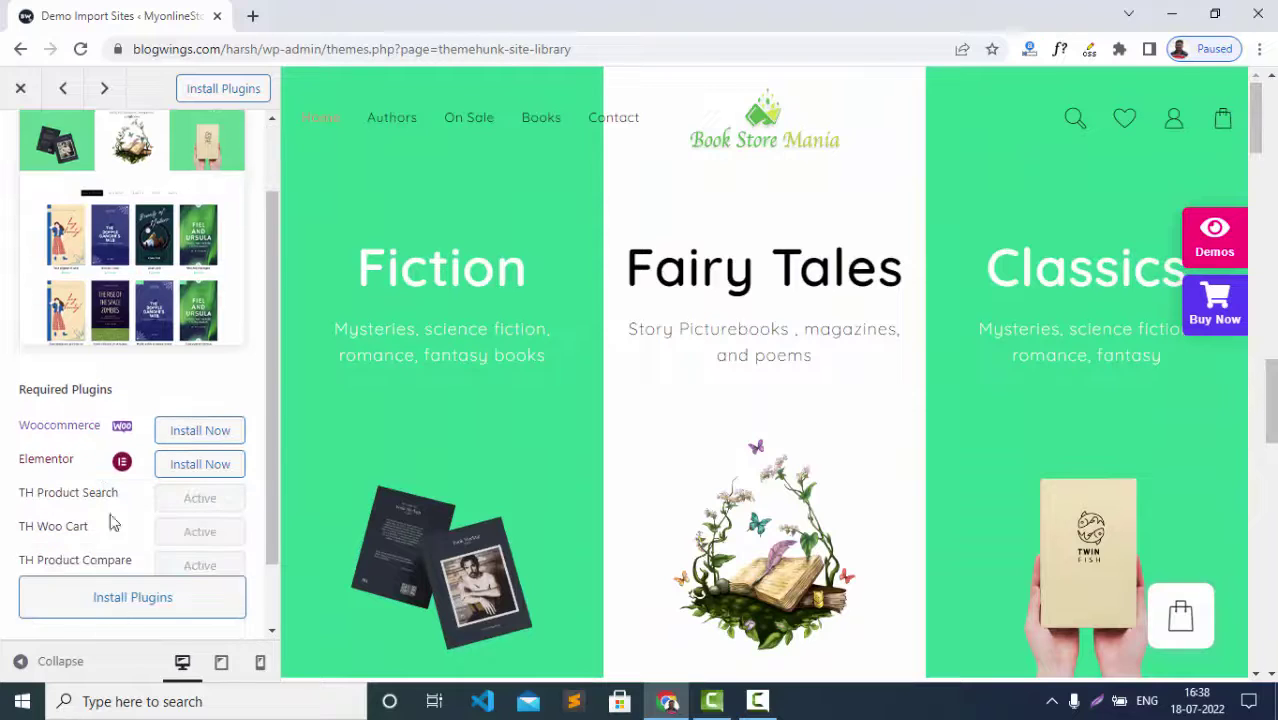
pyautogui.click(120, 606)
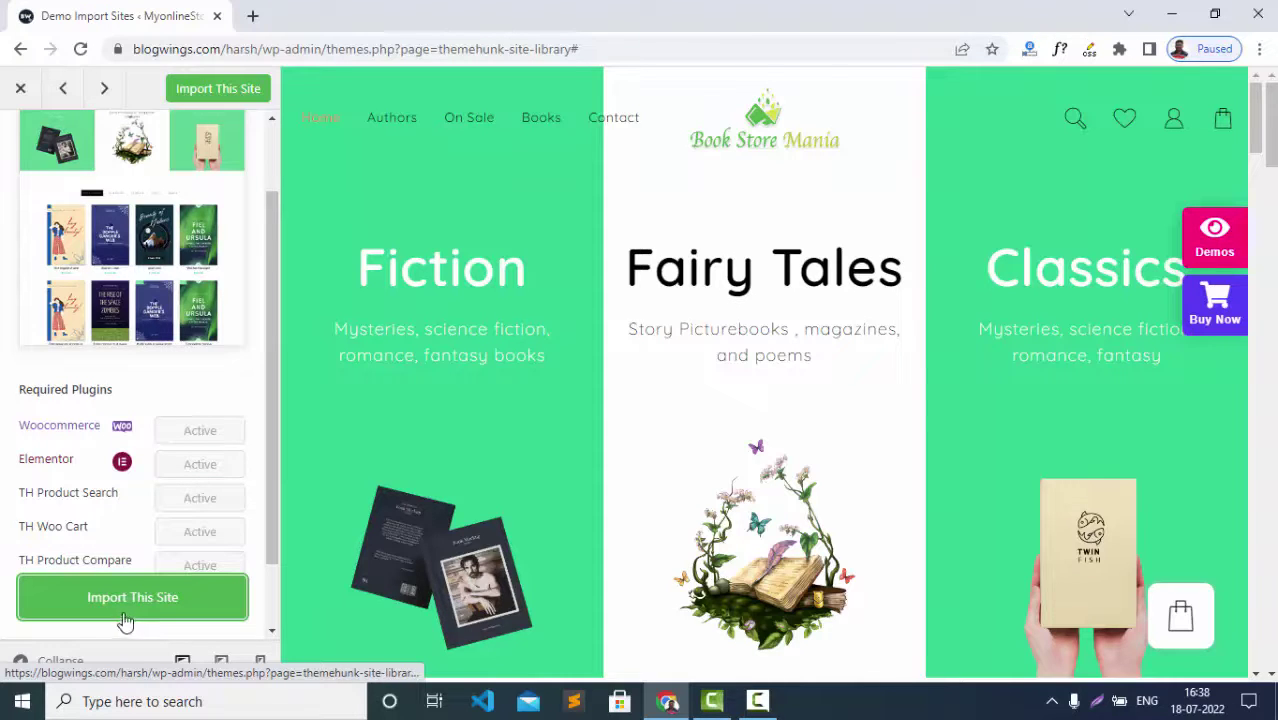
pyautogui.click(130, 598)
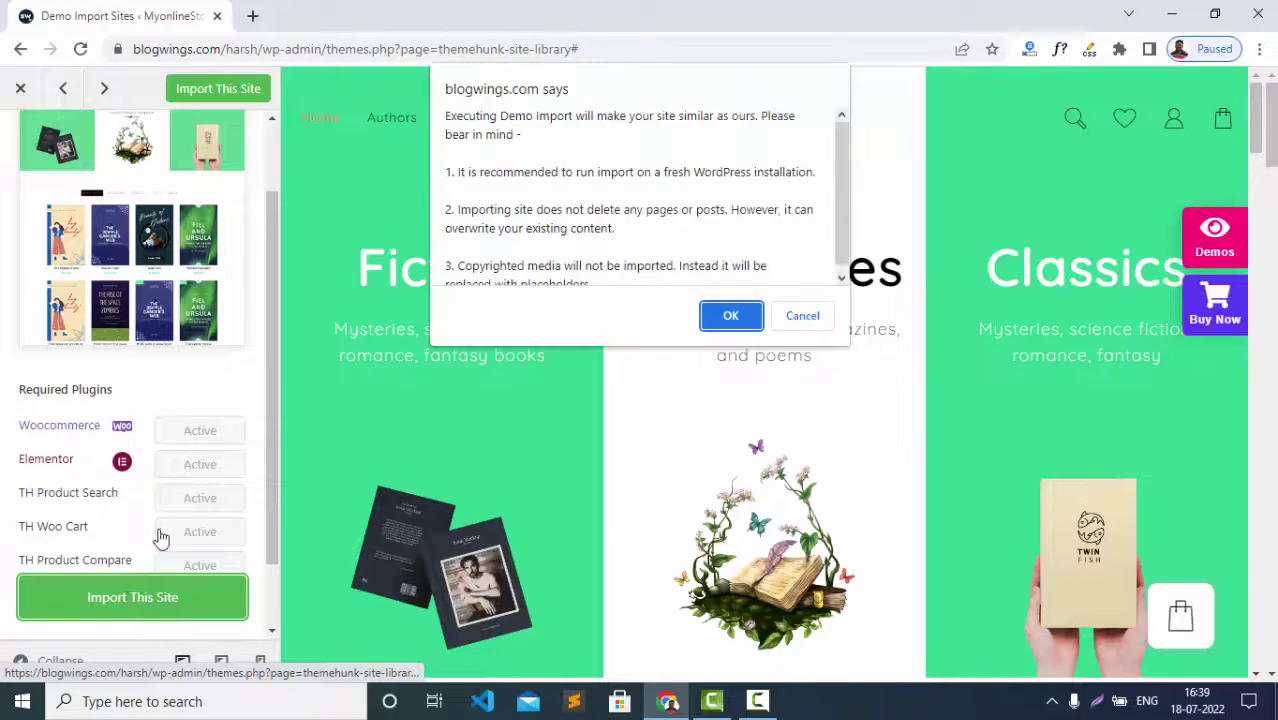
pyautogui.click(731, 316)
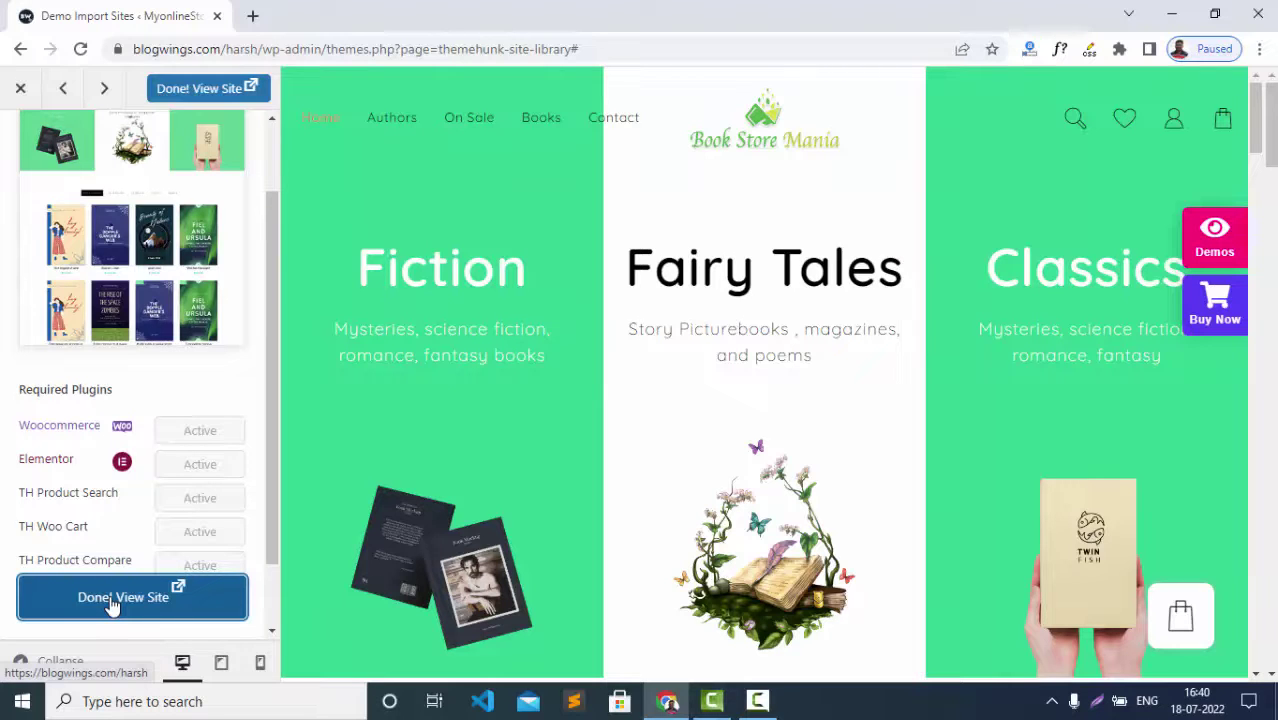
# Open the imported site in its own browser tab and look over its home page
pyautogui.click(113, 600)
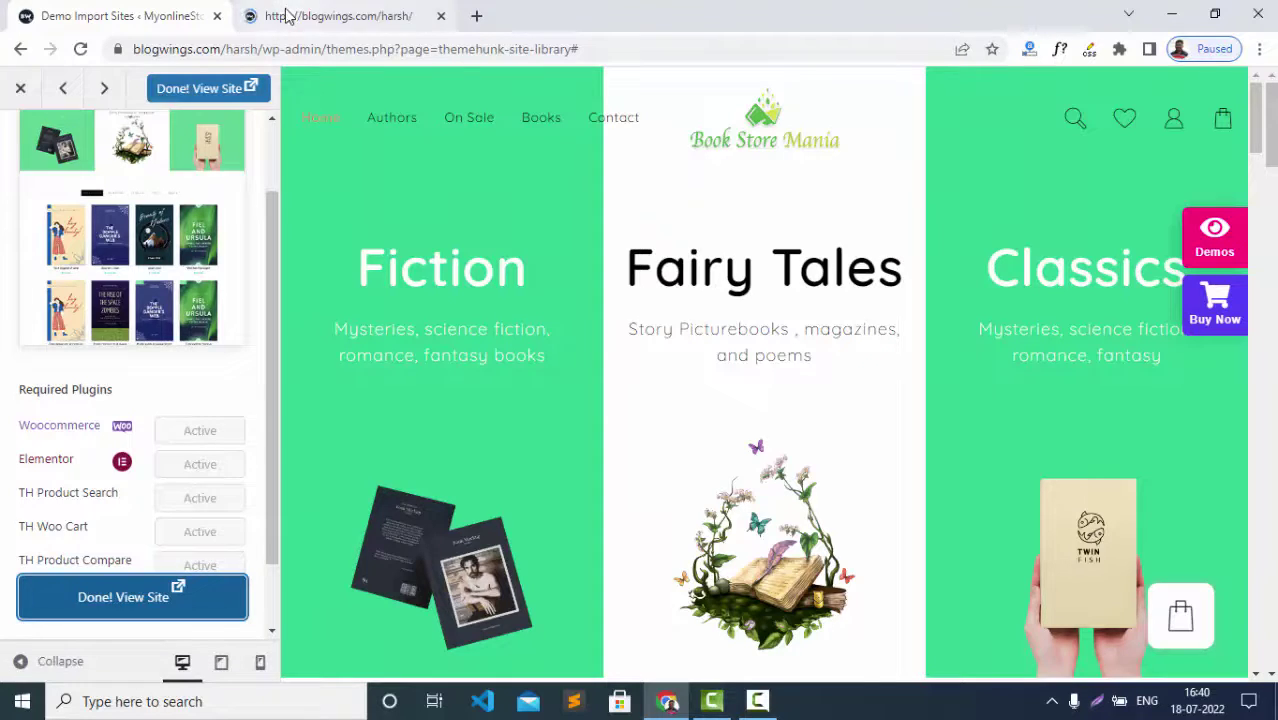
pyautogui.click(287, 16)
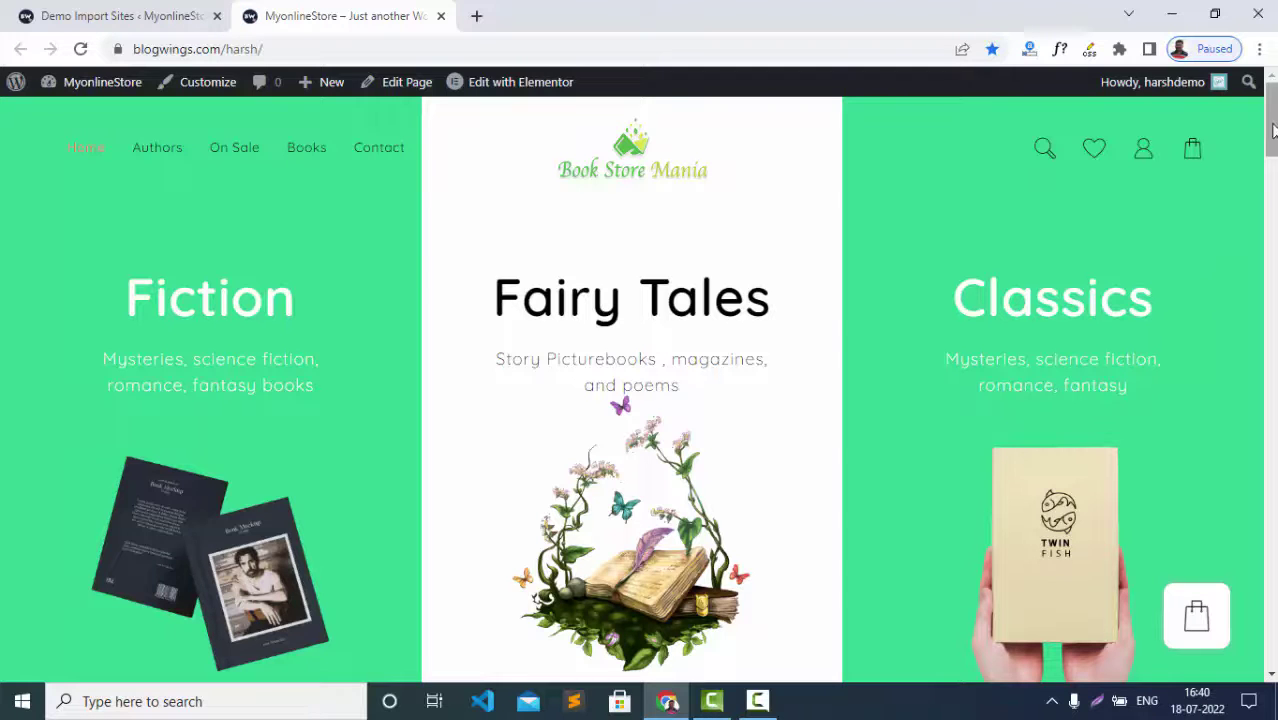
pyautogui.moveTo(1272, 130); pyautogui.dragTo(1272, 640)
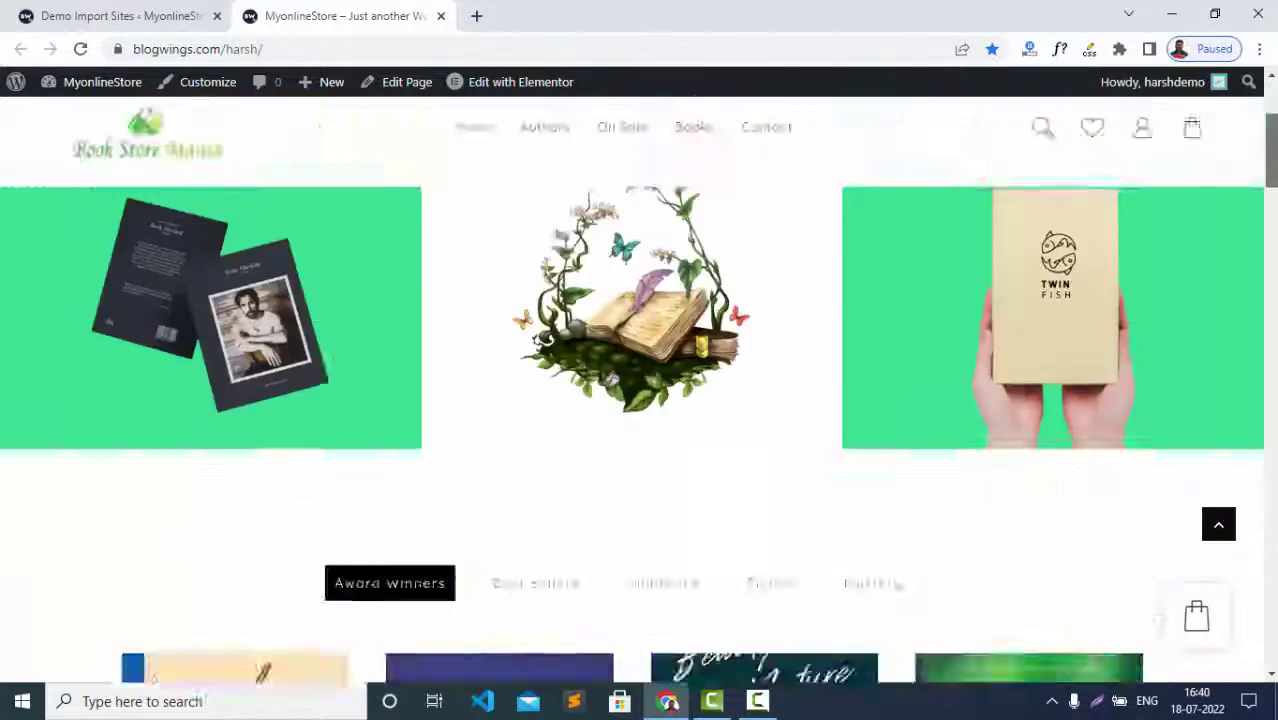
pyautogui.click(400, 53)
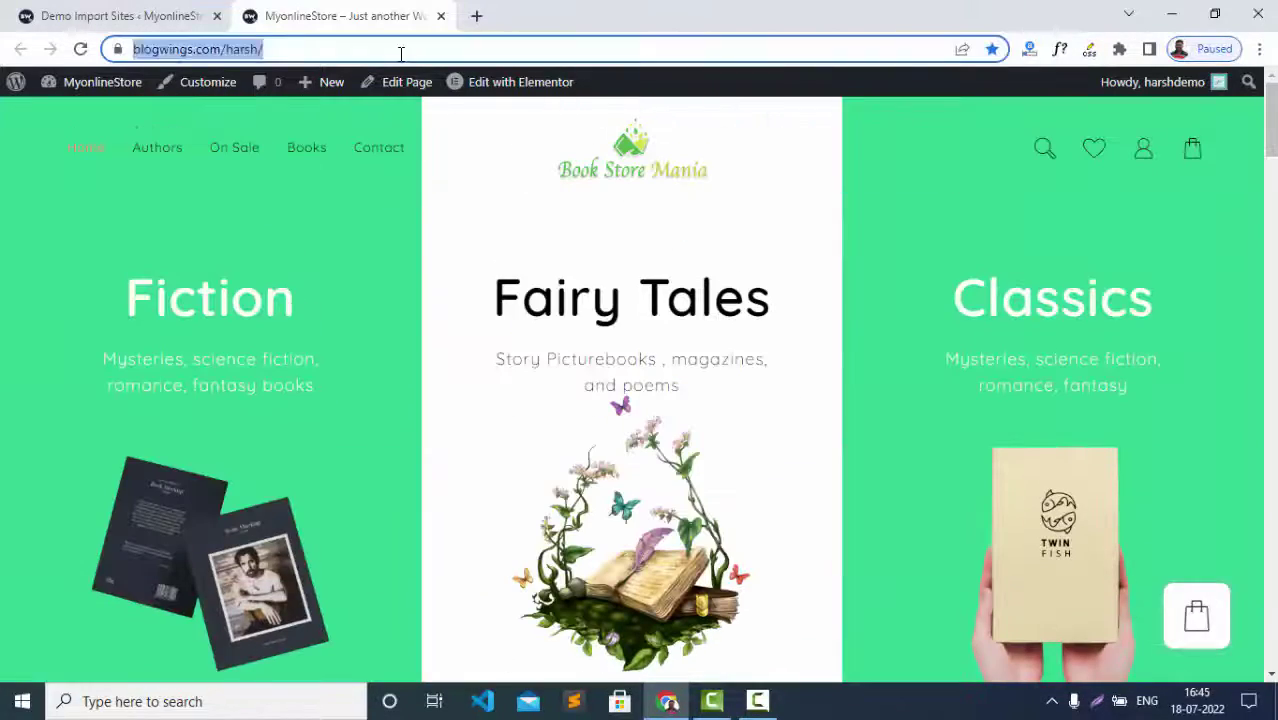
pyautogui.click(393, 50)
pyautogui.click(273, 253)
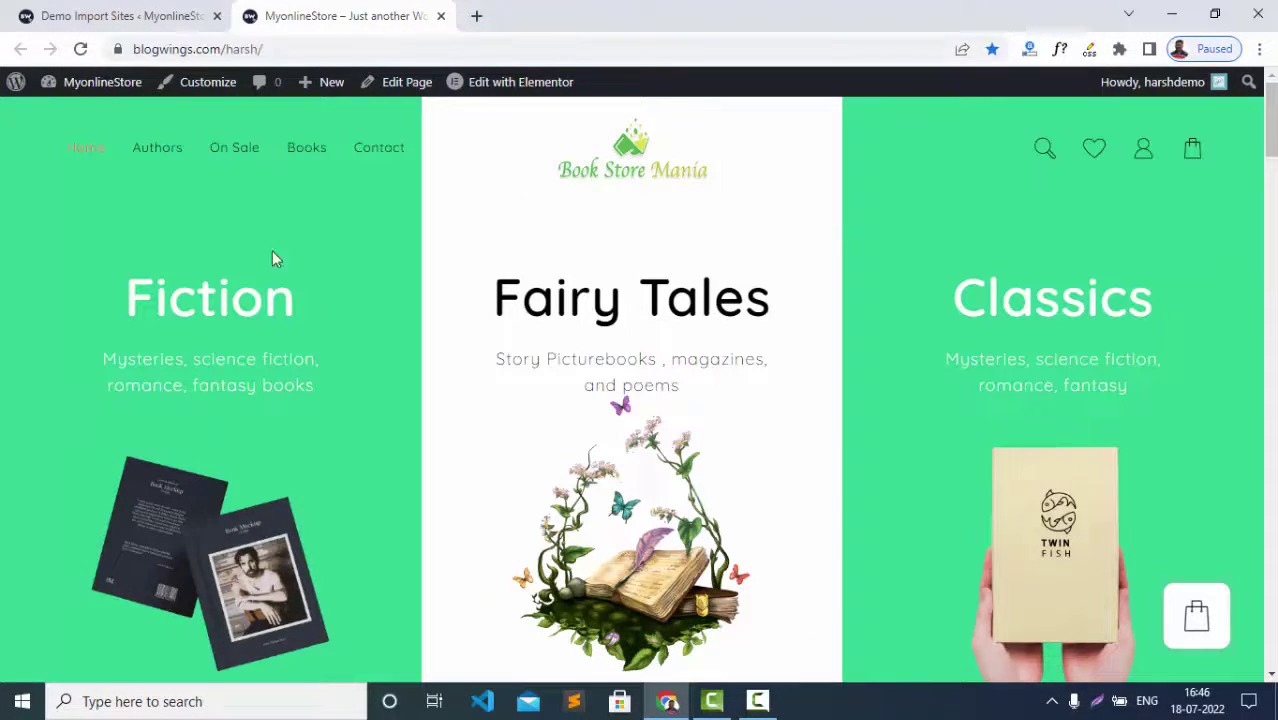
# Open the imported site's Authors page, review it down to the footer, and return to its beginning
pyautogui.click(152, 157)
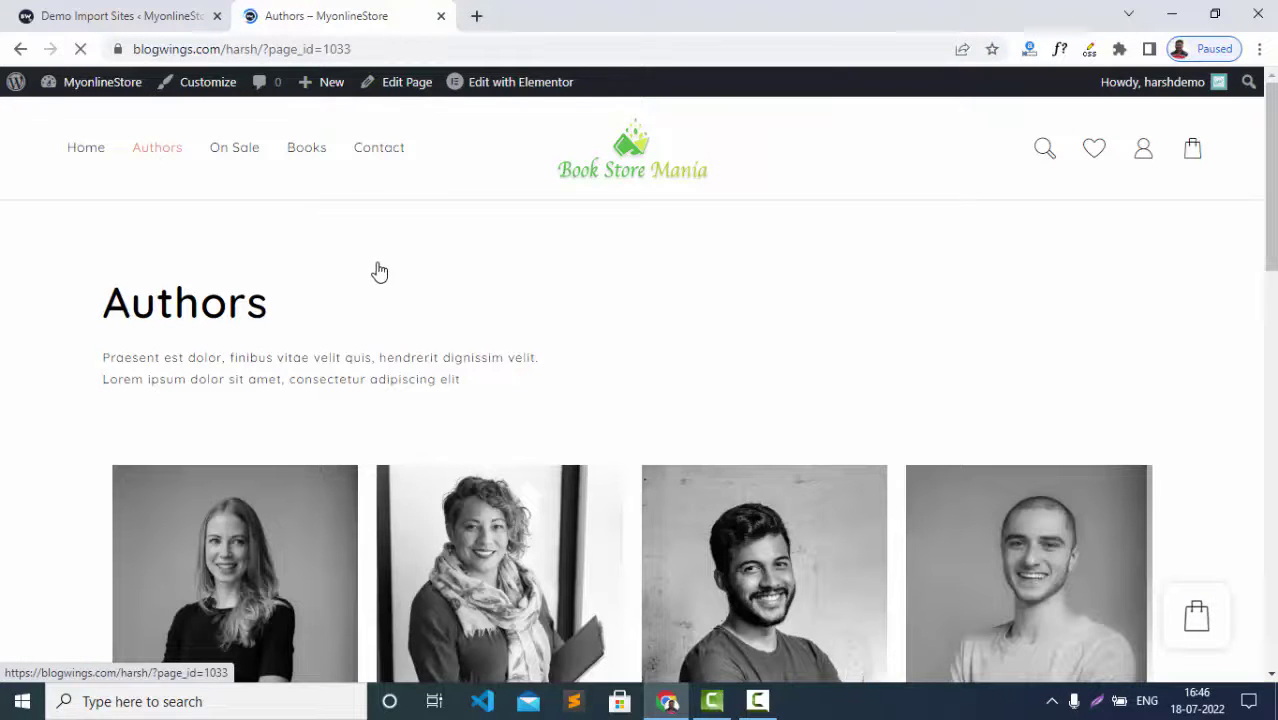
pyautogui.scroll(-1, 489, 296)
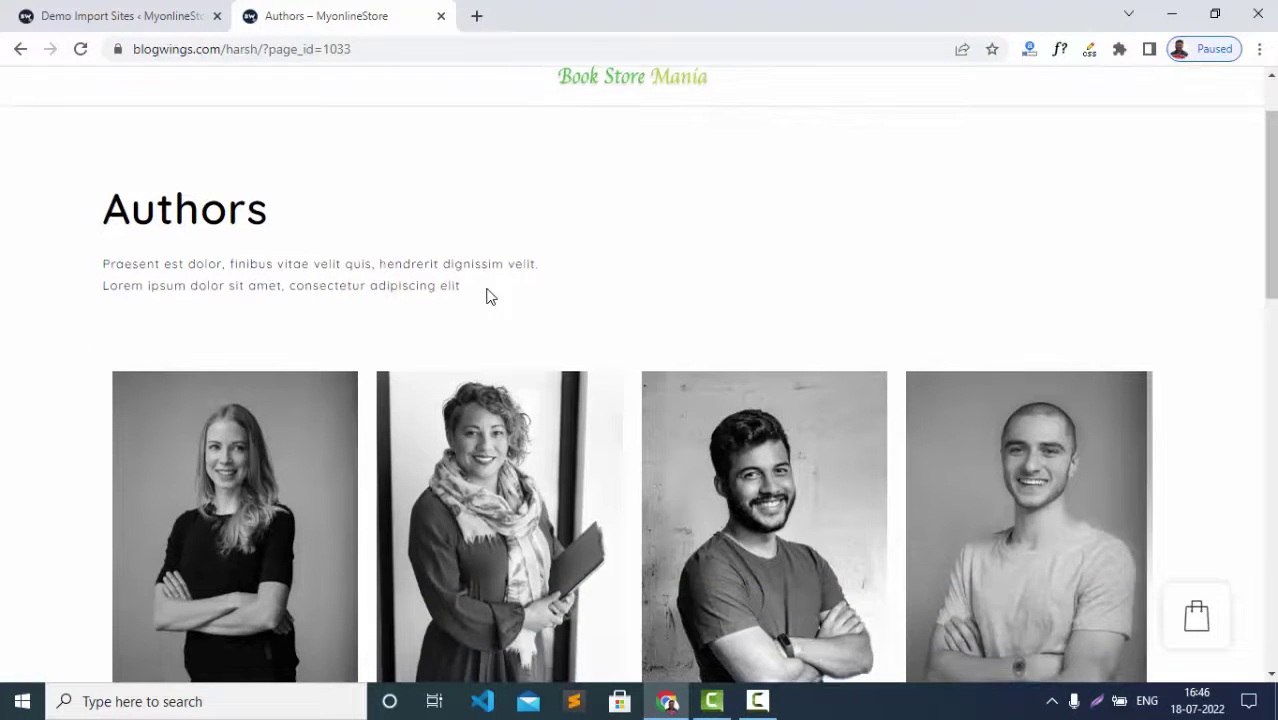
pyautogui.scroll(-6, 489, 296)
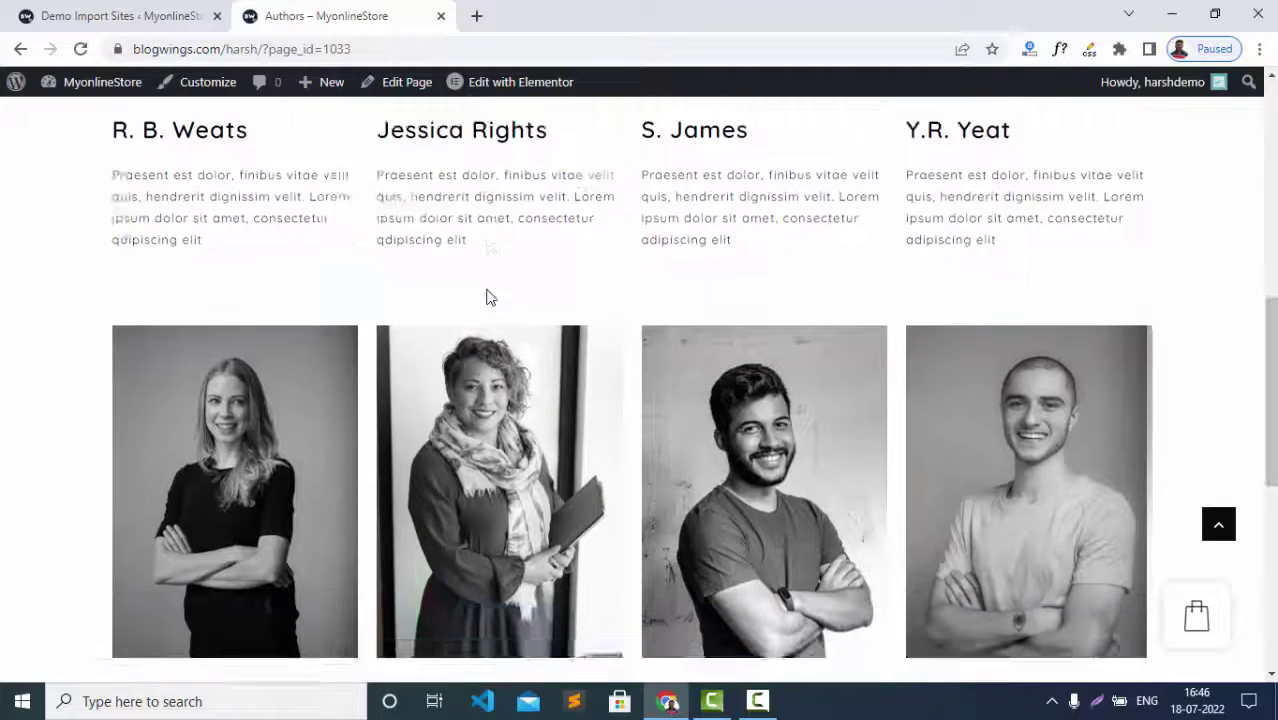
pyautogui.scroll(-5, 489, 296)
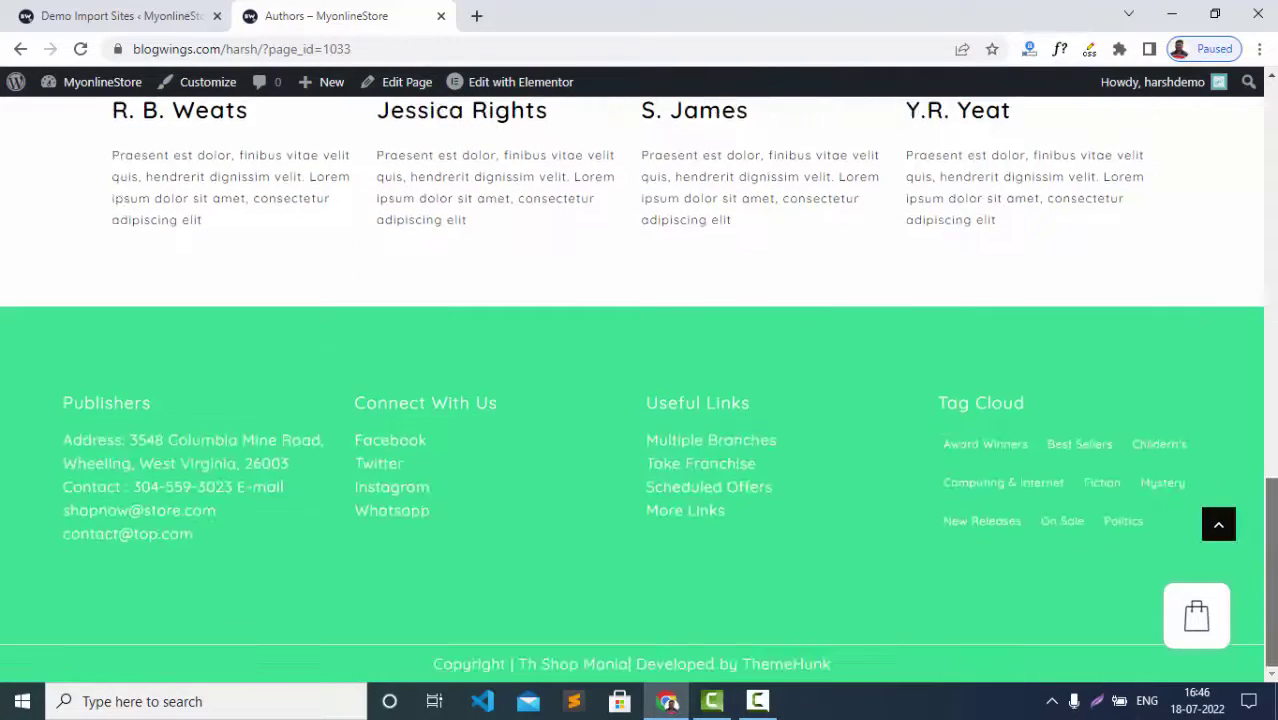
pyautogui.click(1218, 524)
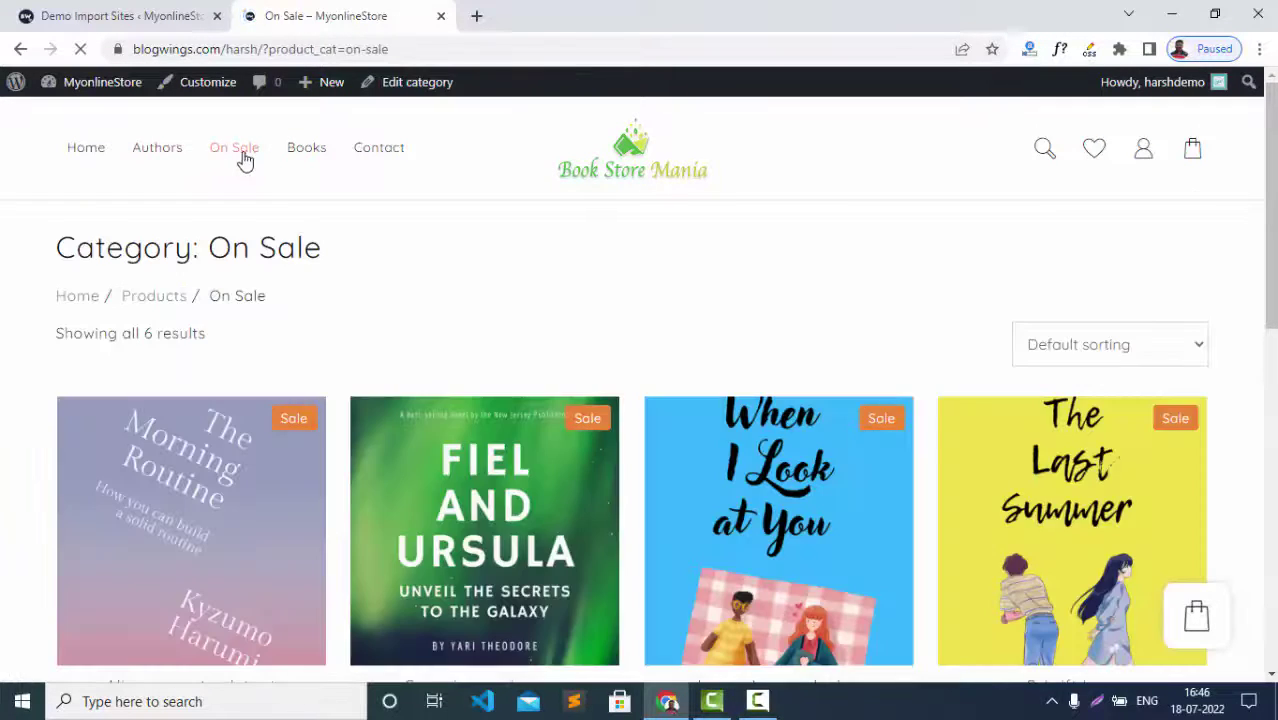
# Review the On Sale, Books and Contact pages of the imported store
pyautogui.moveTo(1272, 195); pyautogui.dragTo(1243, 148)
pyautogui.click(314, 149)
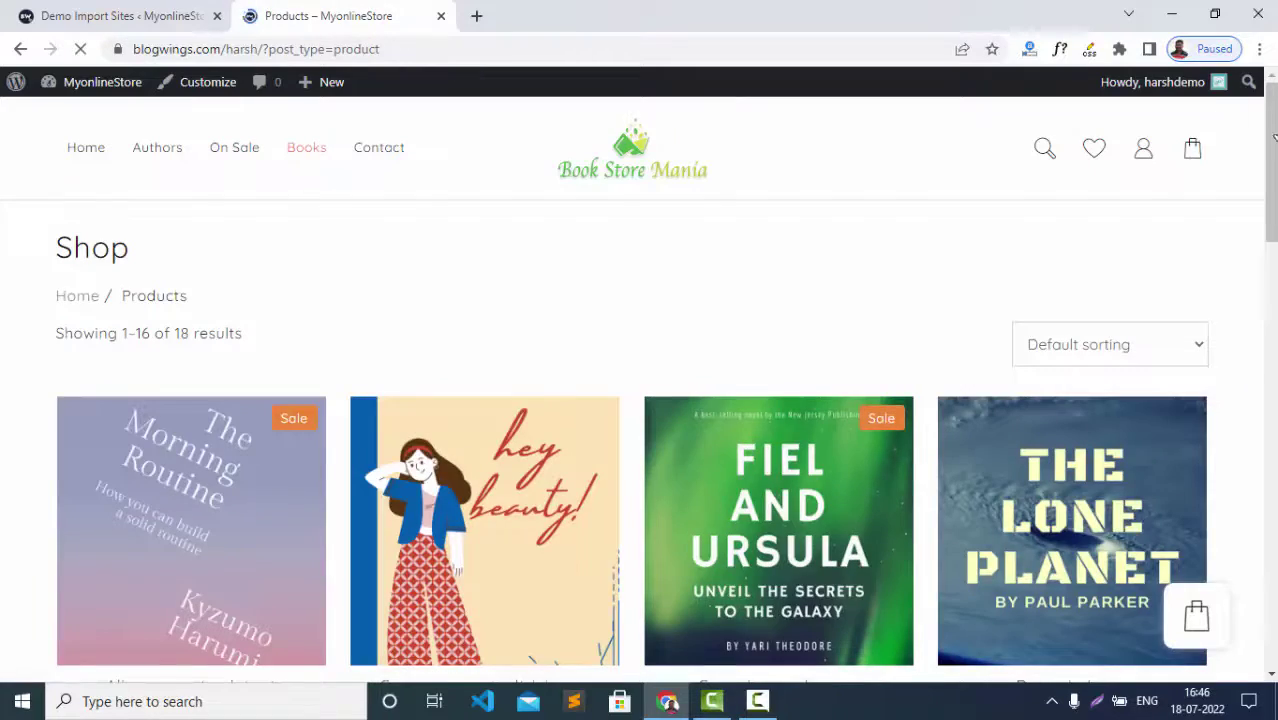
pyautogui.moveTo(1274, 137); pyautogui.dragTo(1273, 90)
pyautogui.click(390, 156)
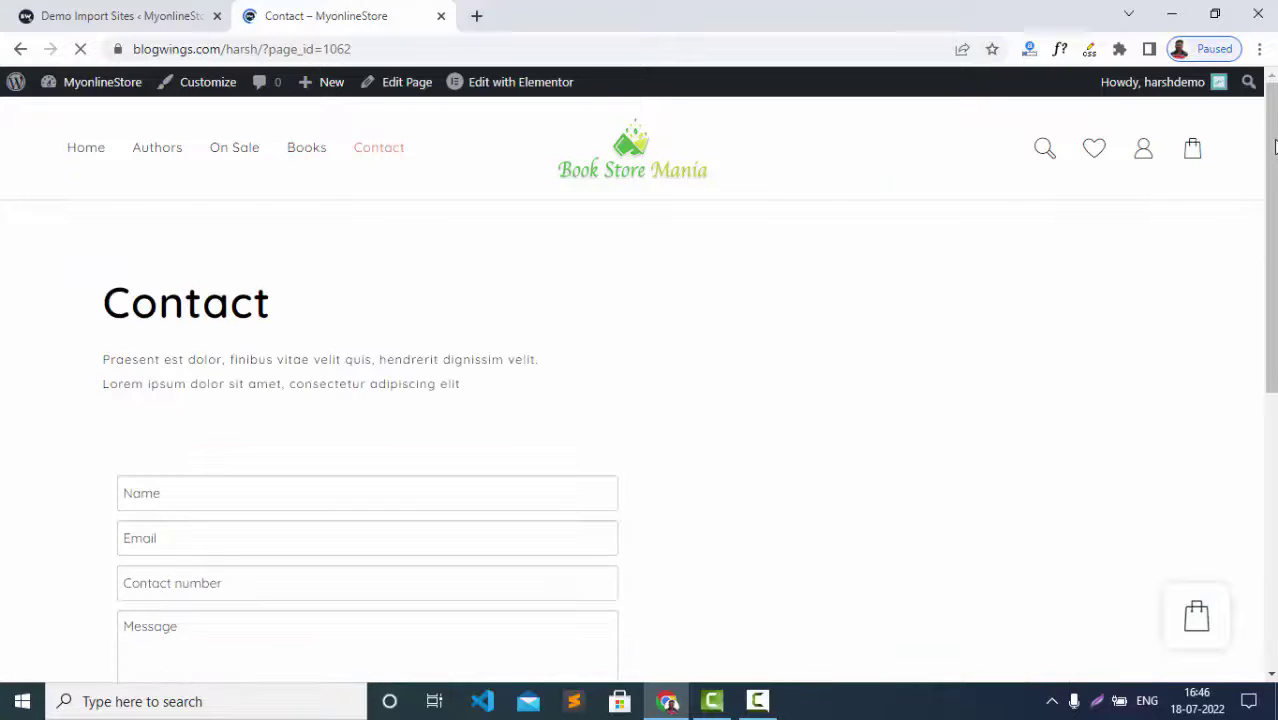
pyautogui.moveTo(1274, 147); pyautogui.dragTo(1273, 120)
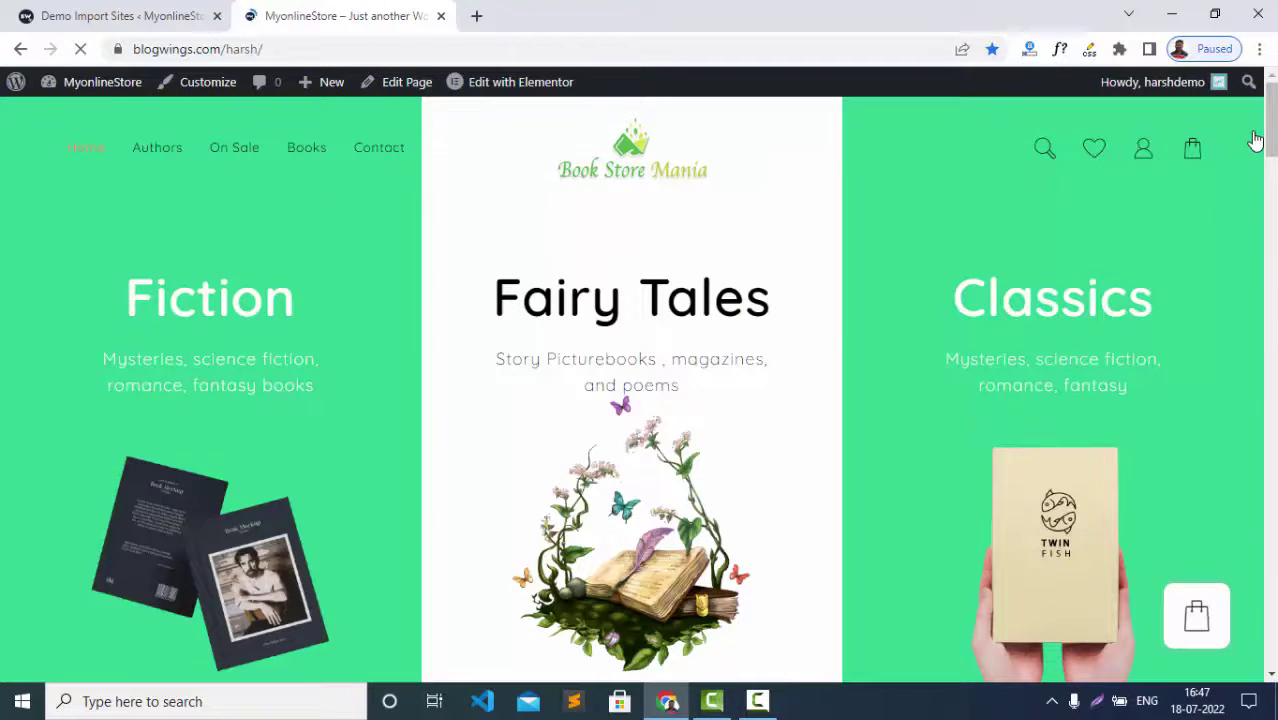
# On the store's home page, view the products under Best Sellers, Childern's, Fiction, Mystery and Award Winners in turn
pyautogui.moveTo(1271, 106); pyautogui.dragTo(1271, 170)
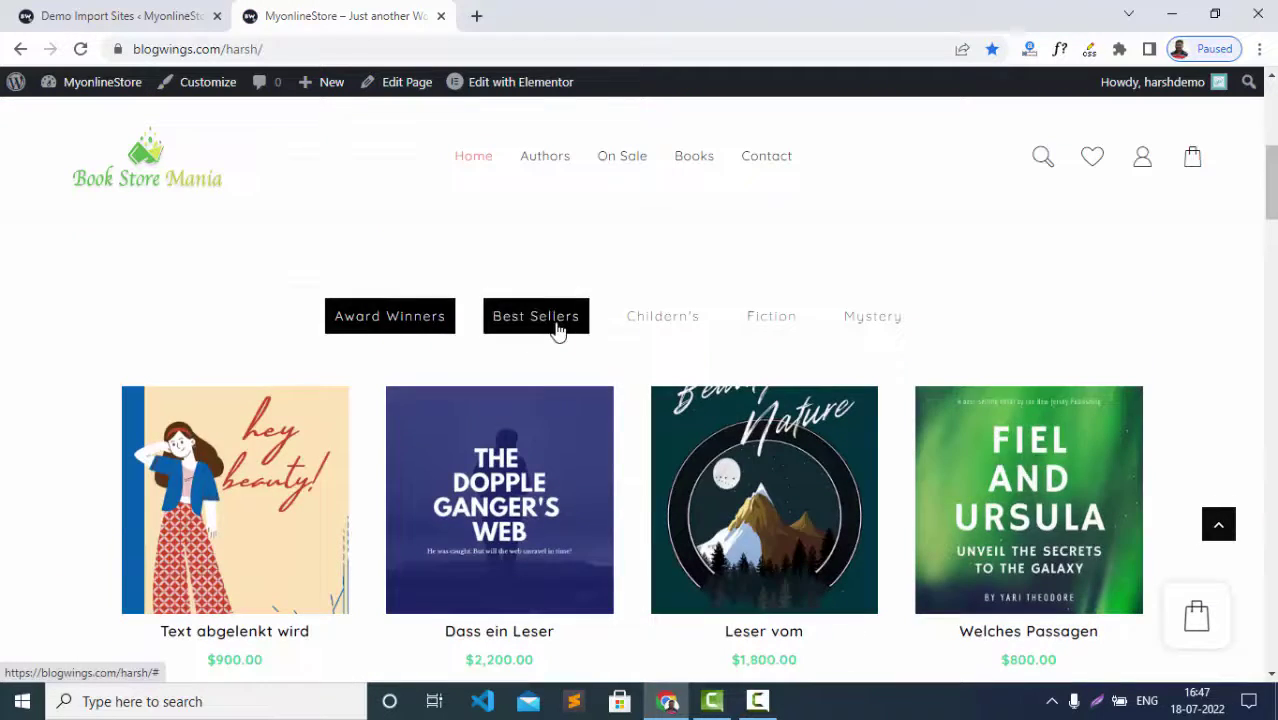
pyautogui.click(556, 326)
pyautogui.click(670, 330)
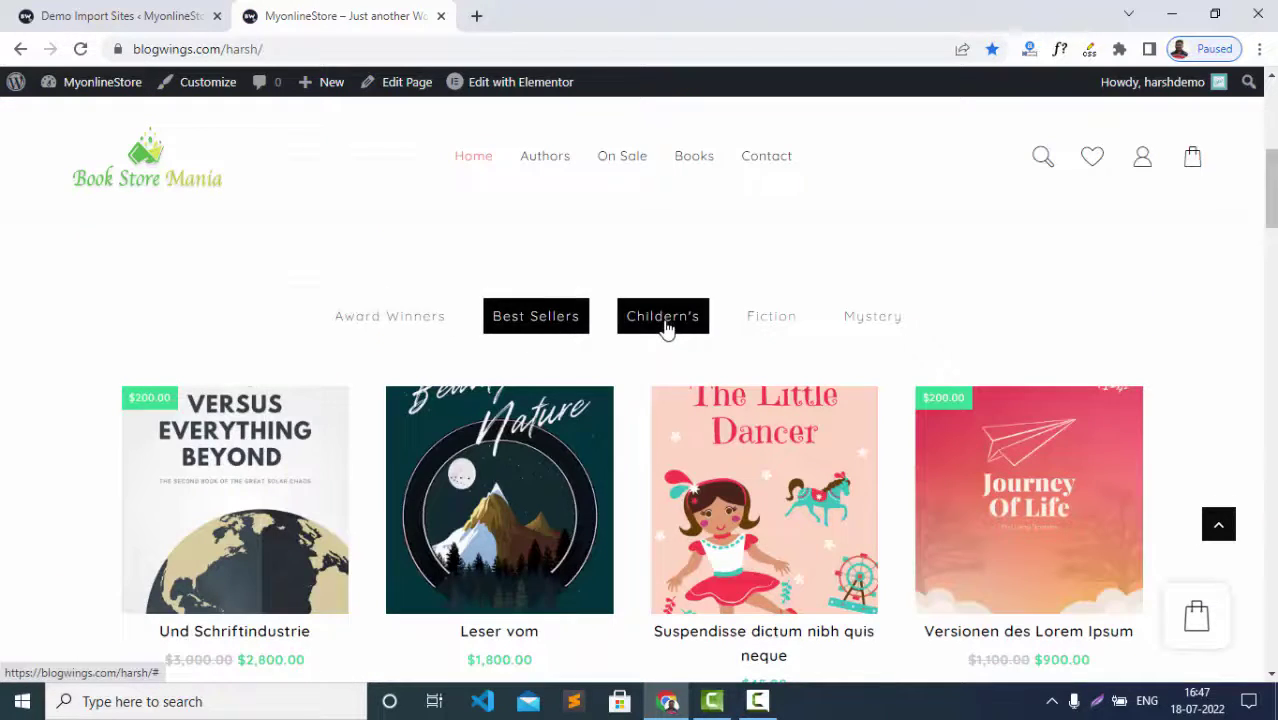
pyautogui.click(760, 330)
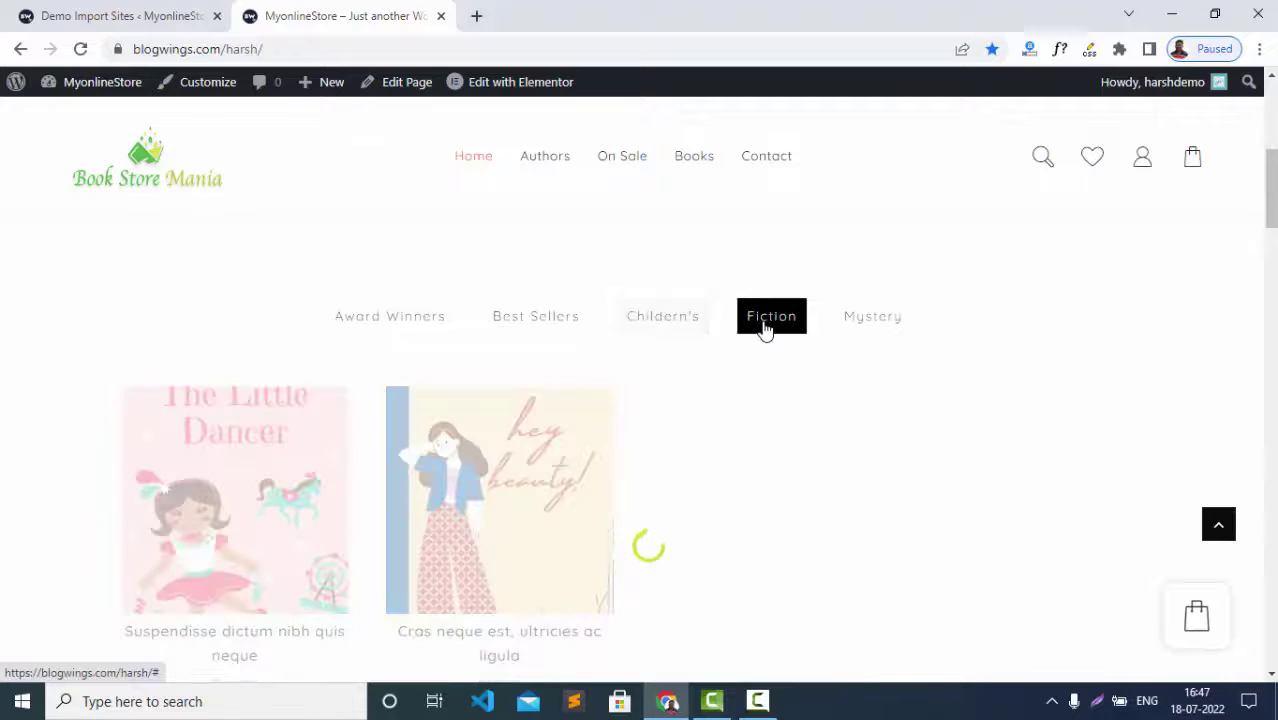
pyautogui.click(880, 330)
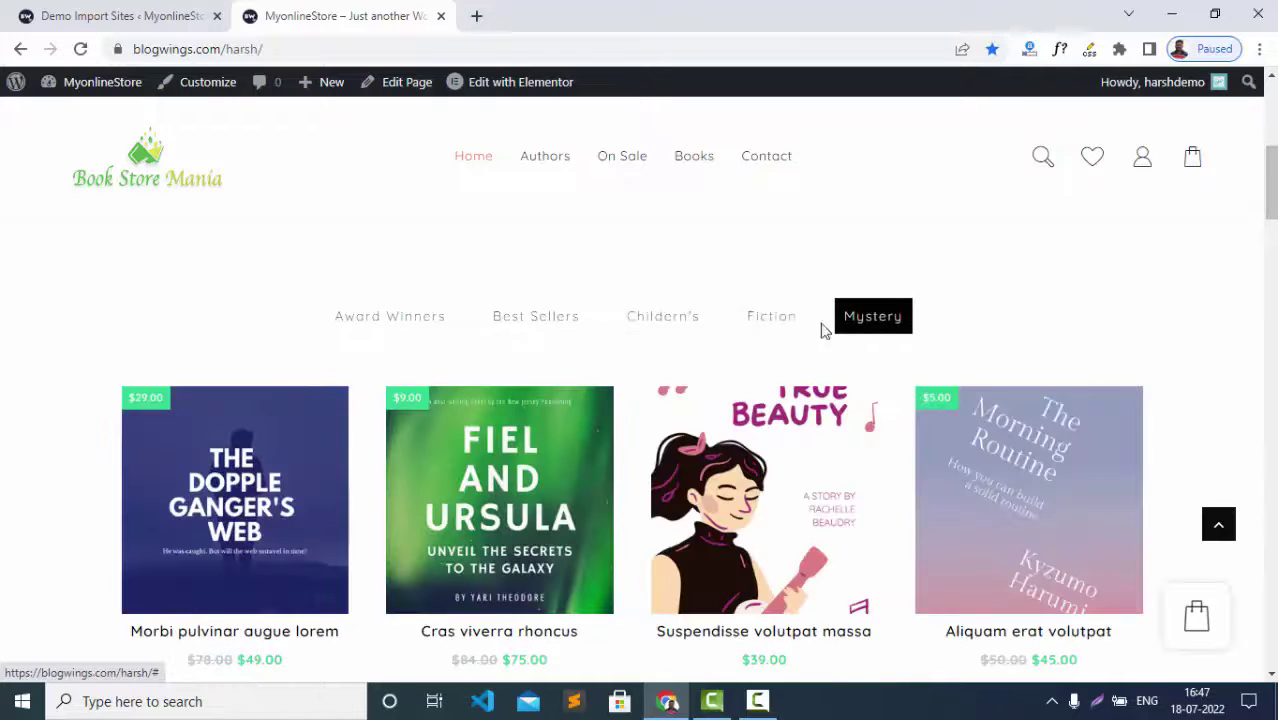
pyautogui.click(432, 324)
pyautogui.scroll(-1, 436, 325)
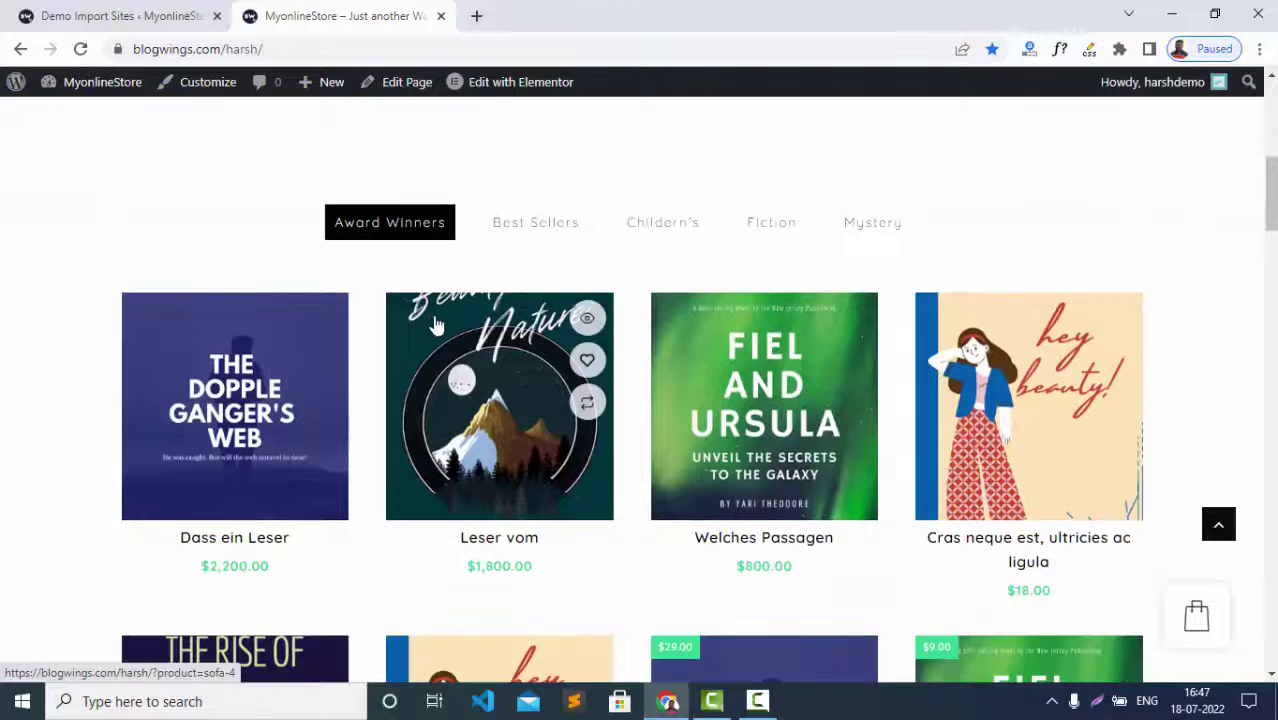
# Show the Mystery products on the home page and open the quick view of Suspendisse volutpat massa
pyautogui.click(872, 222)
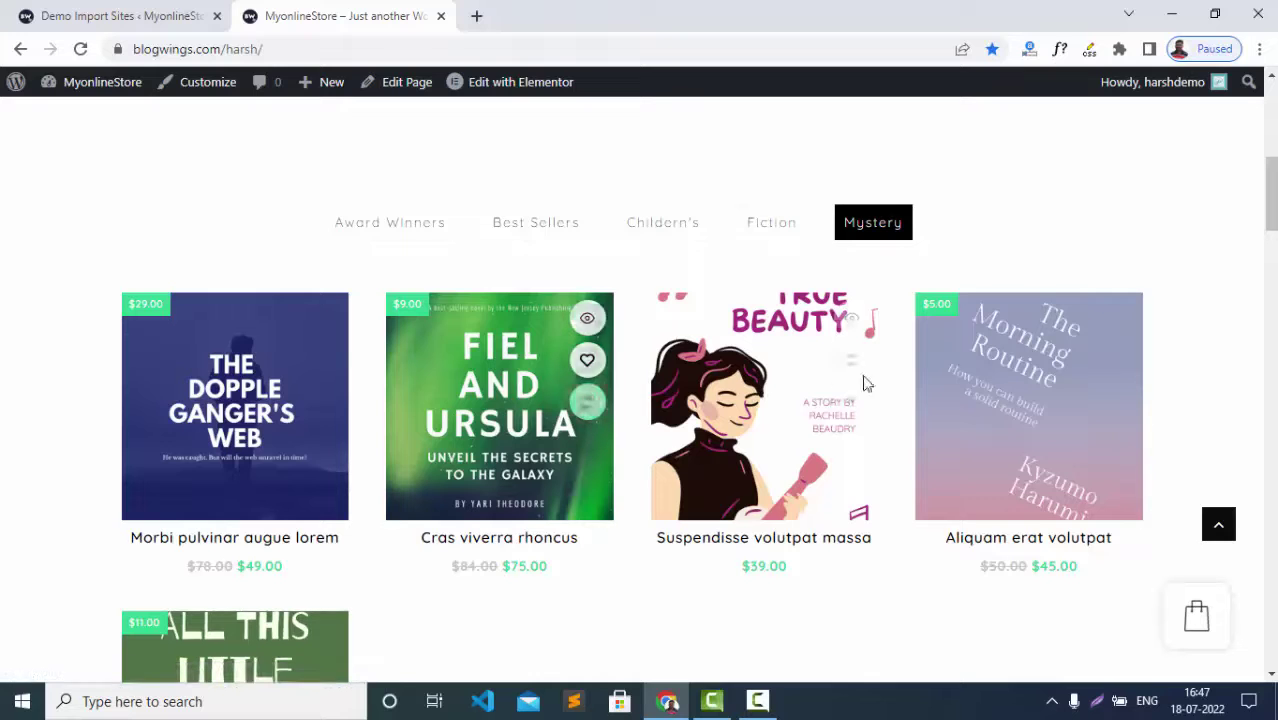
pyautogui.click(850, 320)
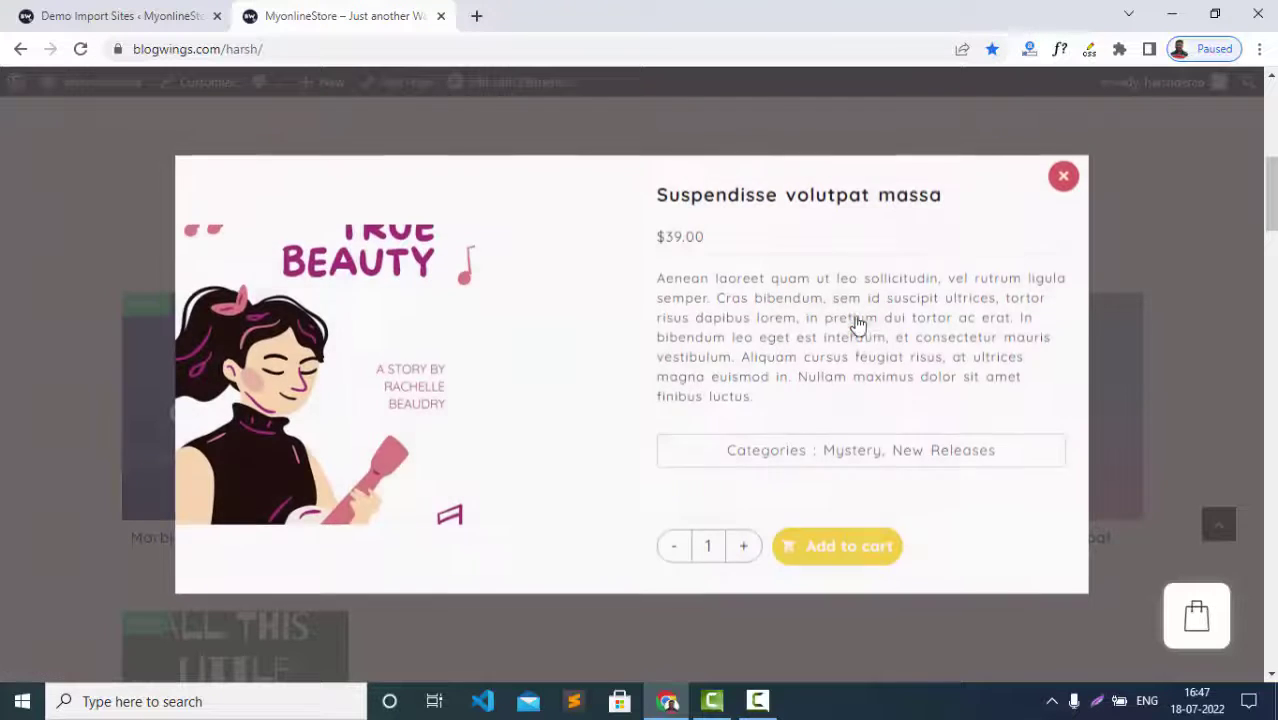
# Review the quick view details of Suspendisse volutpat massa, then close it and return to the Mystery products
pyautogui.scroll(-2, 553, 393)
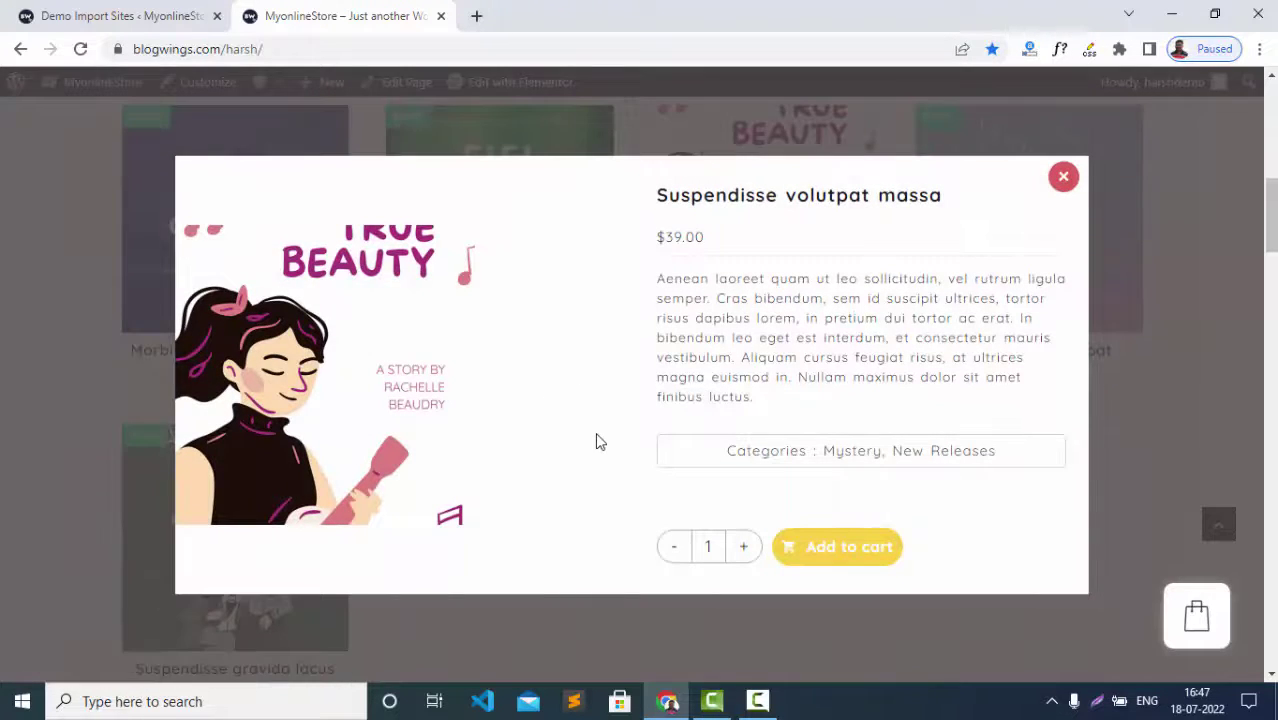
pyautogui.scroll(1, 600, 438)
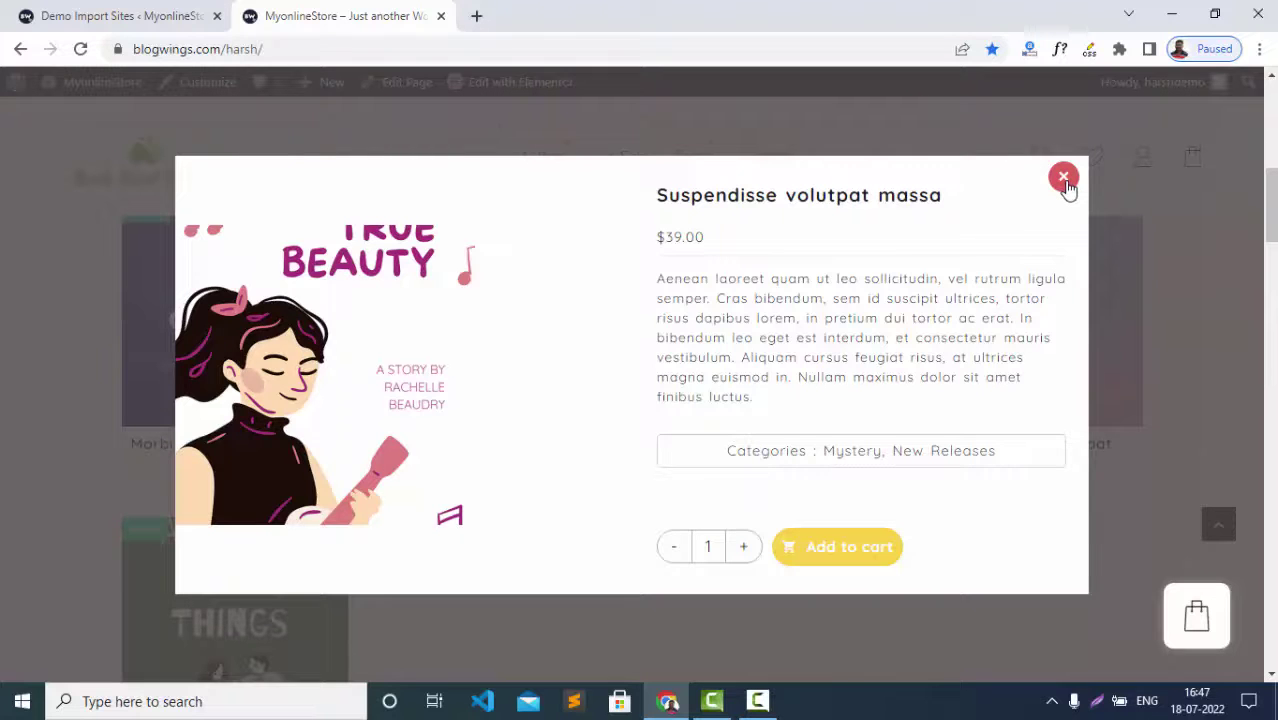
pyautogui.click(1064, 178)
pyautogui.scroll(1, 1018, 290)
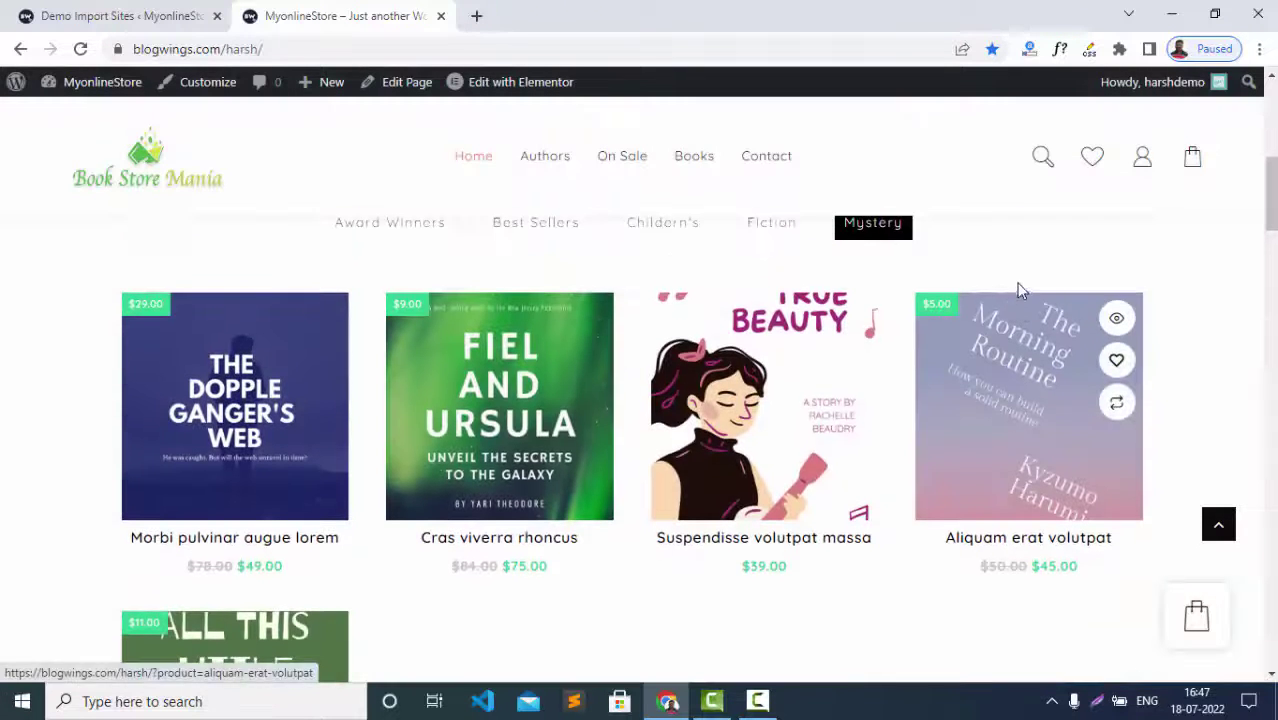
# Open and close the quick views of Cras viverra rhoncus, Morbi pulvinar augue lorem and Aliquam erat volutpat in turn
pyautogui.click(588, 320)
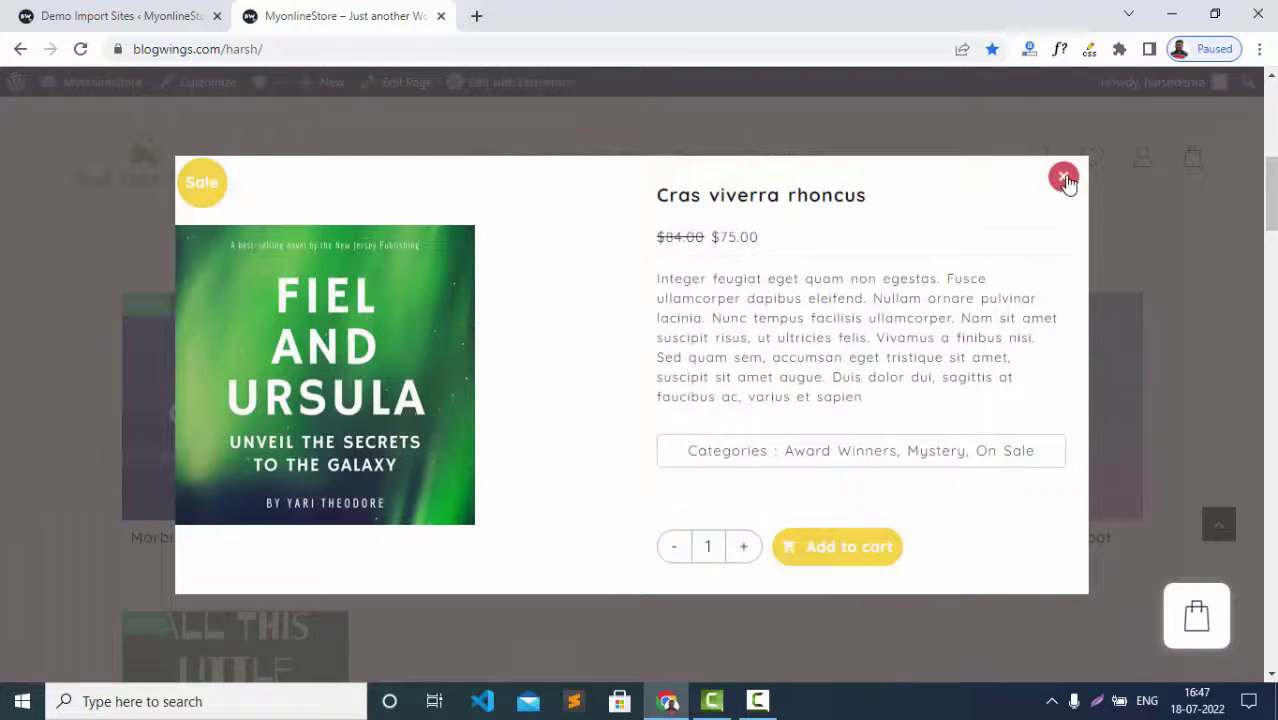
pyautogui.click(1064, 178)
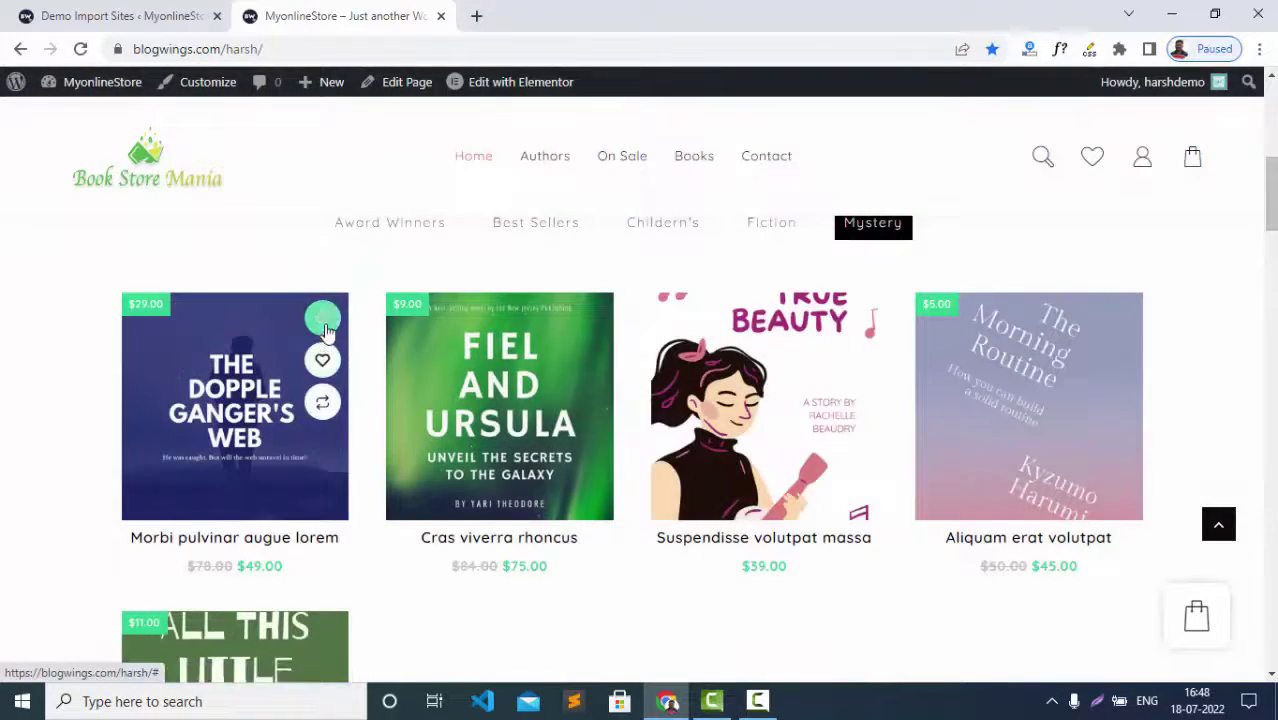
pyautogui.click(325, 327)
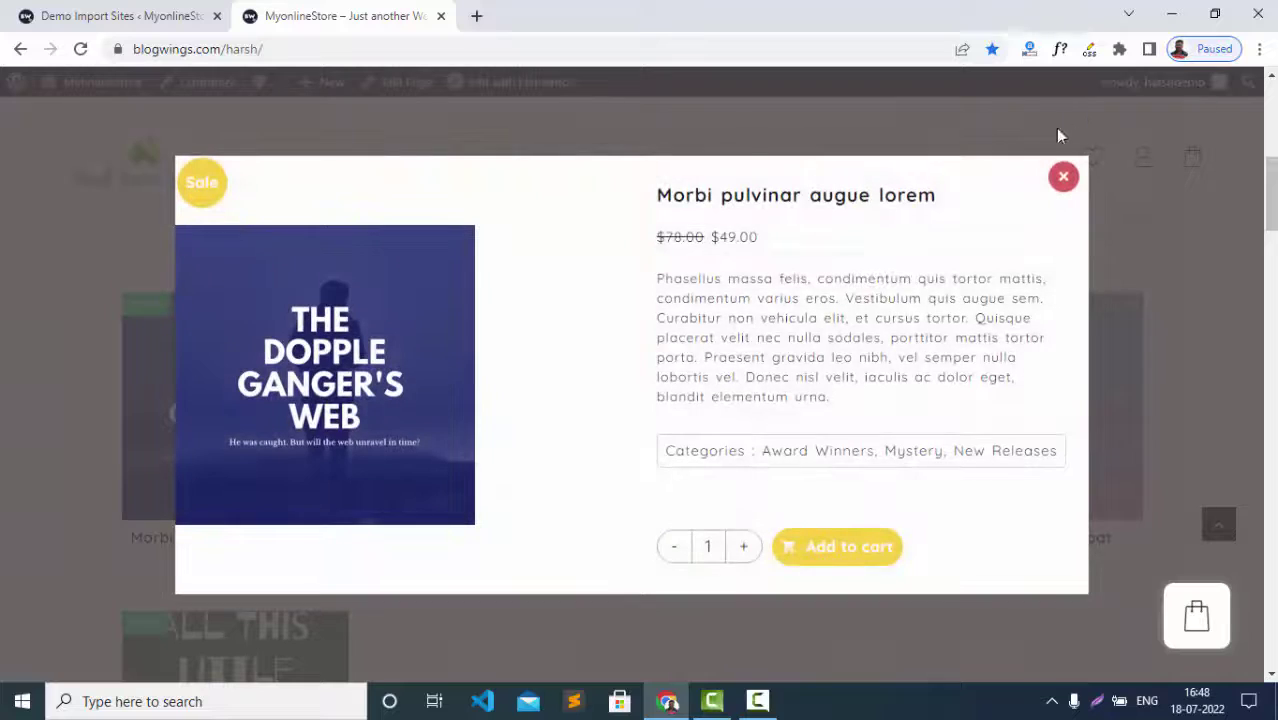
pyautogui.click(1064, 178)
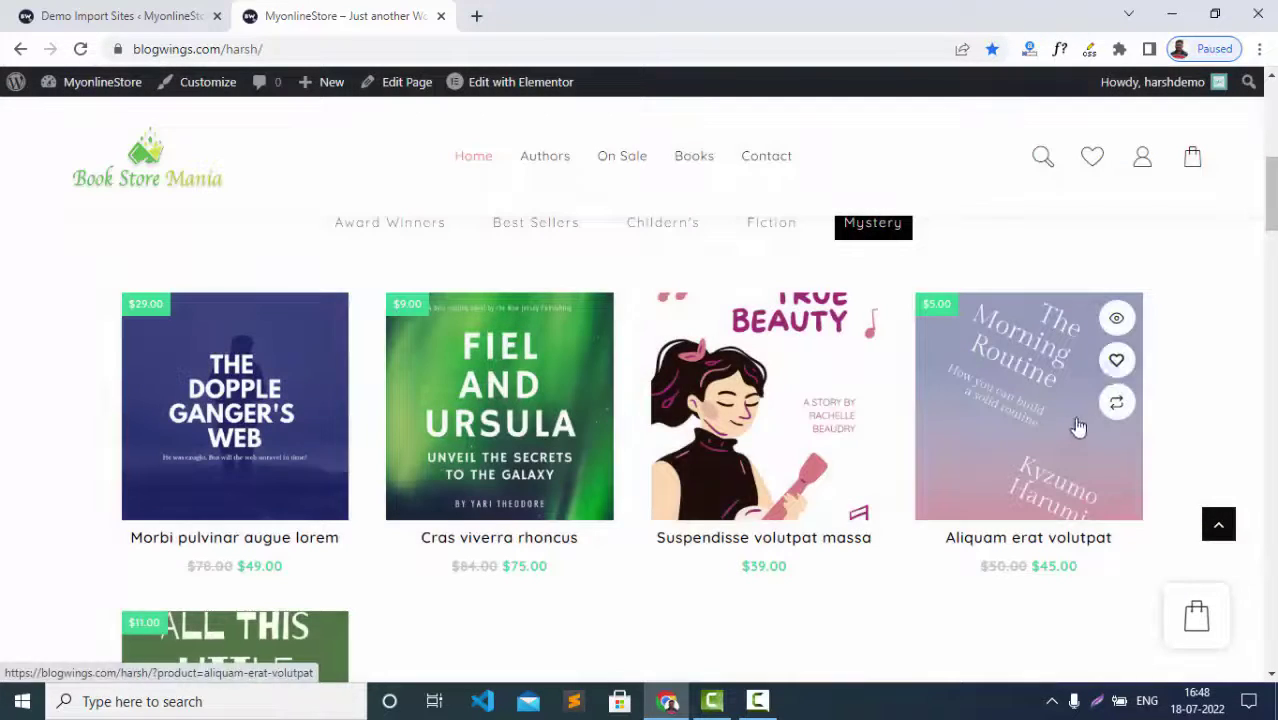
pyautogui.click(1116, 318)
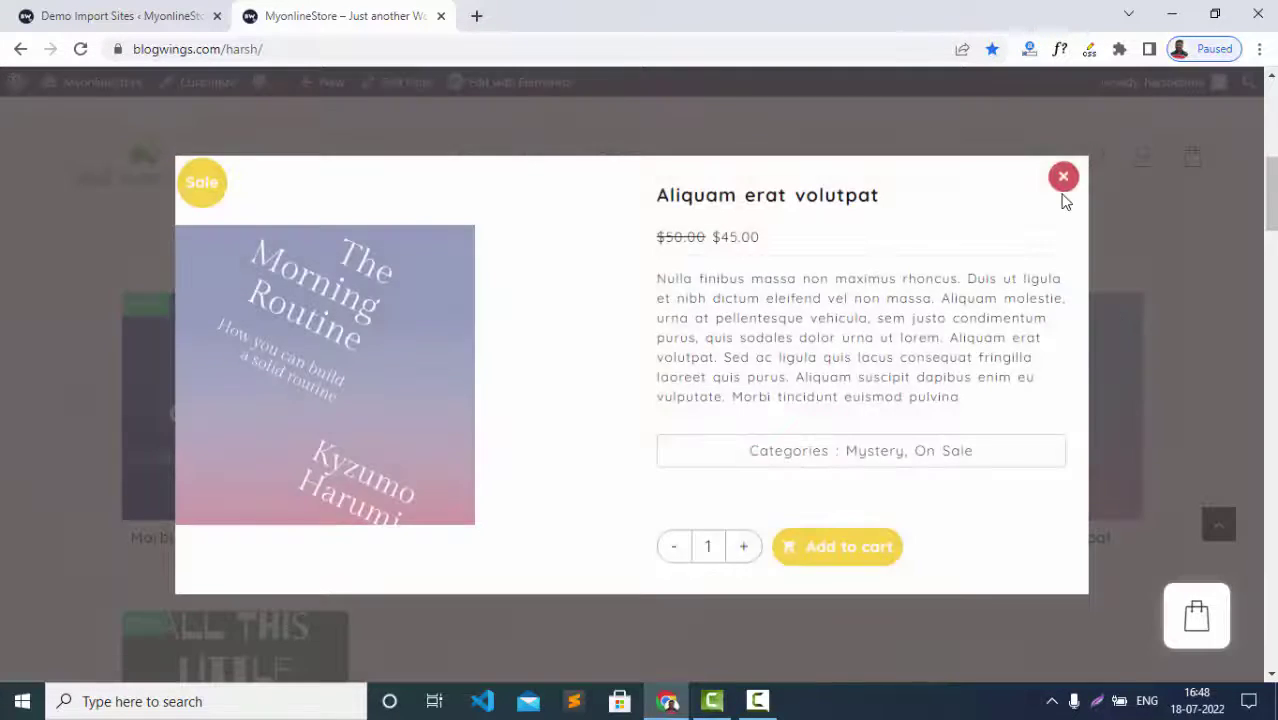
pyautogui.click(1063, 180)
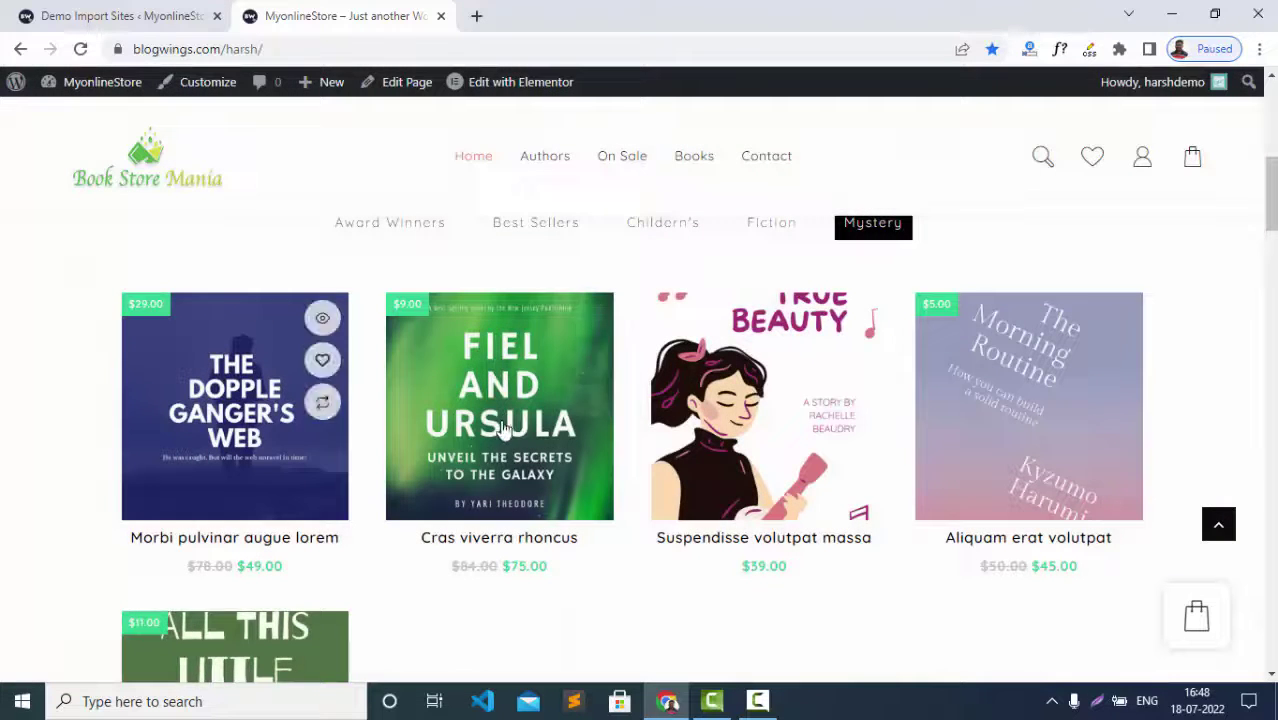
# Open the Cras viverra rhoncus product page and review its price, description, quantity and sharing options
pyautogui.click(508, 390)
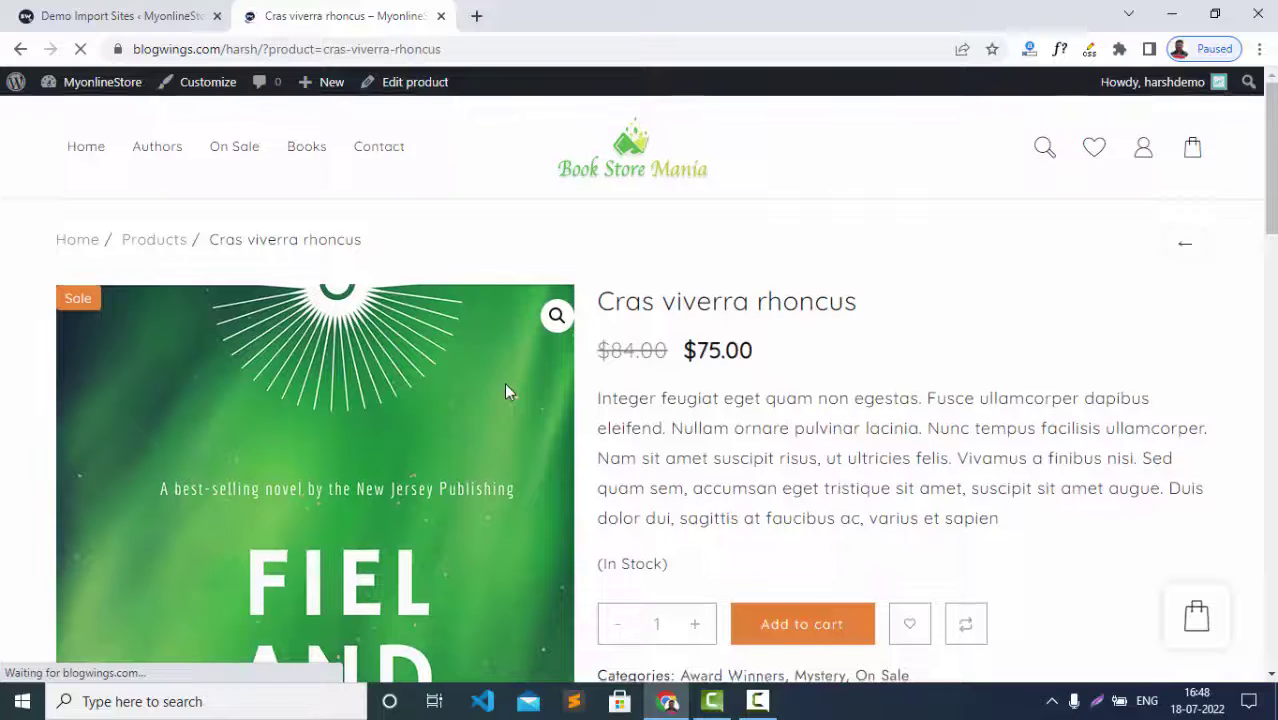
pyautogui.scroll(-2, 506, 391)
pyautogui.scroll(2, 506, 391)
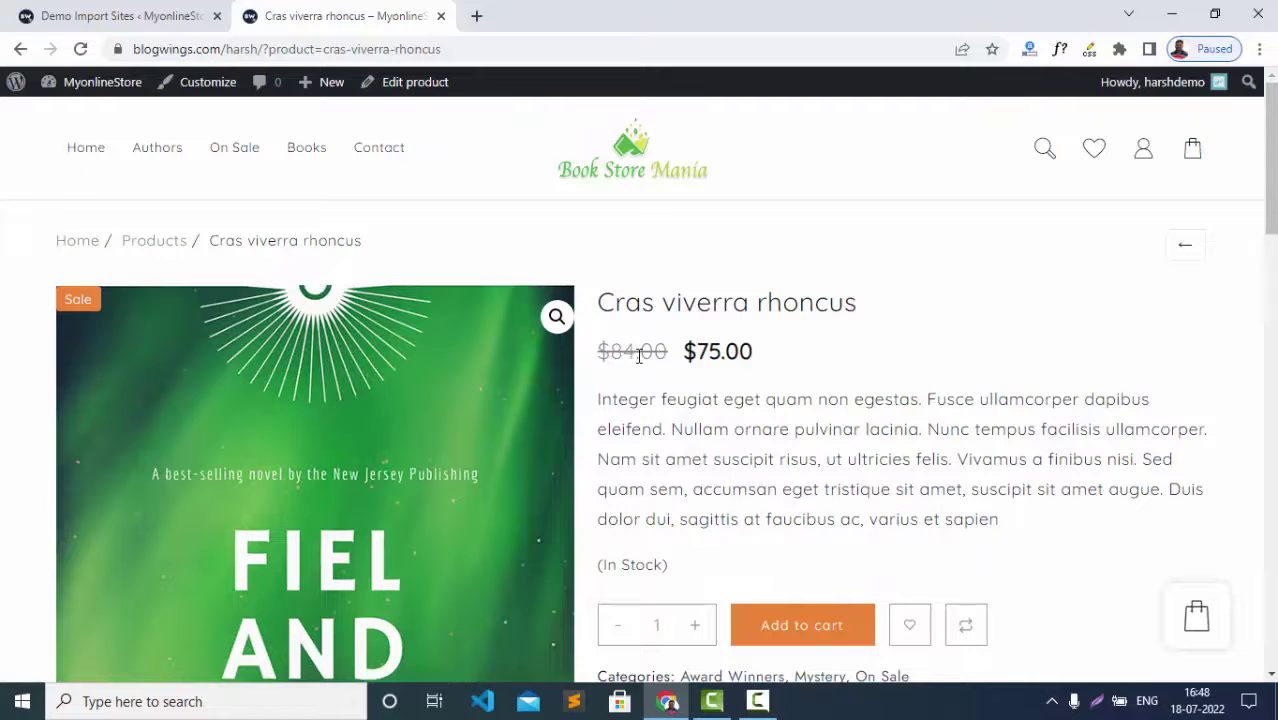
pyautogui.scroll(-2, 716, 450)
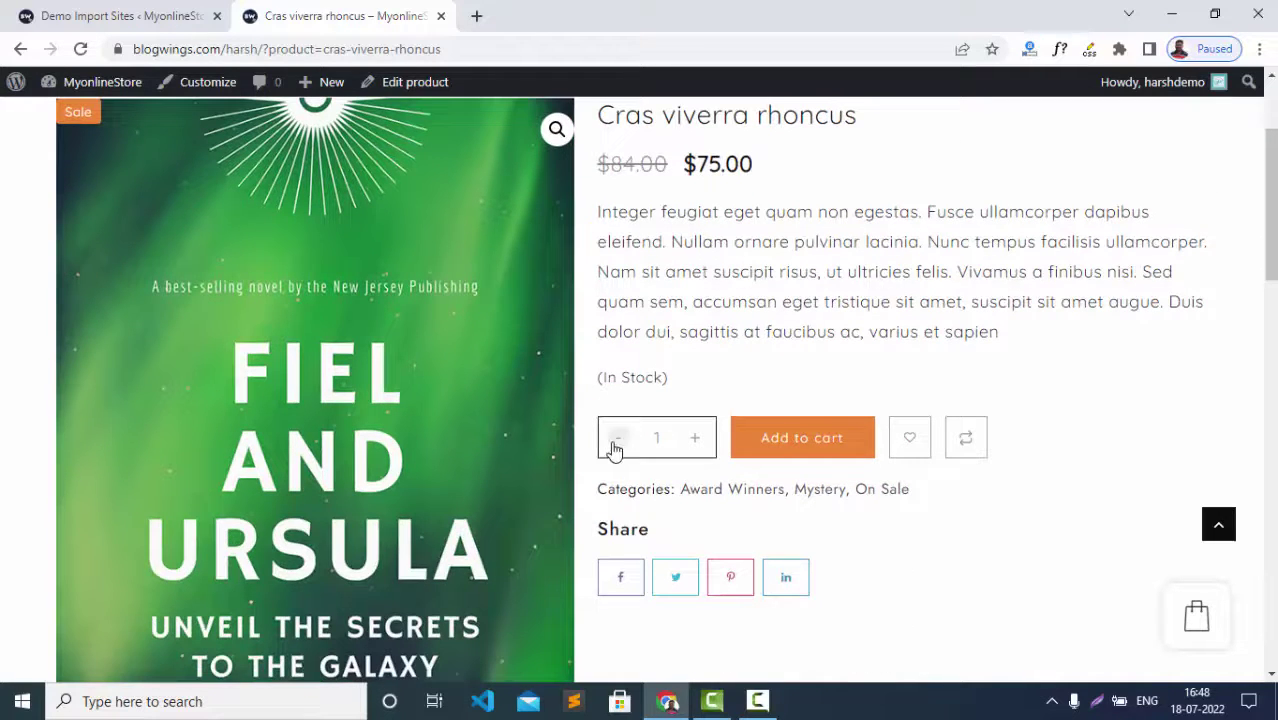
pyautogui.scroll(1, 616, 449)
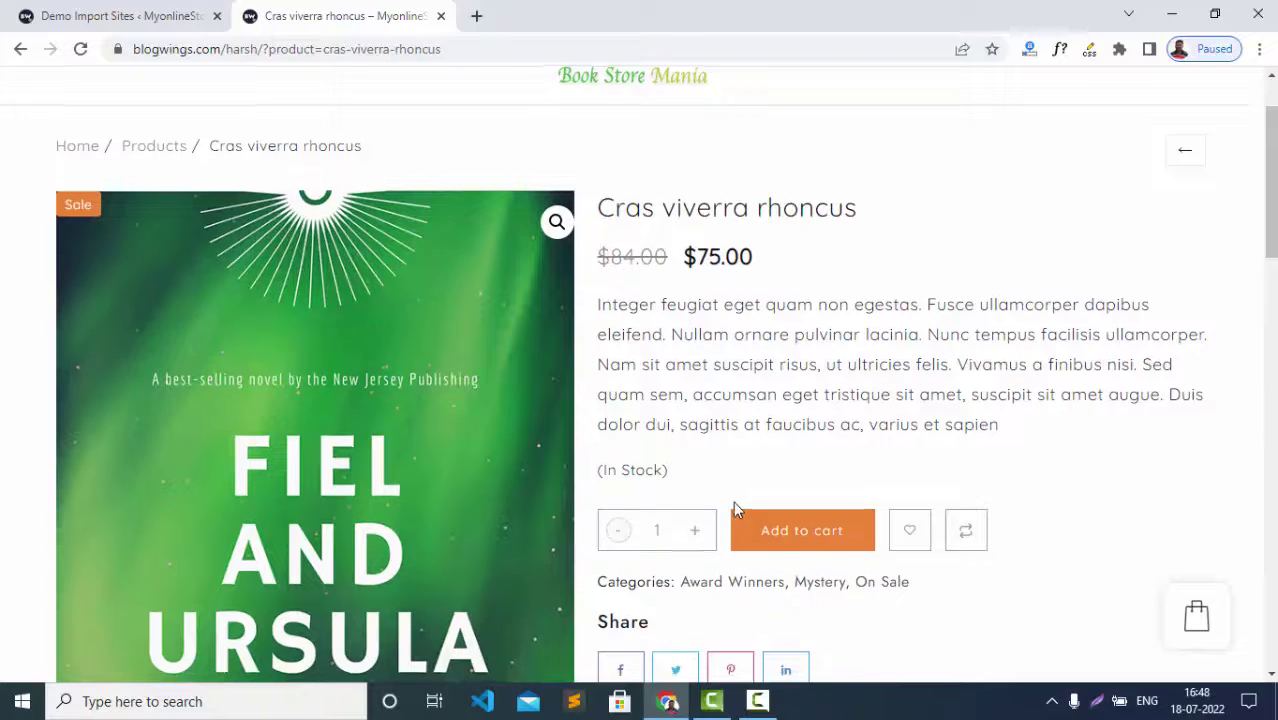
# View the product's Reviews section with its review form, and return to its Description
pyautogui.scroll(-5, 762, 450)
pyautogui.scroll(-2, 762, 452)
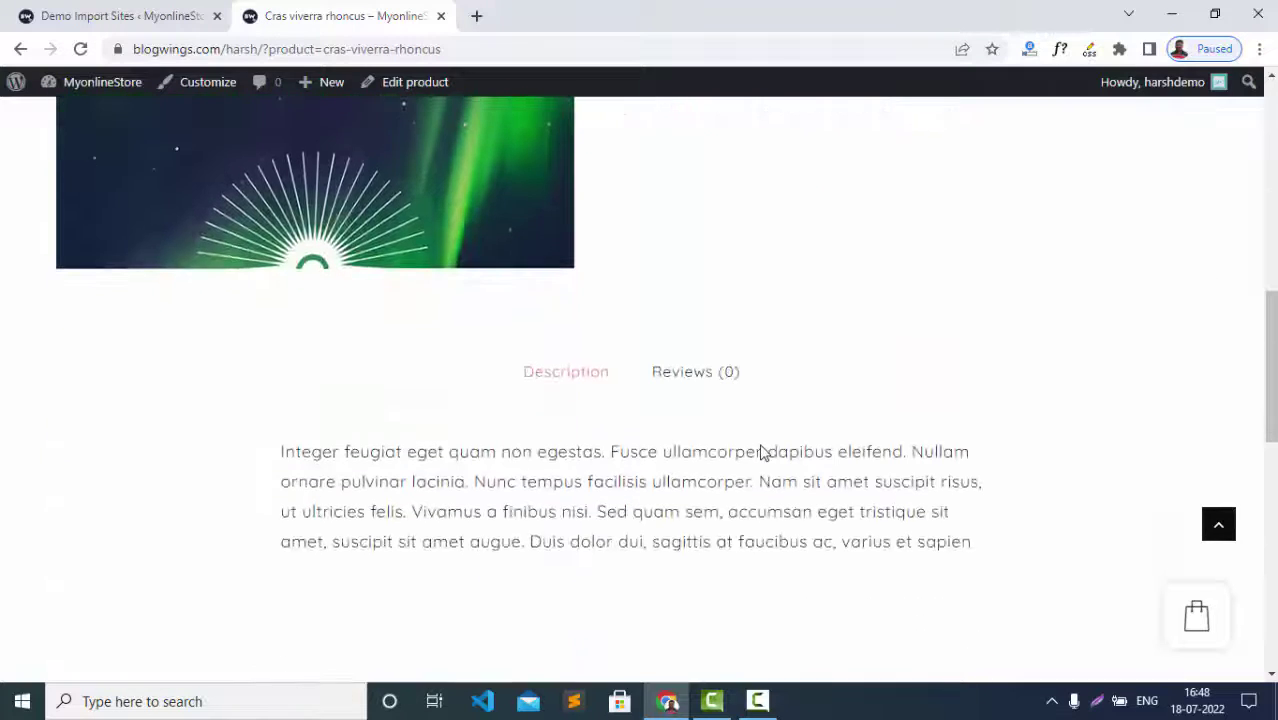
pyautogui.click(700, 372)
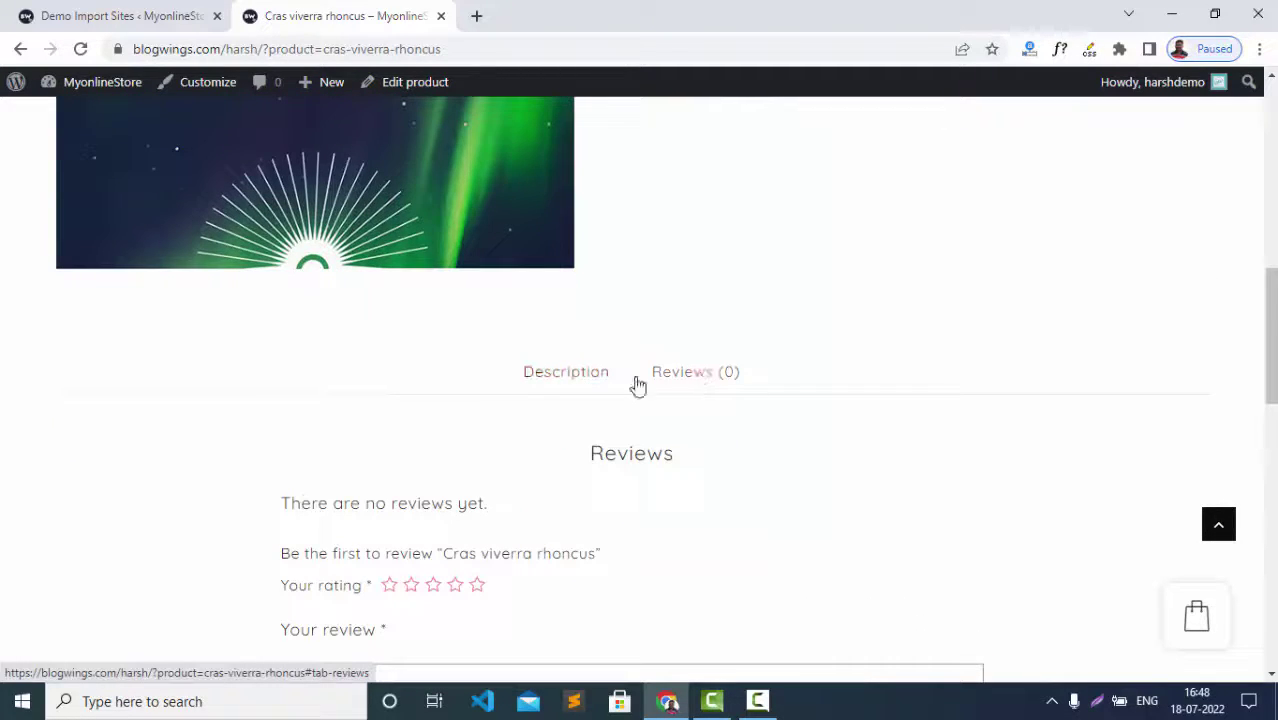
pyautogui.scroll(-5, 592, 422)
pyautogui.scroll(4, 593, 422)
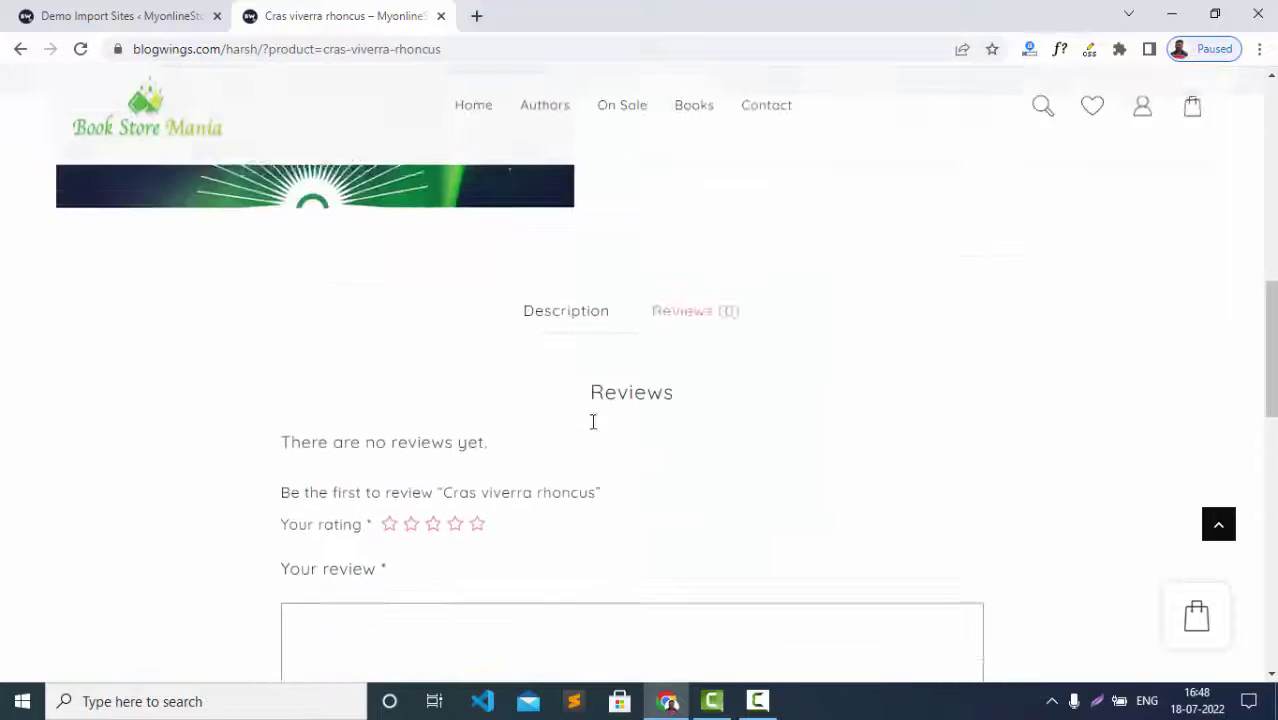
pyautogui.click(580, 381)
# Review the related products and the footer of the Cras viverra rhoncus page
pyautogui.scroll(-8, 567, 455)
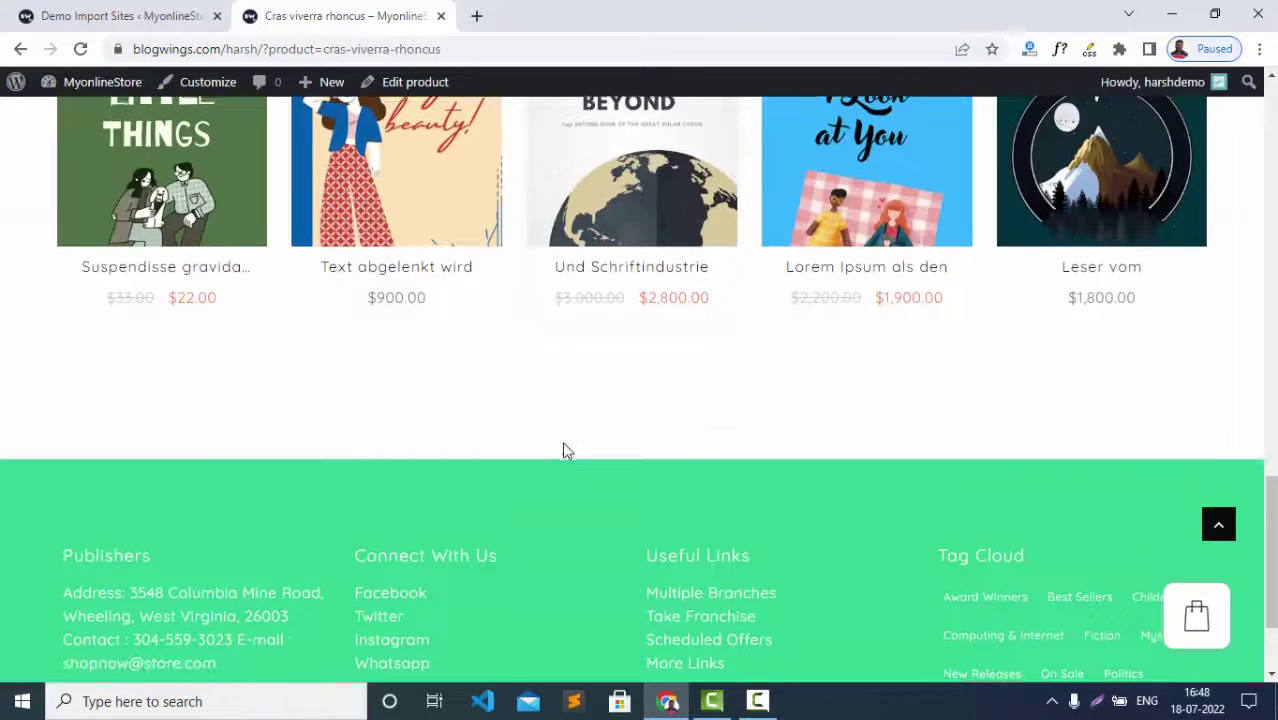
pyautogui.scroll(-2, 564, 449)
pyautogui.scroll(4, 564, 440)
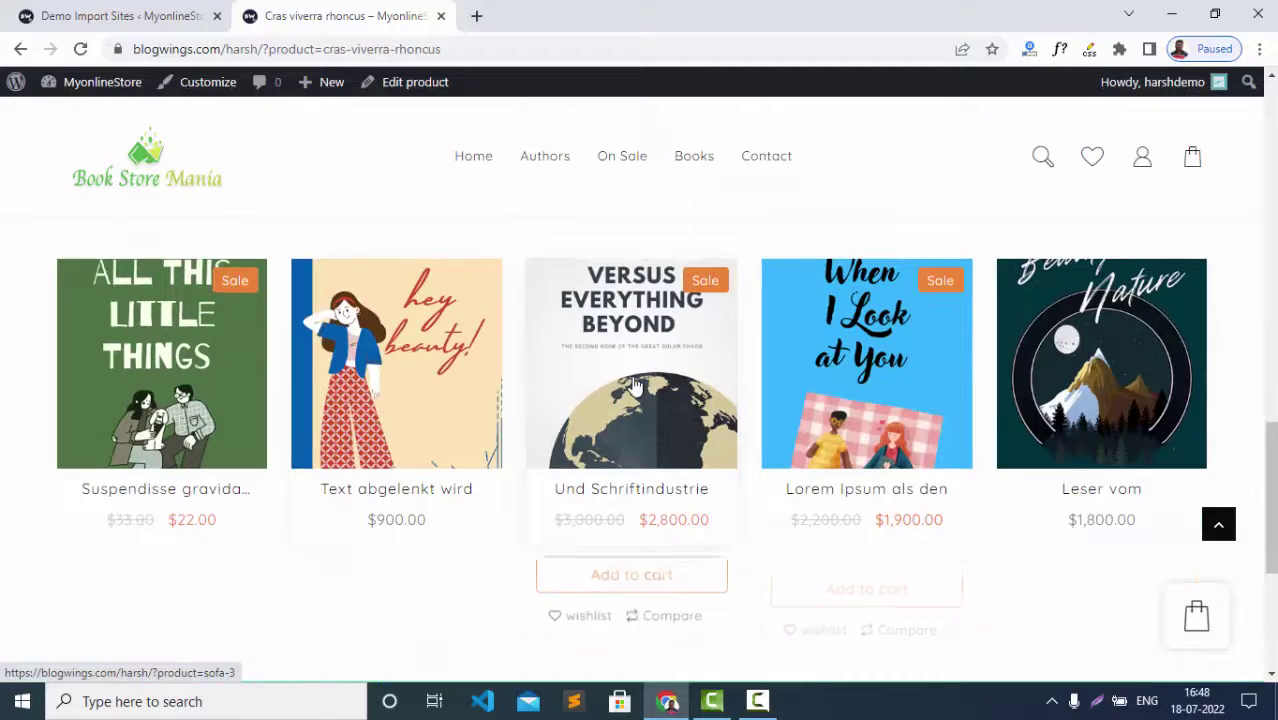
pyautogui.scroll(8, 253, 438)
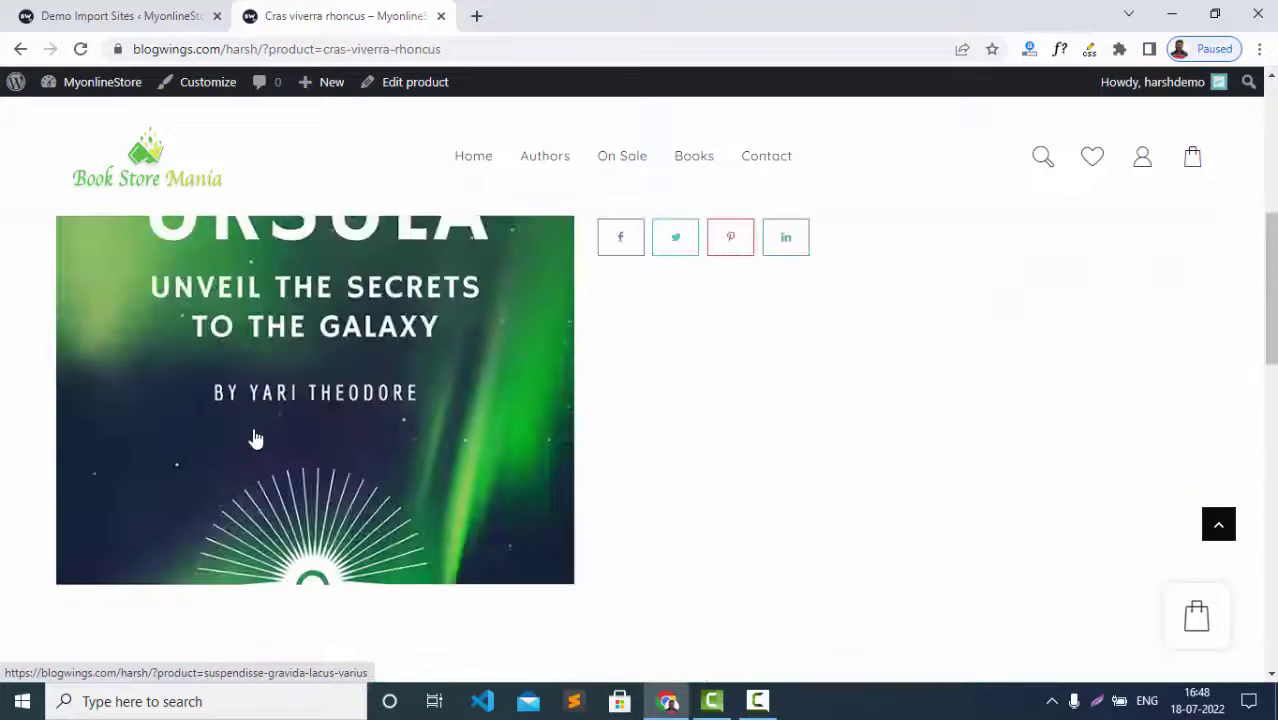
# Enlarge the product's cover image, try its zoom and full-screen views, and close the image viewer
pyautogui.scroll(4, 255, 438)
pyautogui.click(253, 430)
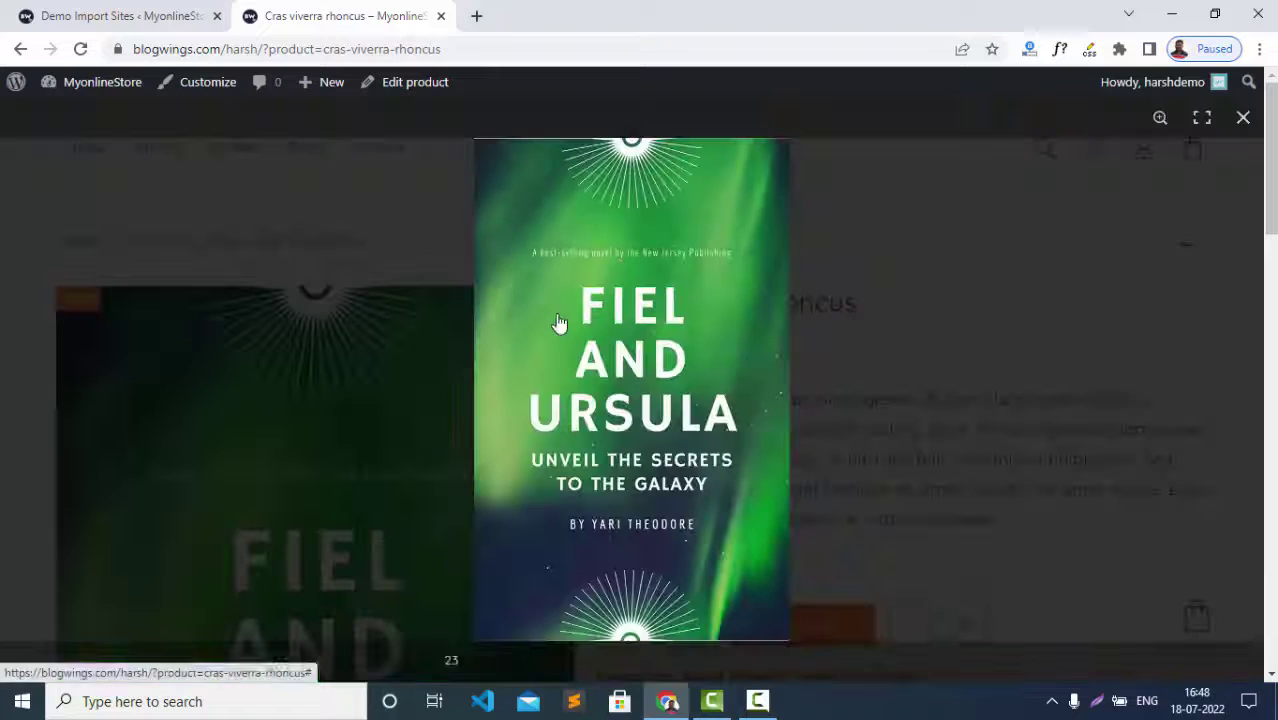
pyautogui.click(1161, 121)
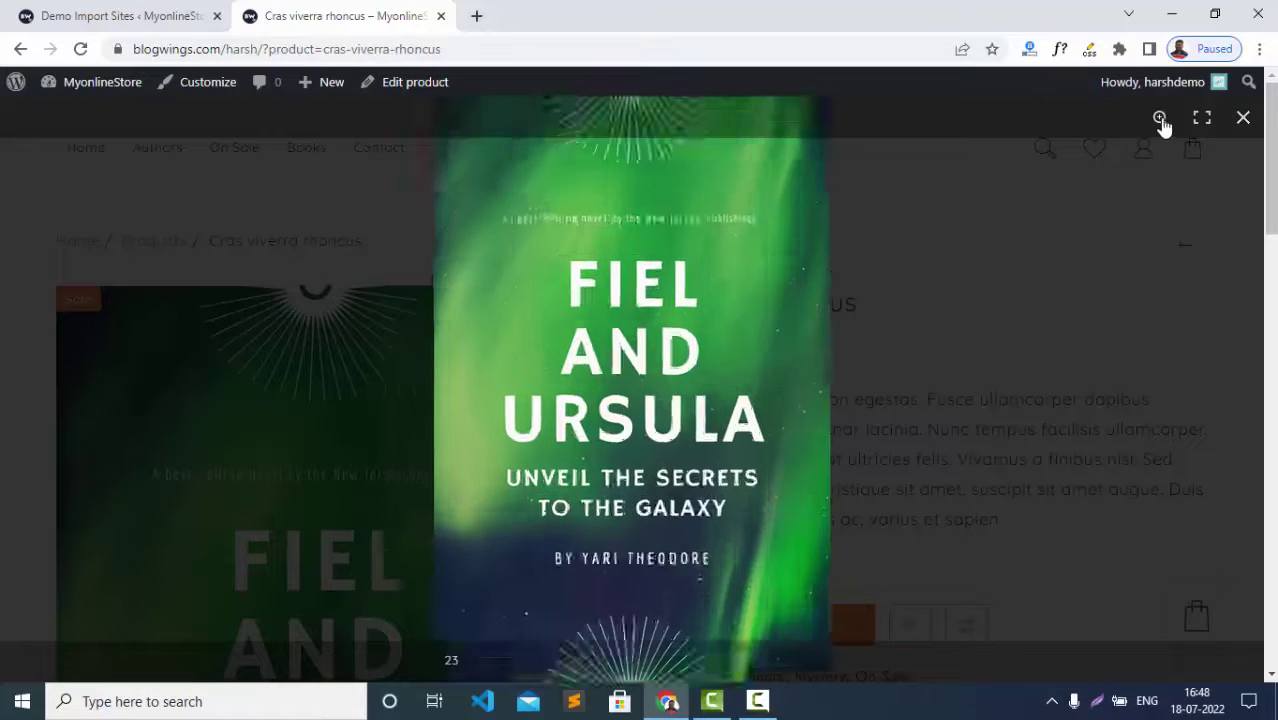
pyautogui.click(1161, 121)
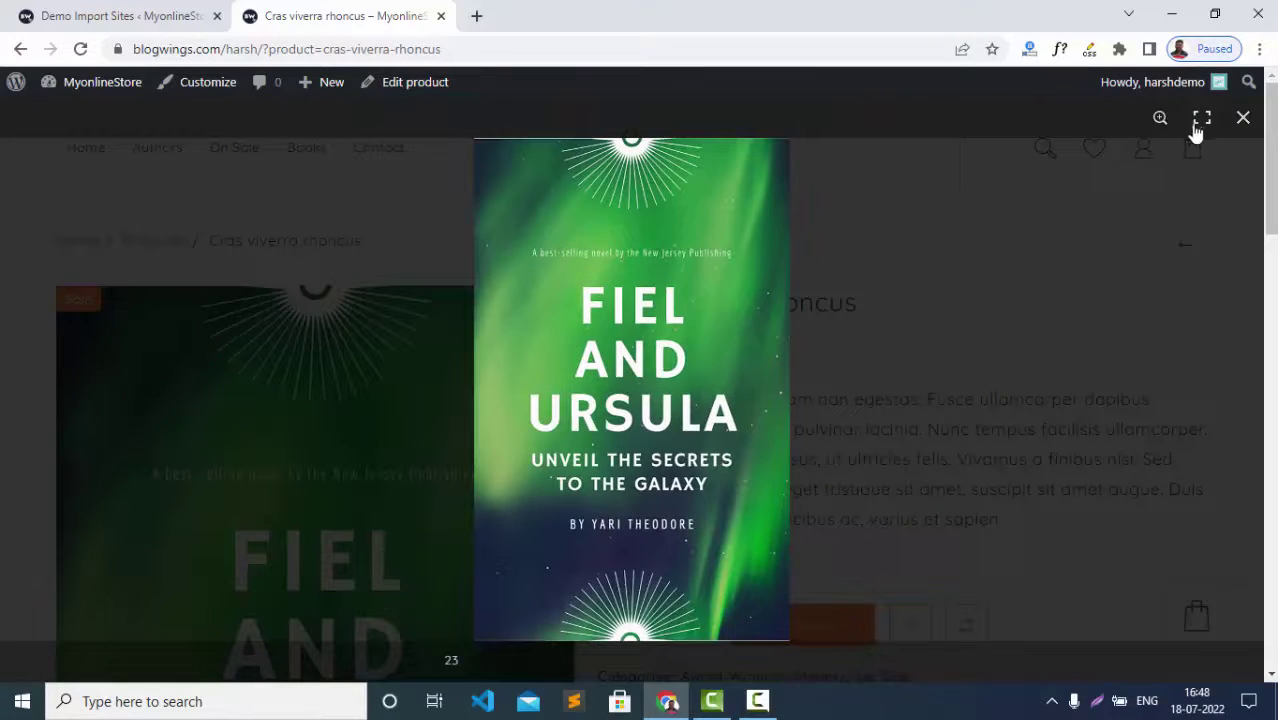
pyautogui.click(1201, 119)
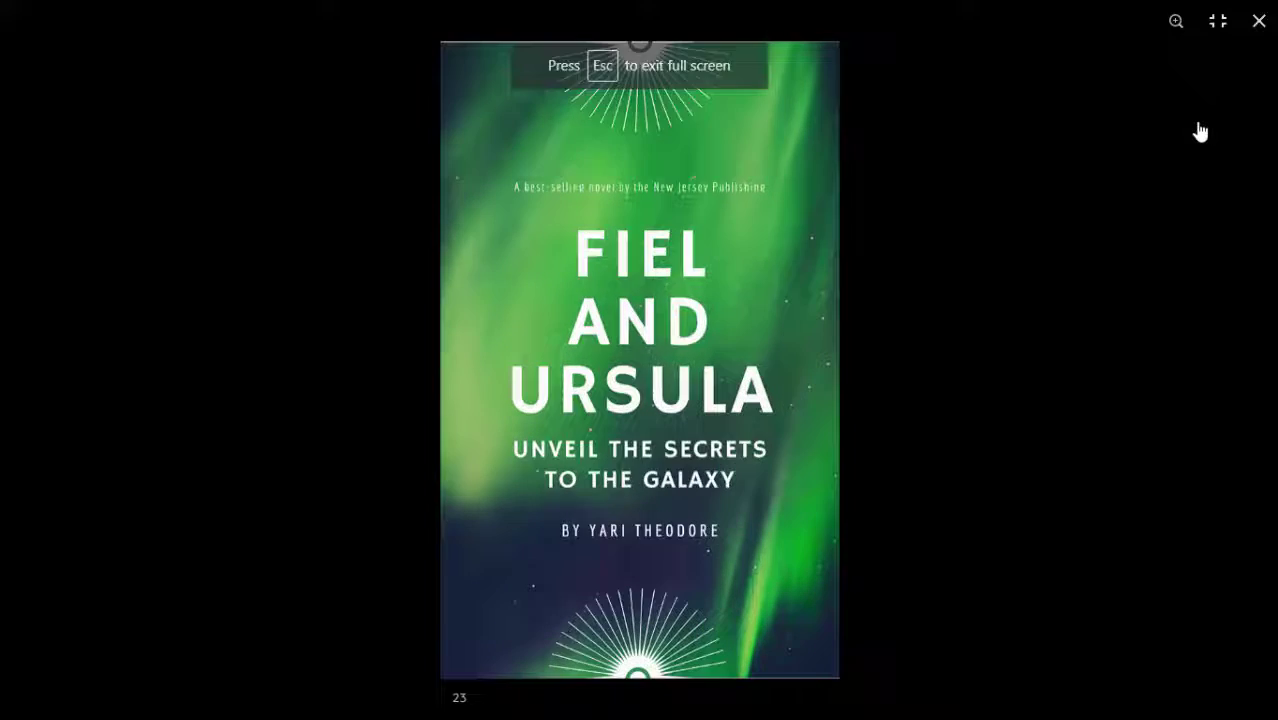
pyautogui.click(1178, 21)
pyautogui.click(1178, 21)
pyautogui.click(1218, 21)
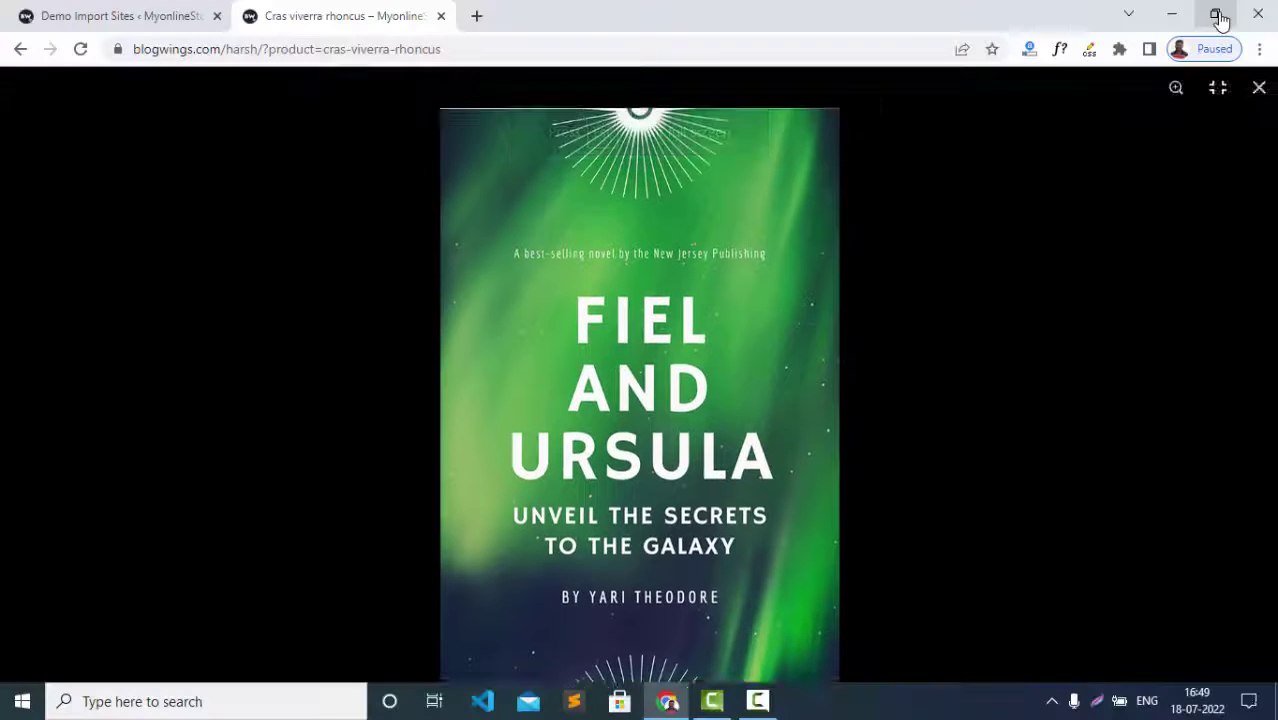
pyautogui.click(1247, 124)
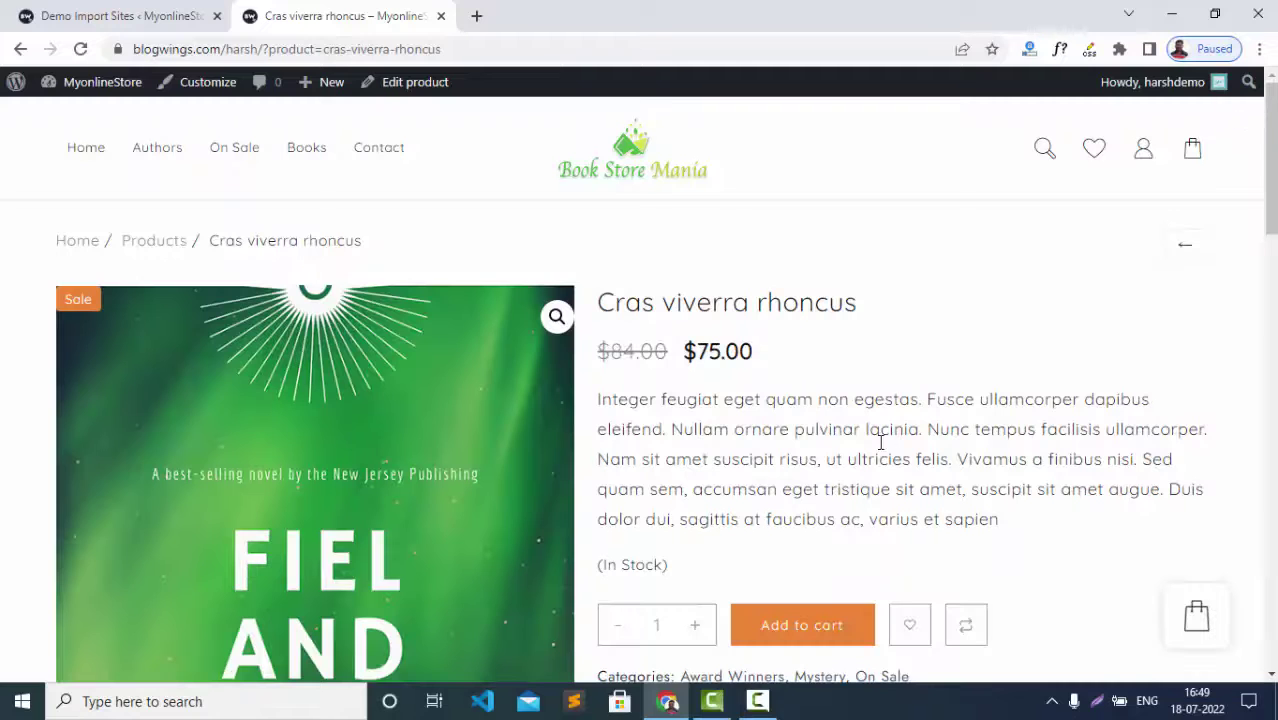
# Set the quantity of Cras viverra rhoncus to 2 and add the product to the wishlist and the comparison
pyautogui.scroll(-2, 881, 441)
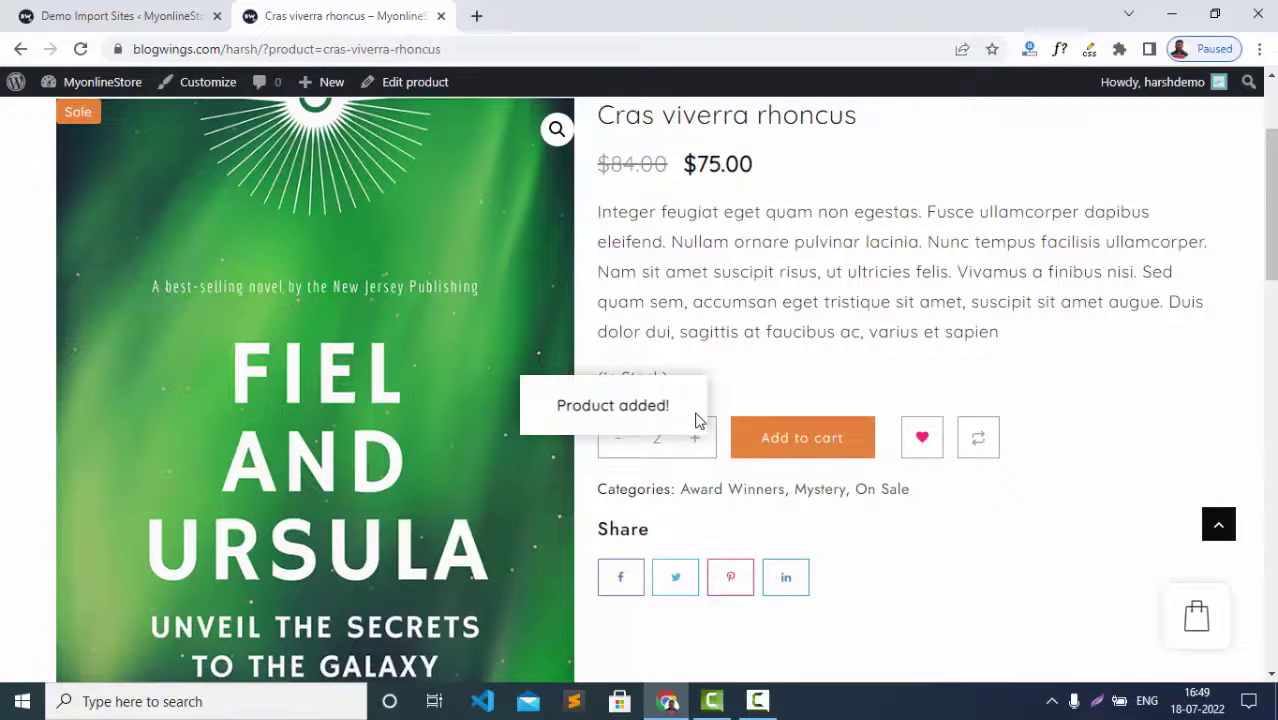
pyautogui.click(980, 440)
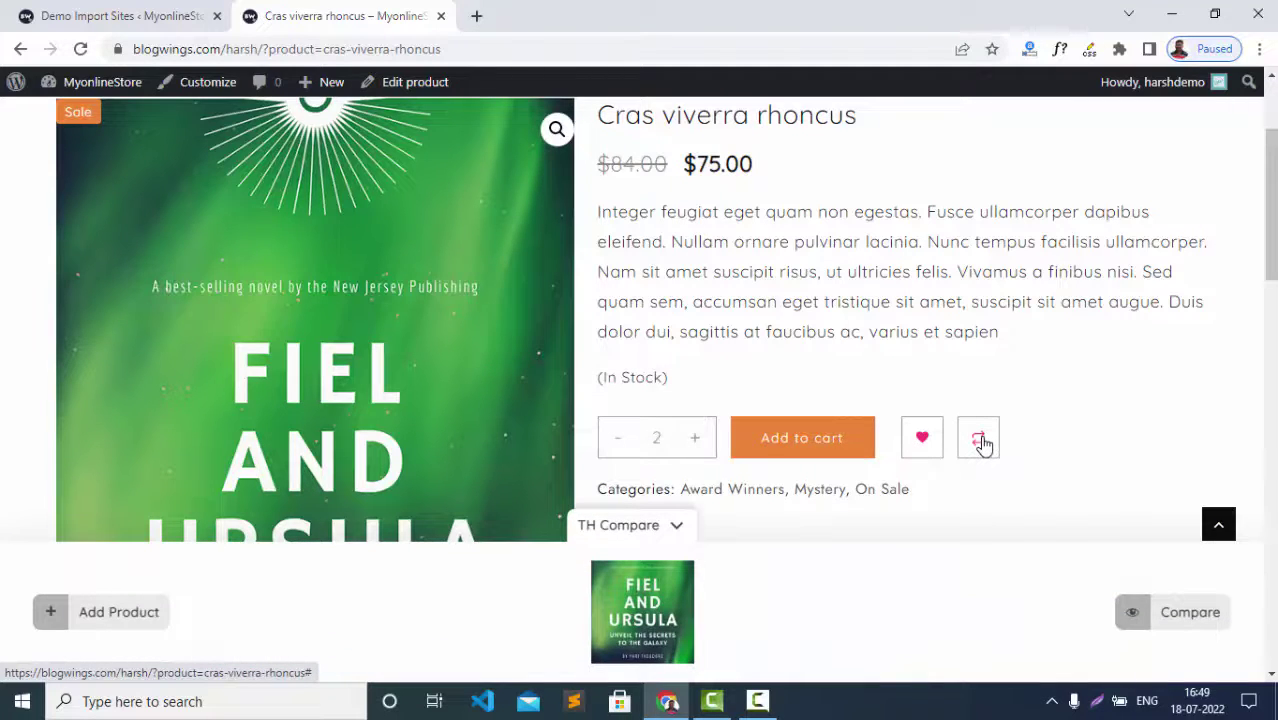
# Open the product comparison table, review the rows for Cras viverra rhoncus, and close the table
pyautogui.moveTo(637, 617)
pyautogui.click(1143, 627)
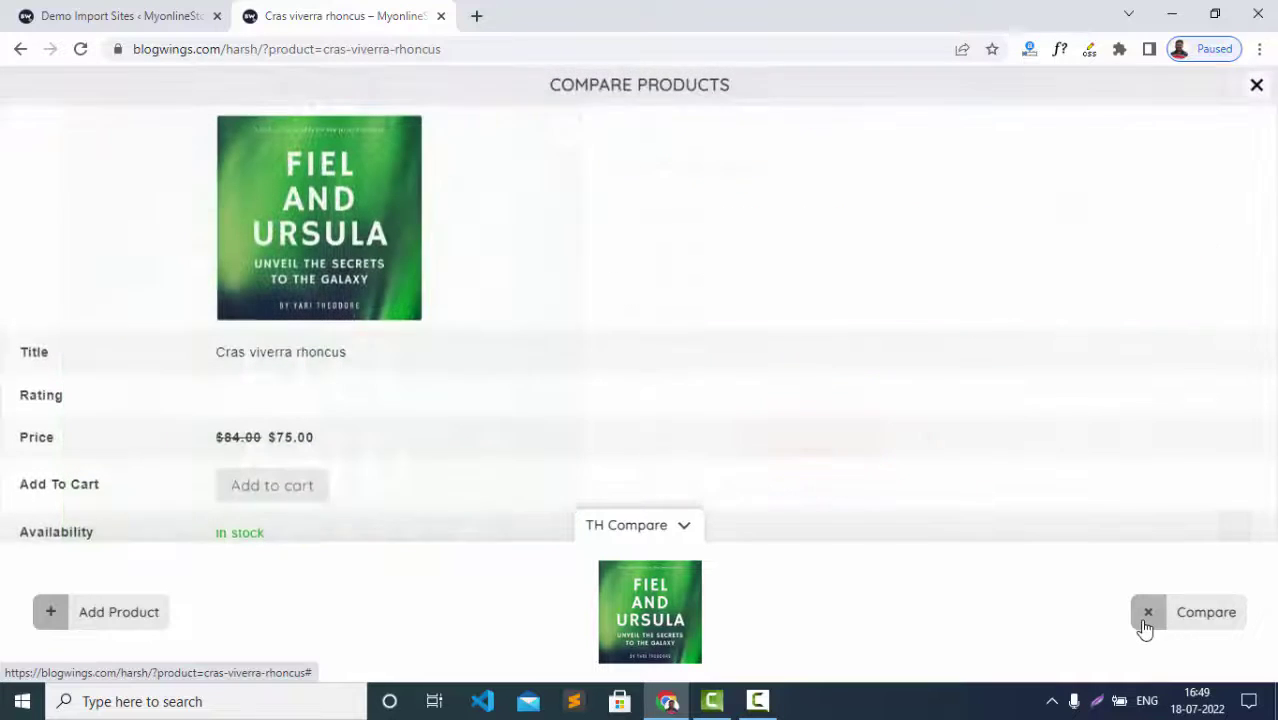
pyautogui.click(689, 530)
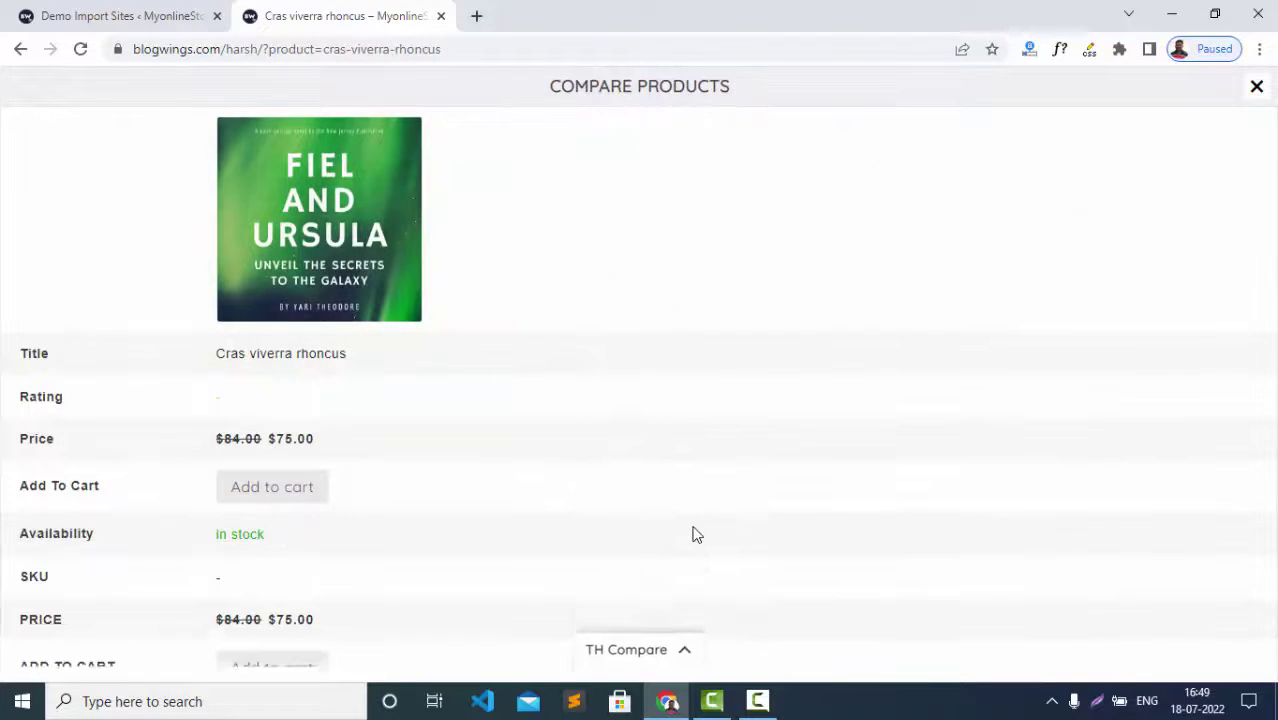
pyautogui.scroll(-1, 885, 372)
pyautogui.scroll(-1, 891, 400)
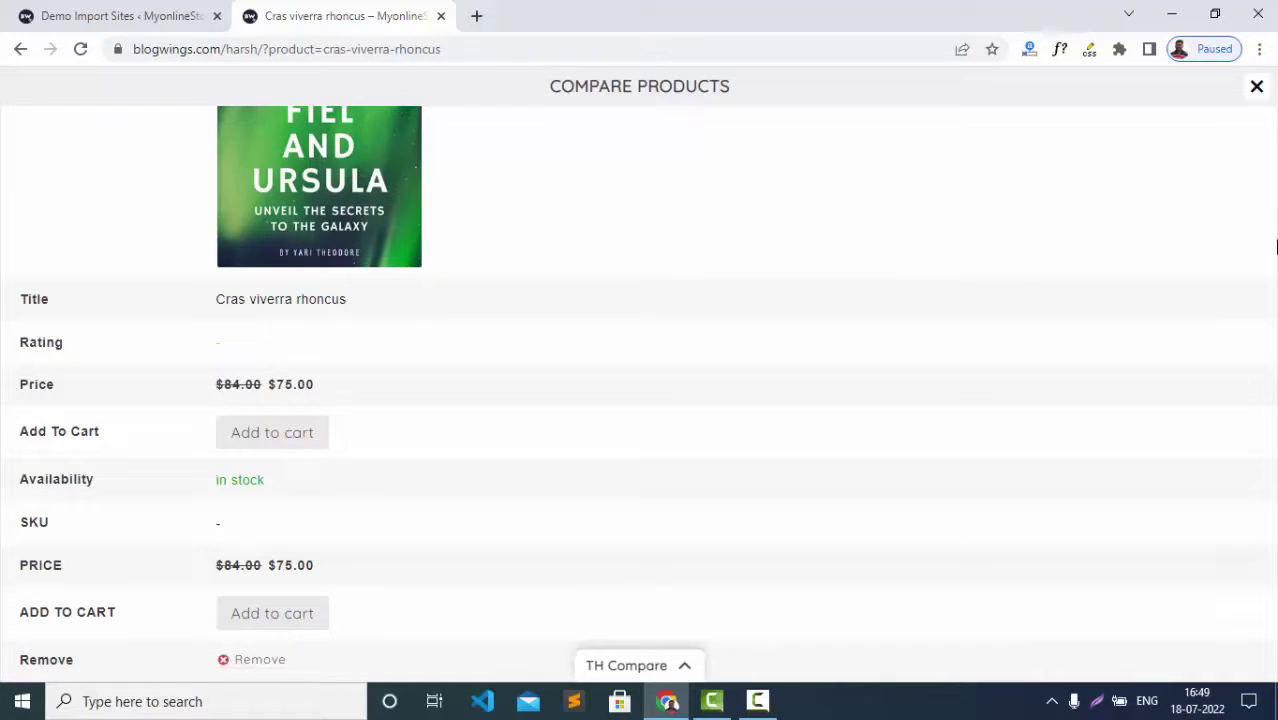
pyautogui.click(1257, 89)
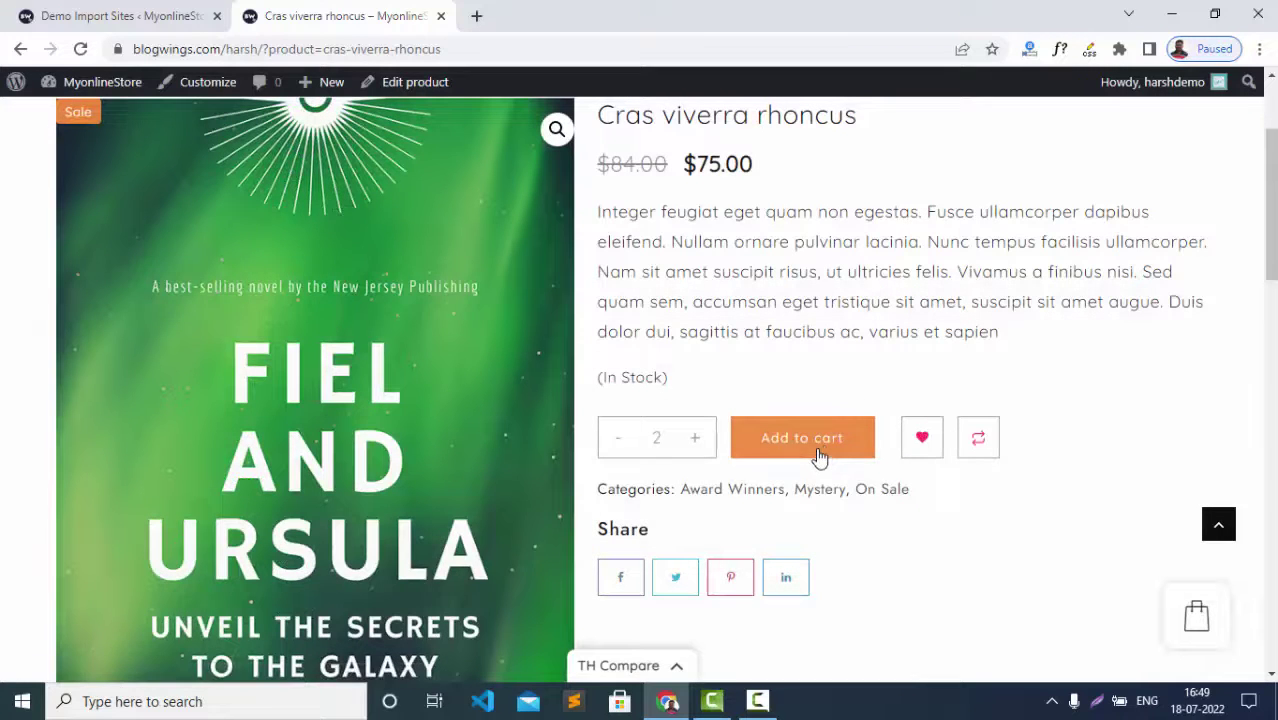
# Search for "book" among the products to compare and add Suspendisse dictum nibh quis neque to the comparison
pyautogui.scroll(-2, 968, 437)
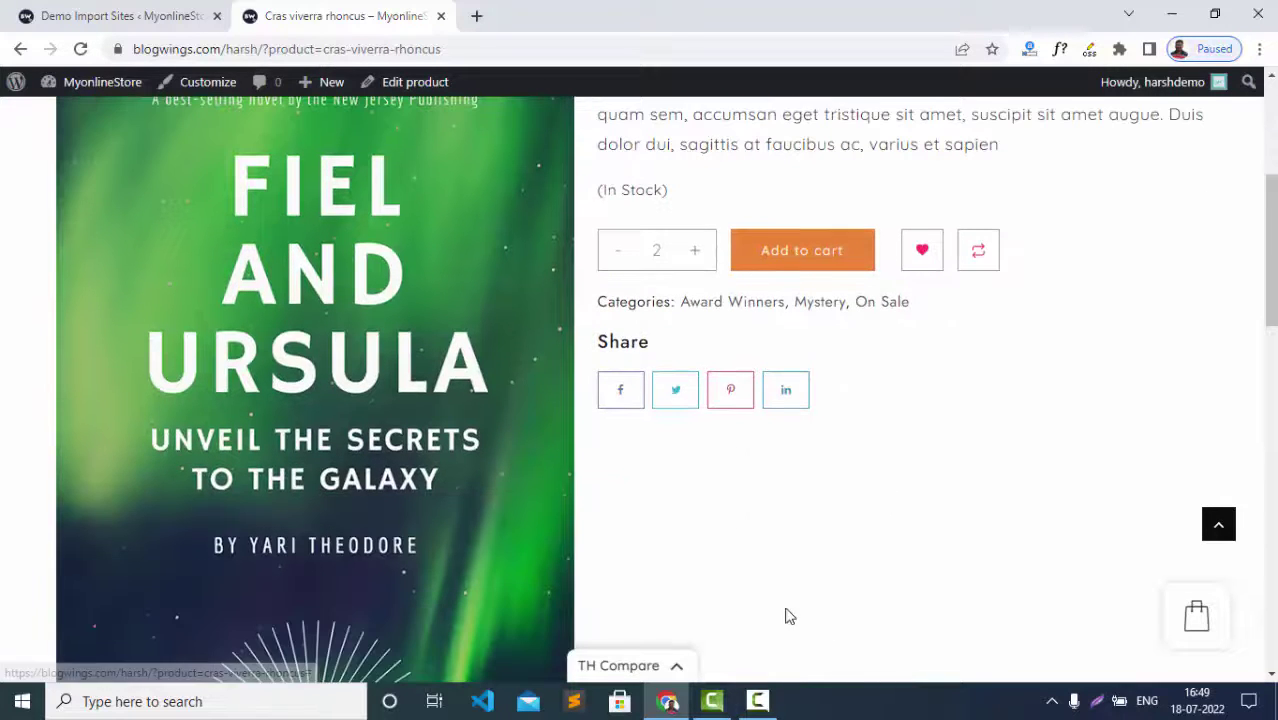
pyautogui.click(675, 668)
pyautogui.click(124, 626)
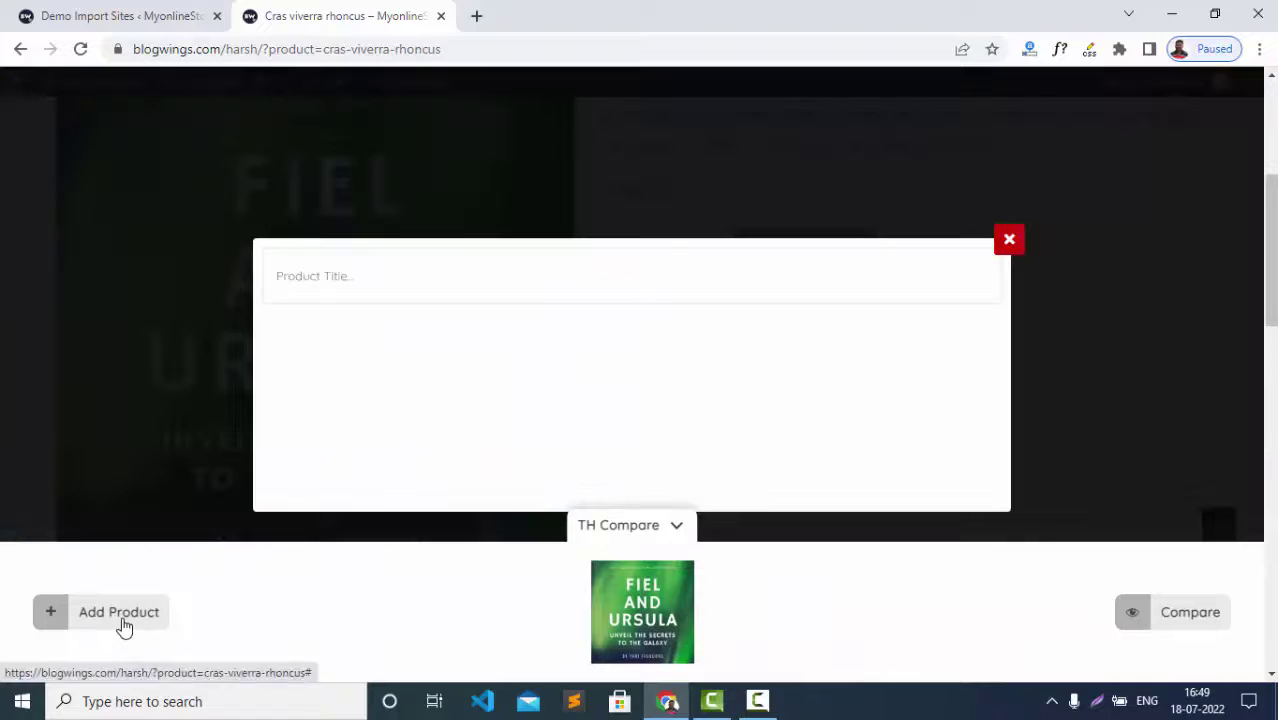
pyautogui.click(394, 281)
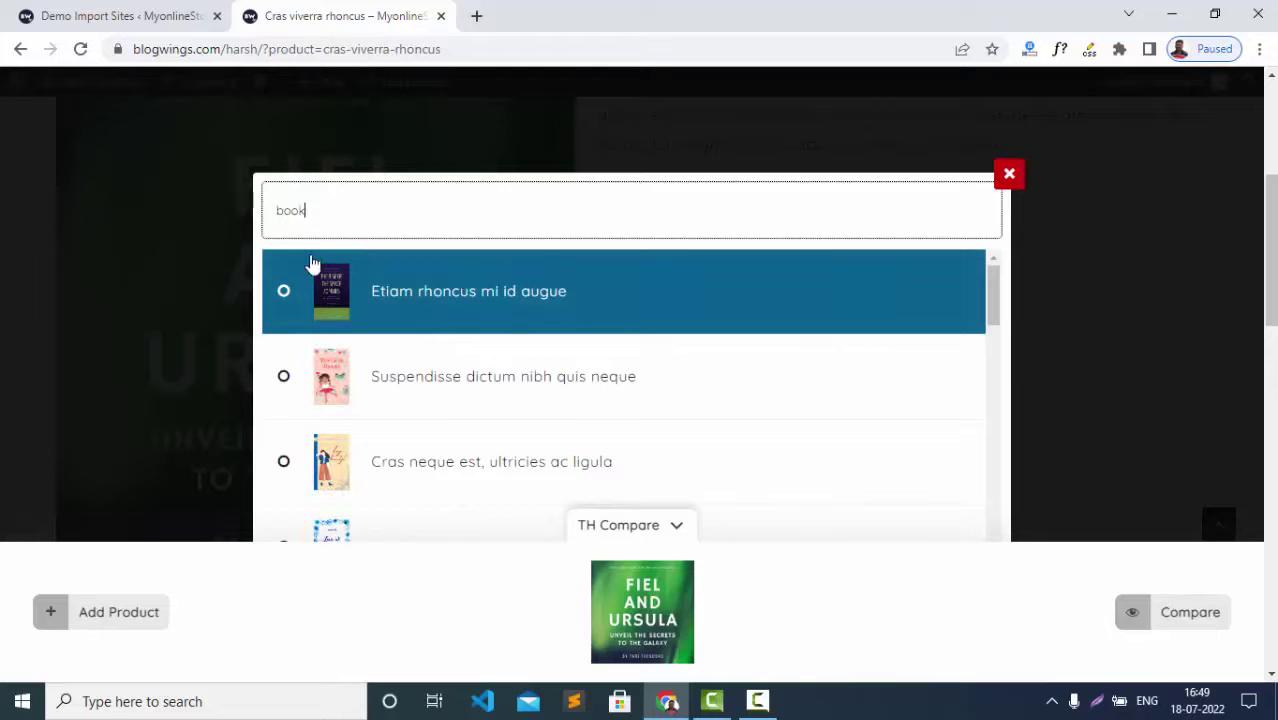
pyautogui.click(391, 379)
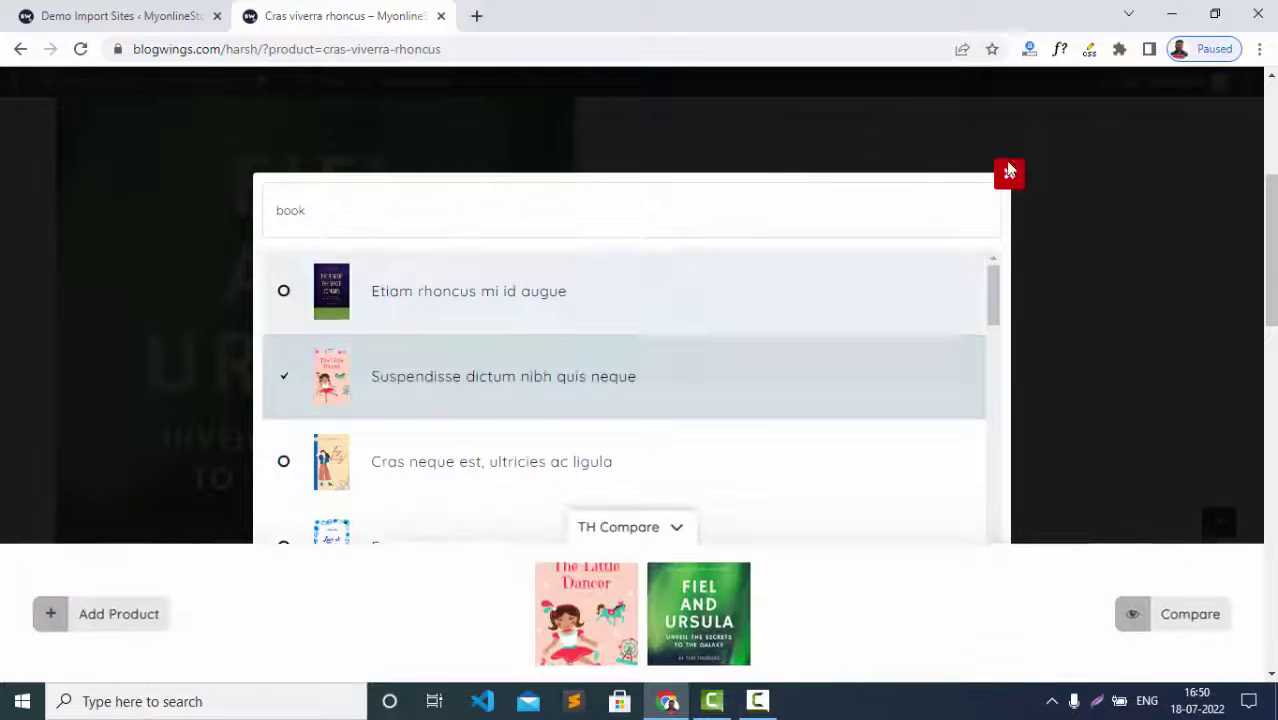
# Close the product search, compare Suspendisse dictum nibh quis neque with Cras viverra rhoncus in the comparison table, and close the table
pyautogui.click(1008, 172)
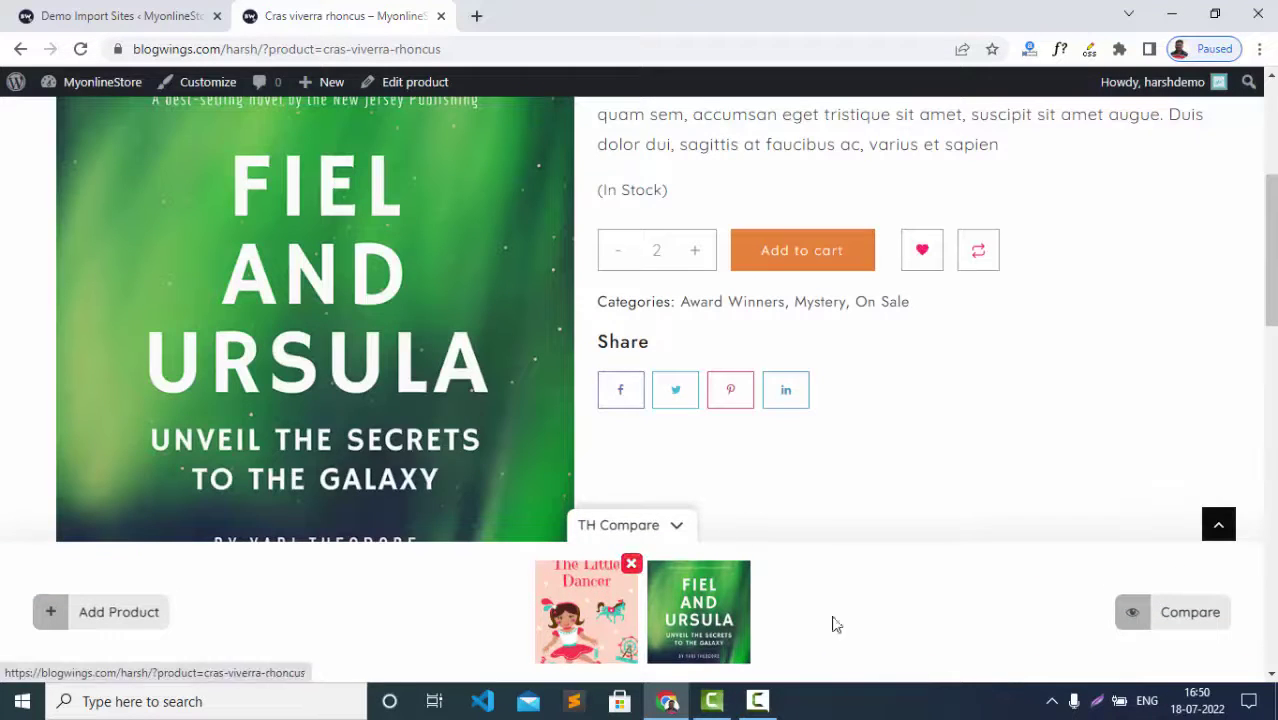
pyautogui.click(1162, 616)
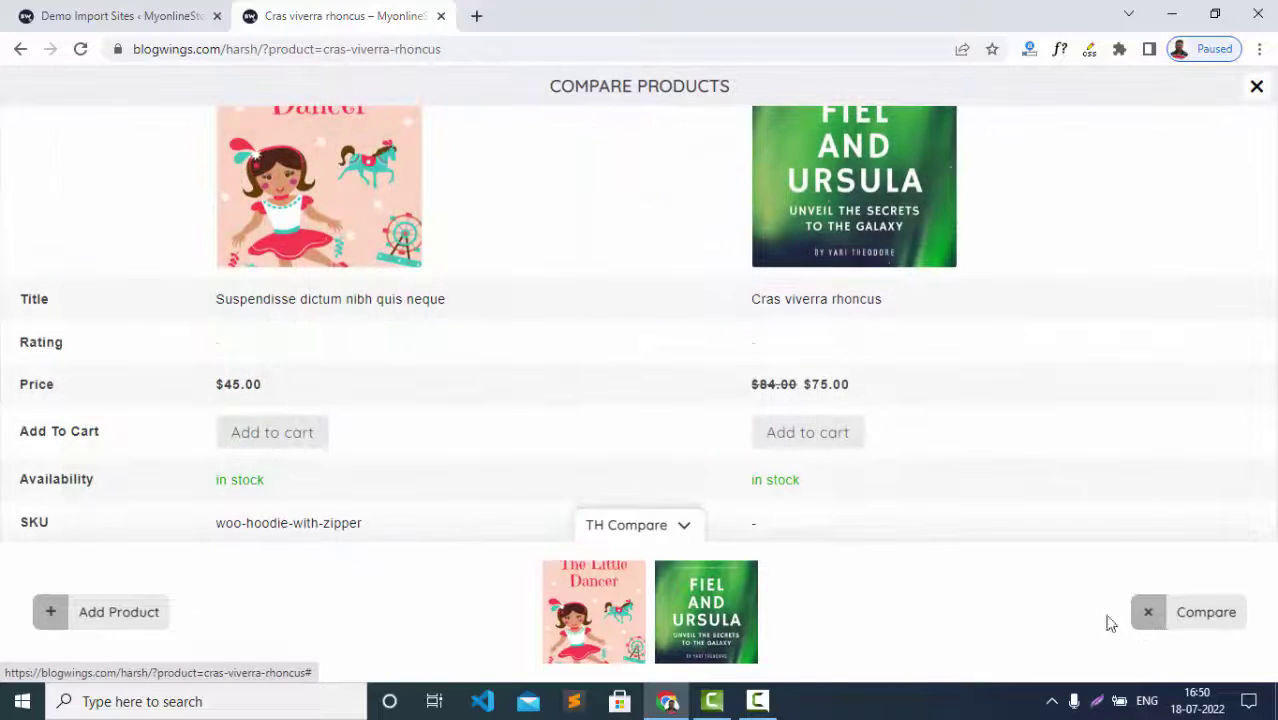
pyautogui.click(685, 531)
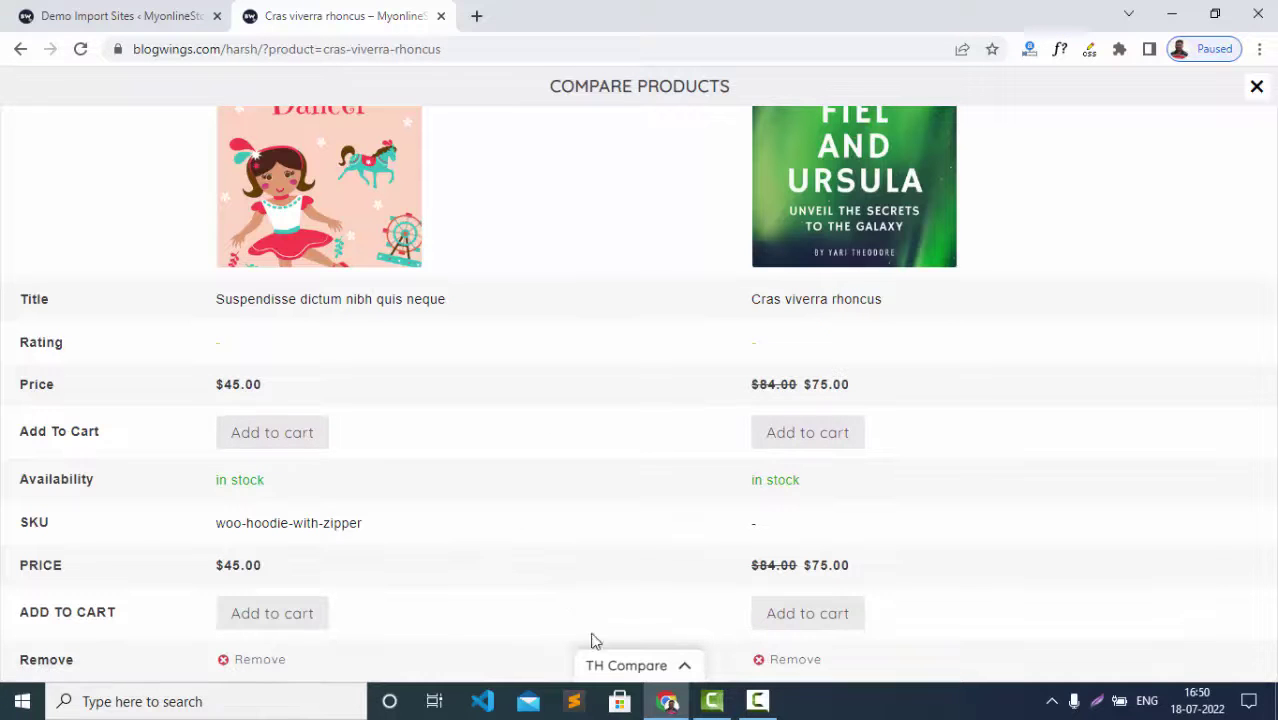
pyautogui.scroll(1, 645, 360)
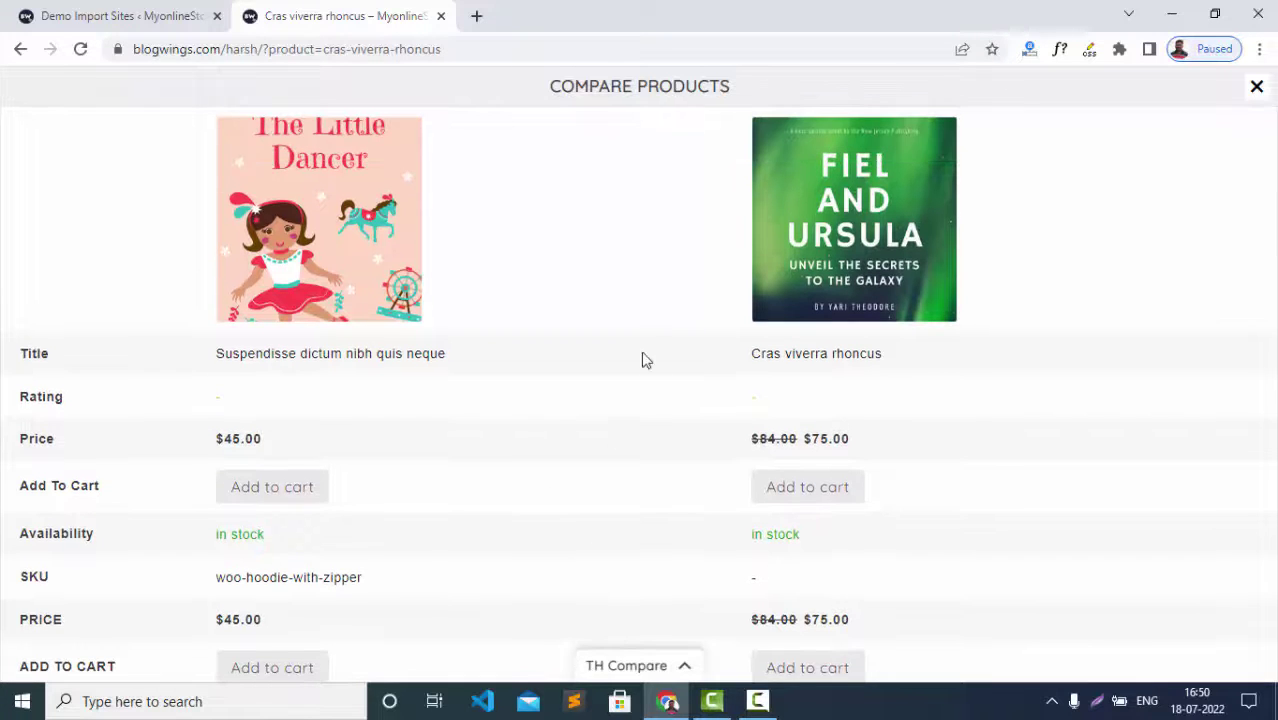
pyautogui.click(1257, 88)
# Add Cras viverra rhoncus to the cart with quantity 2 and view the cart
pyautogui.scroll(-2, 938, 420)
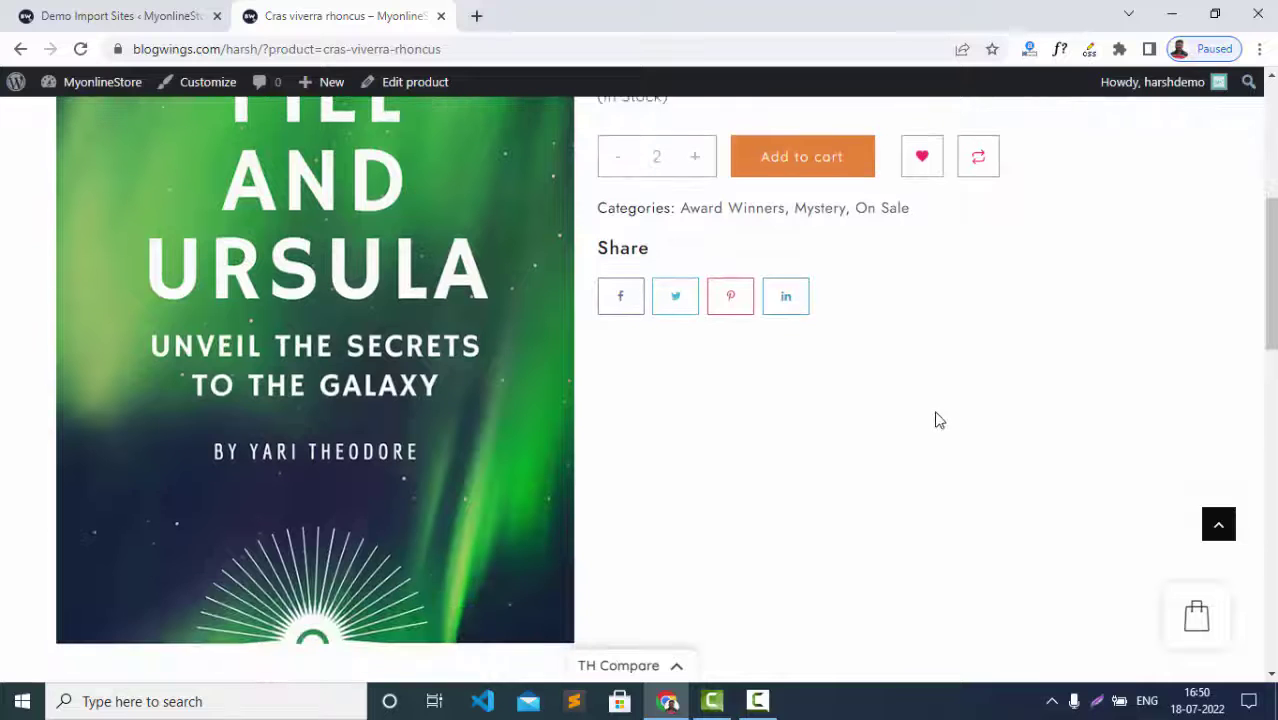
pyautogui.scroll(-2, 939, 420)
pyautogui.scroll(2, 939, 419)
pyautogui.scroll(2, 935, 416)
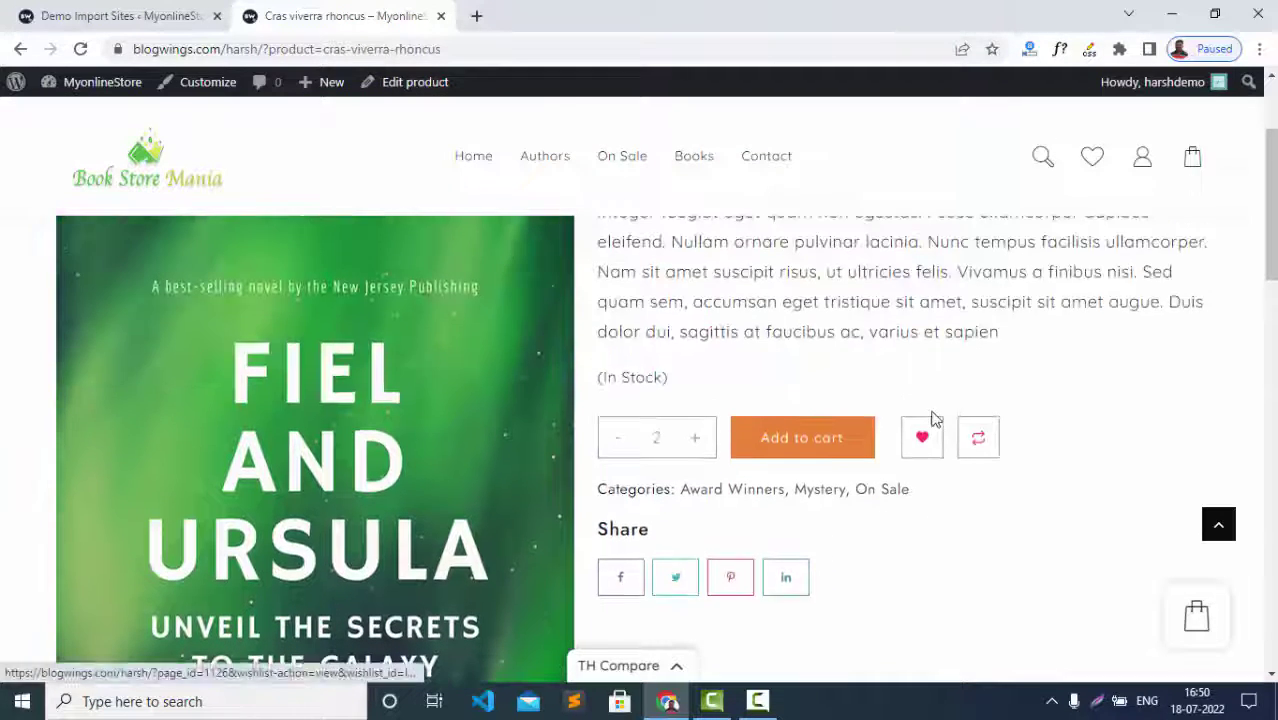
pyautogui.scroll(-1, 933, 416)
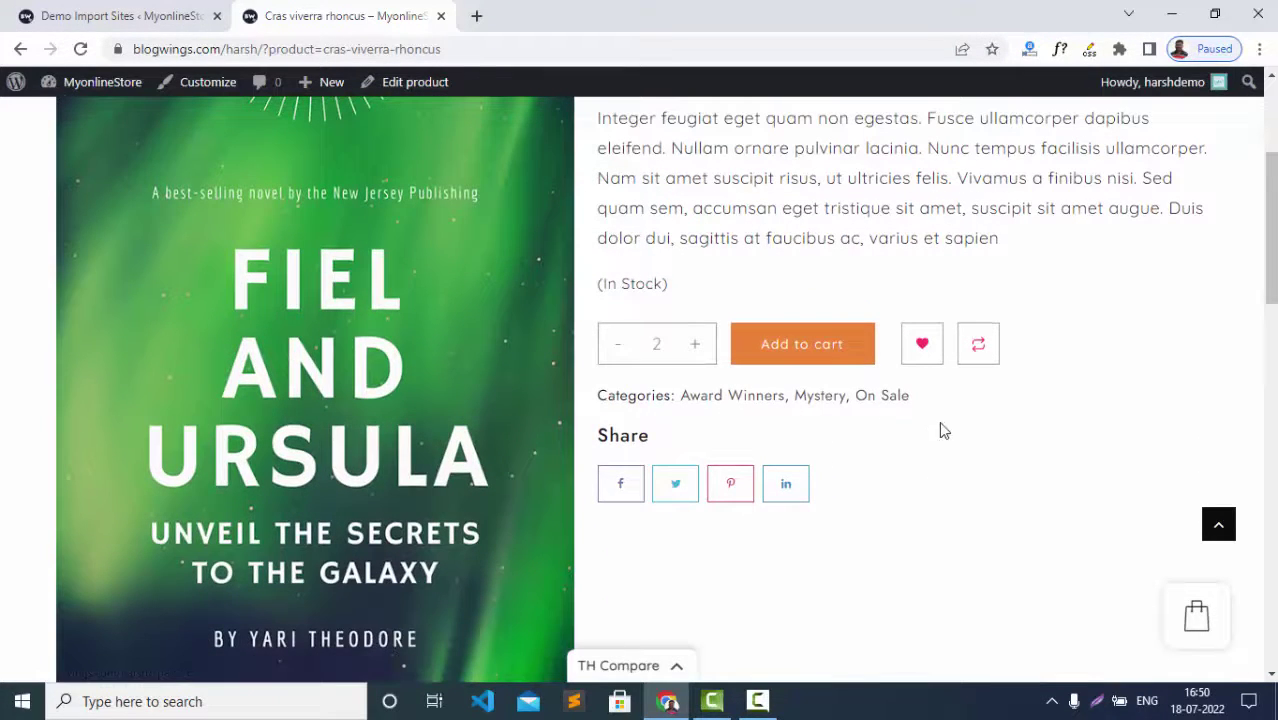
pyautogui.click(805, 346)
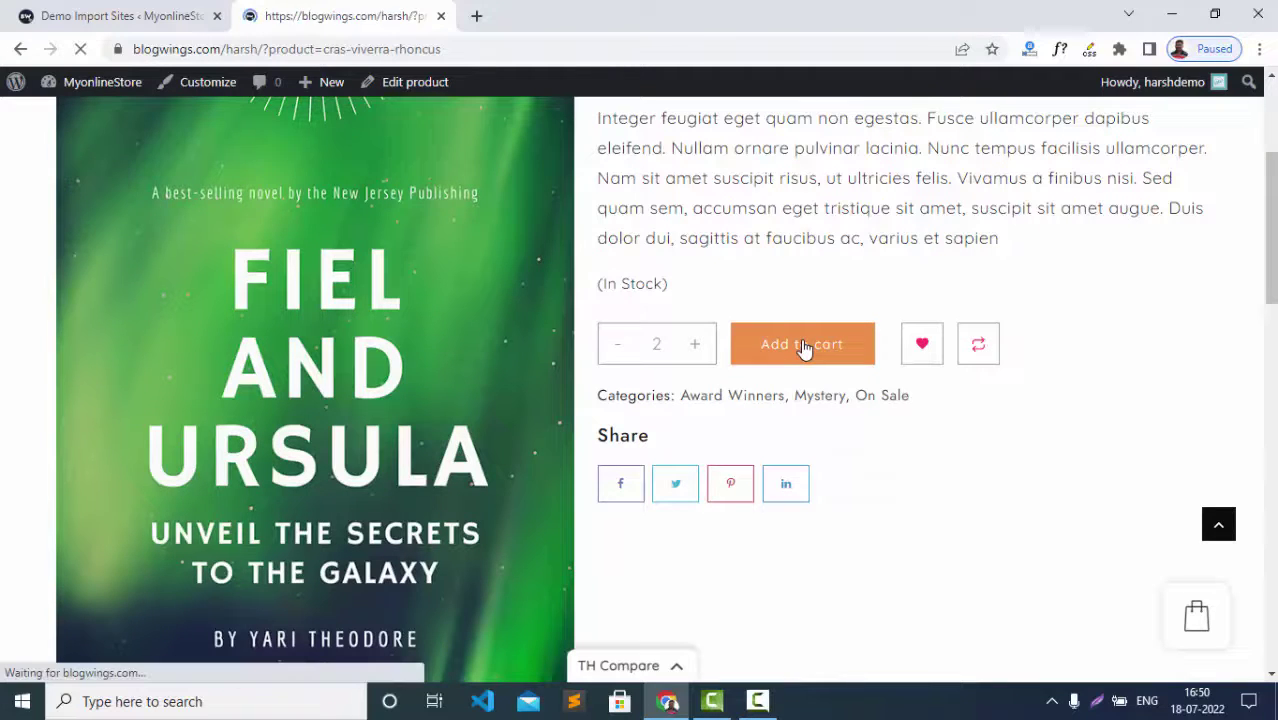
pyautogui.scroll(-2, 805, 348)
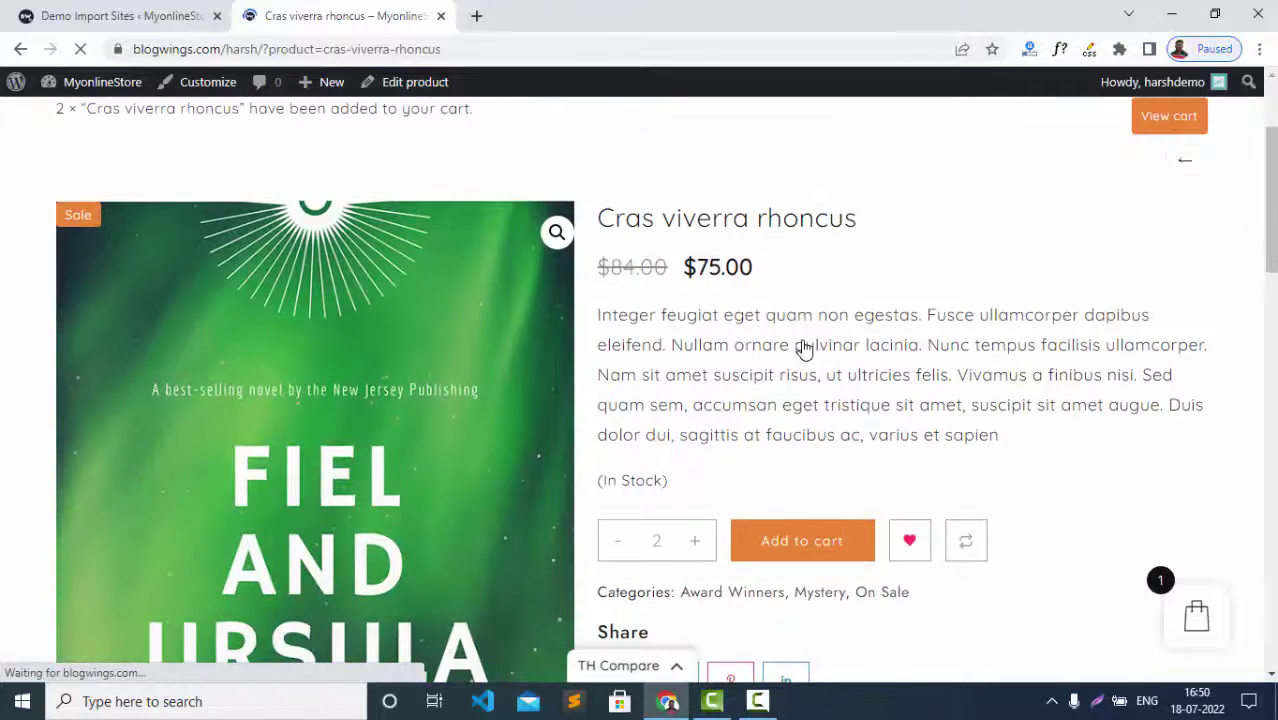
pyautogui.scroll(2, 805, 346)
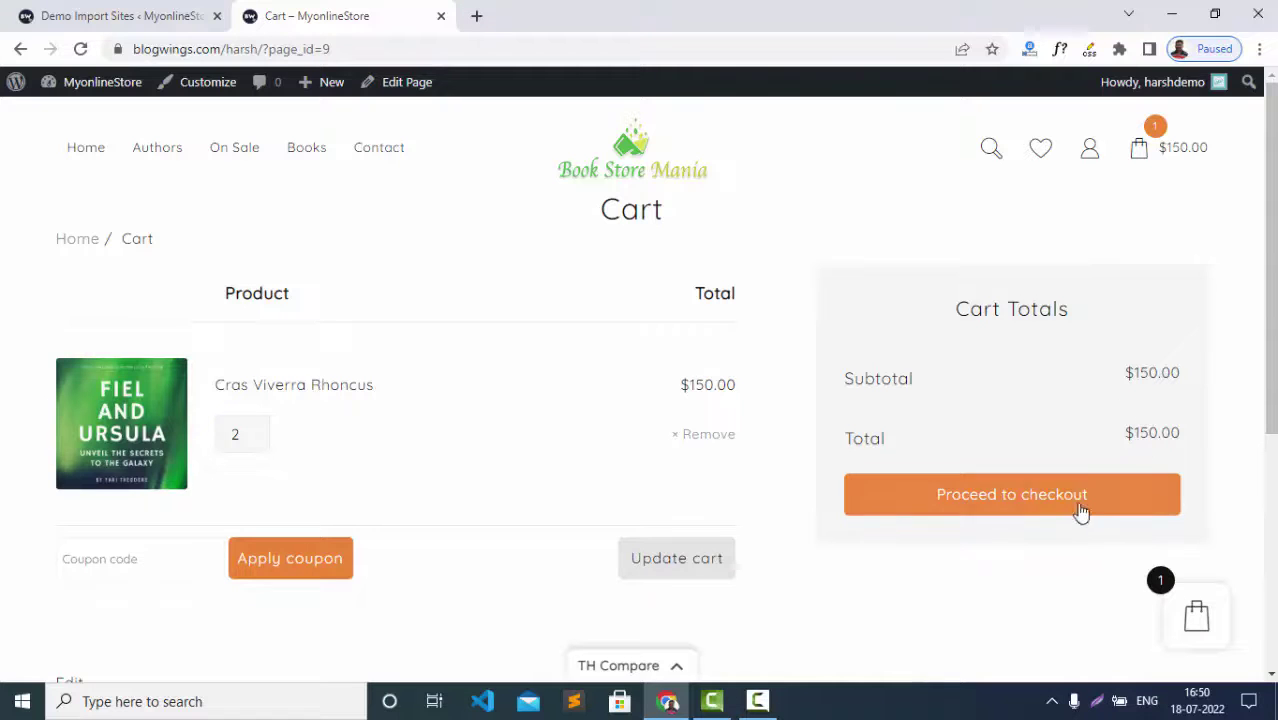
# Check the cart's coupon code field without entering a code and proceed to checkout
pyautogui.scroll(-2, 1073, 508)
pyautogui.click(175, 371)
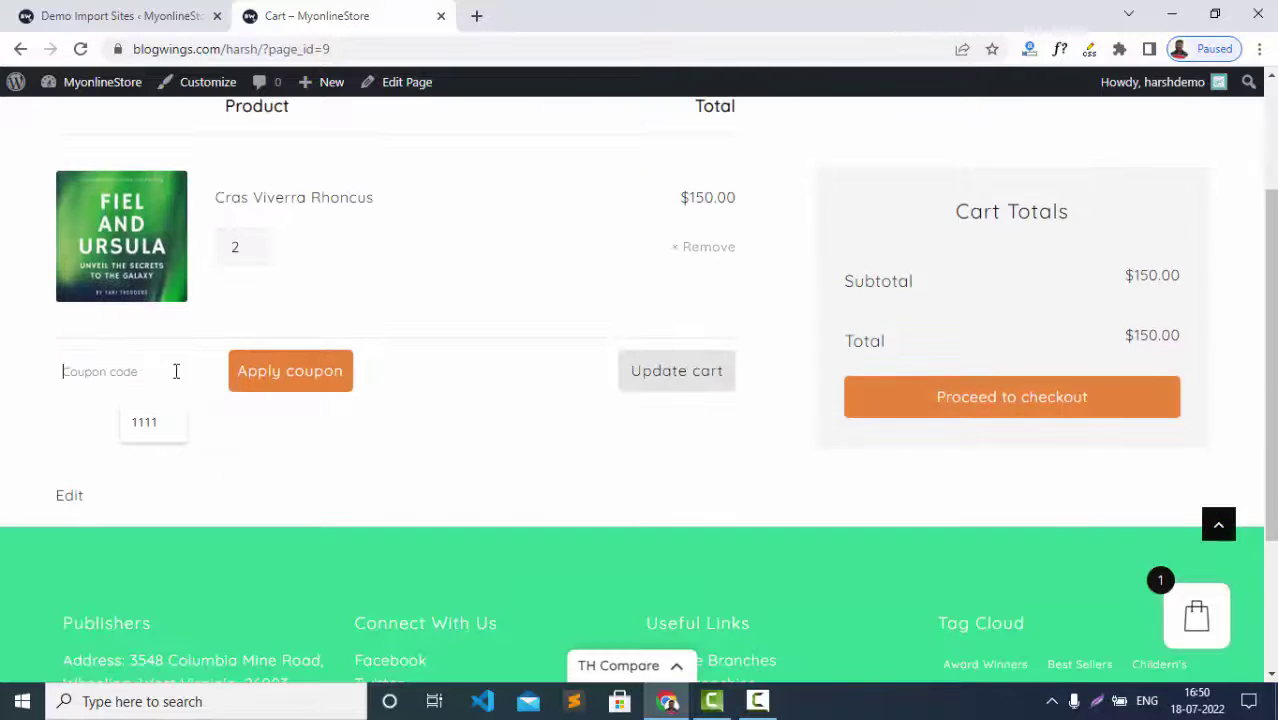
pyautogui.click(1041, 407)
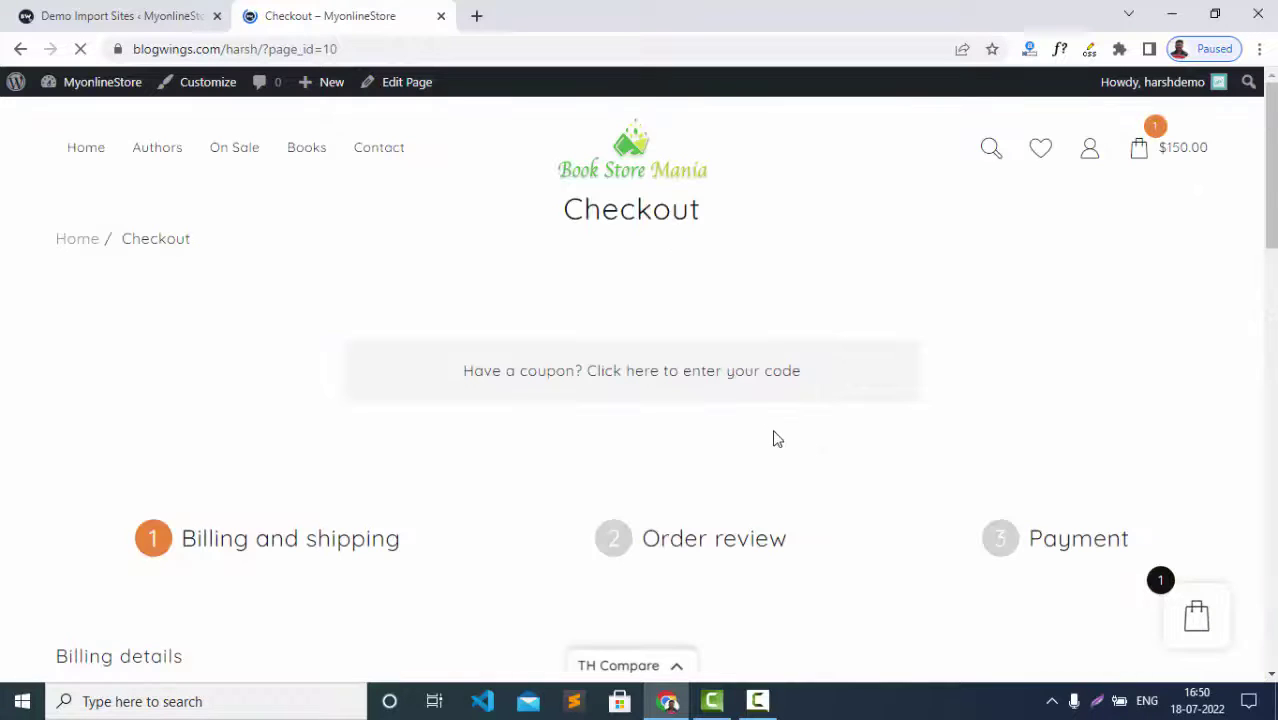
# Examine the name, company and country fields in the checkout's billing details
pyautogui.scroll(-4, 263, 437)
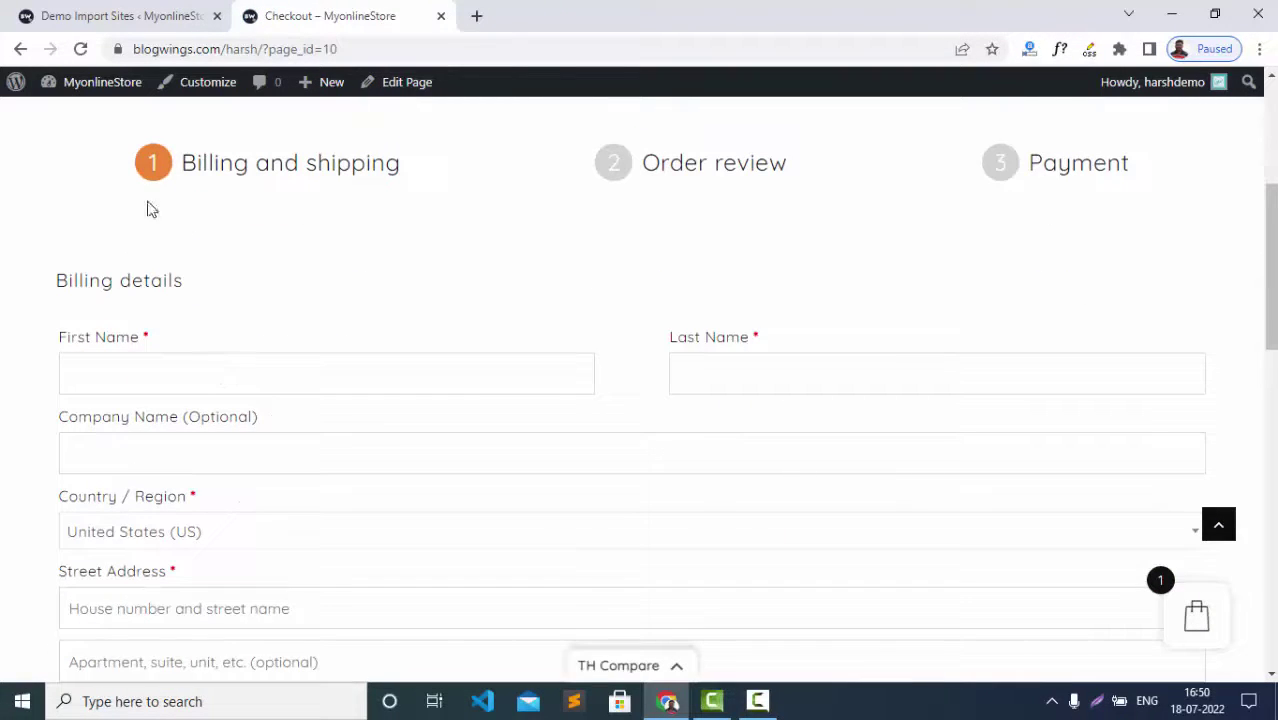
pyautogui.click(71, 375)
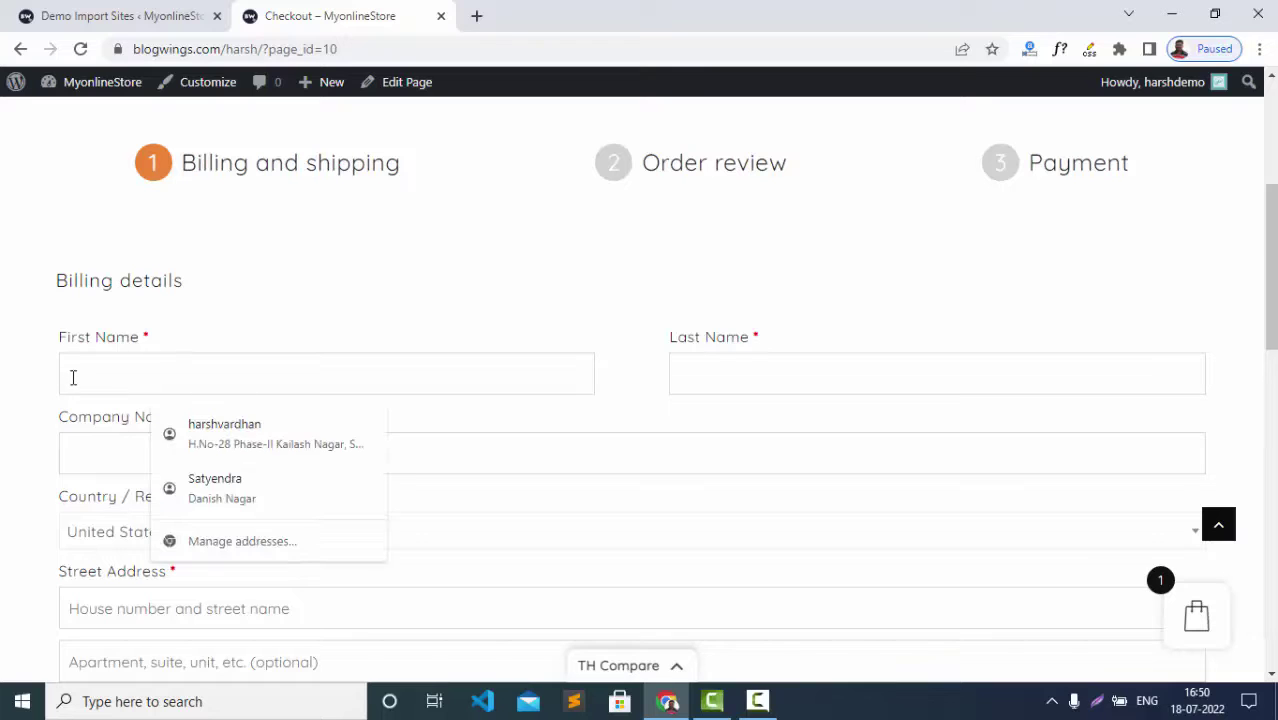
pyautogui.scroll(-2, 73, 377)
pyautogui.click(102, 255)
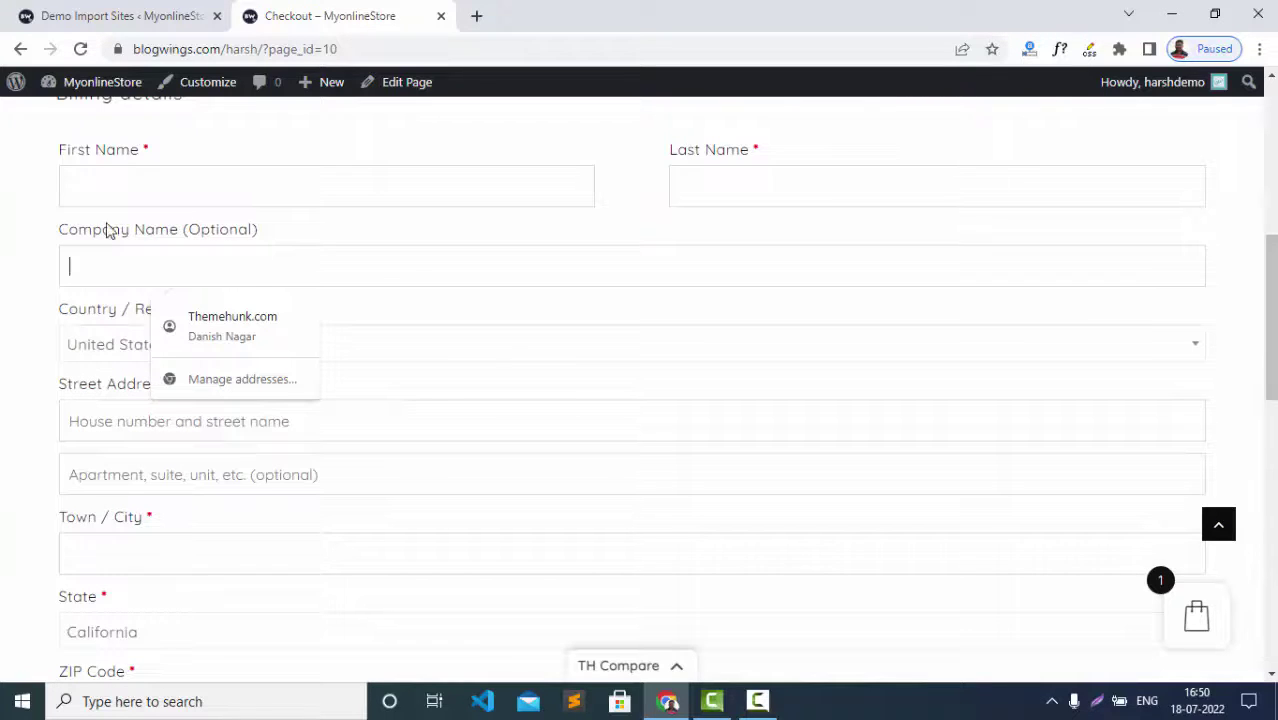
pyautogui.click(110, 190)
pyautogui.click(810, 198)
pyautogui.click(229, 267)
pyautogui.click(75, 346)
pyautogui.click(88, 347)
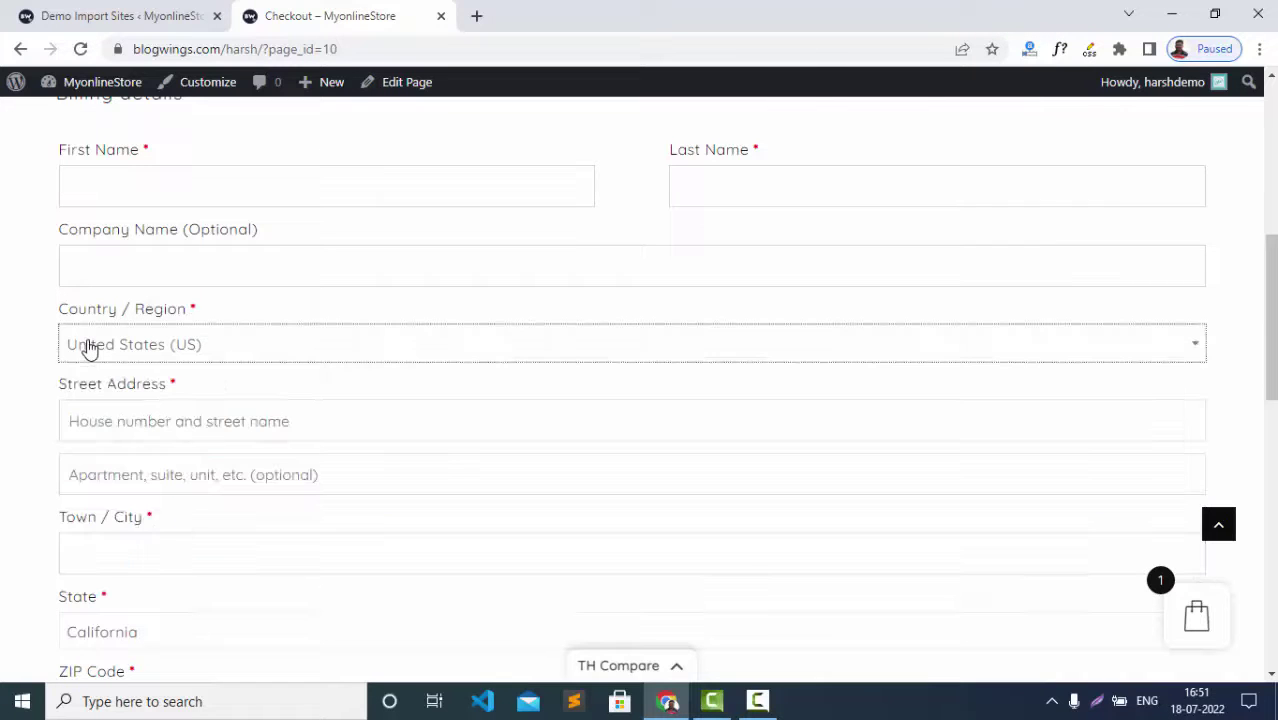
# Examine the remaining billing fields from street address through email address, and the optional order notes
pyautogui.scroll(-1, 86, 371)
pyautogui.click(85, 337)
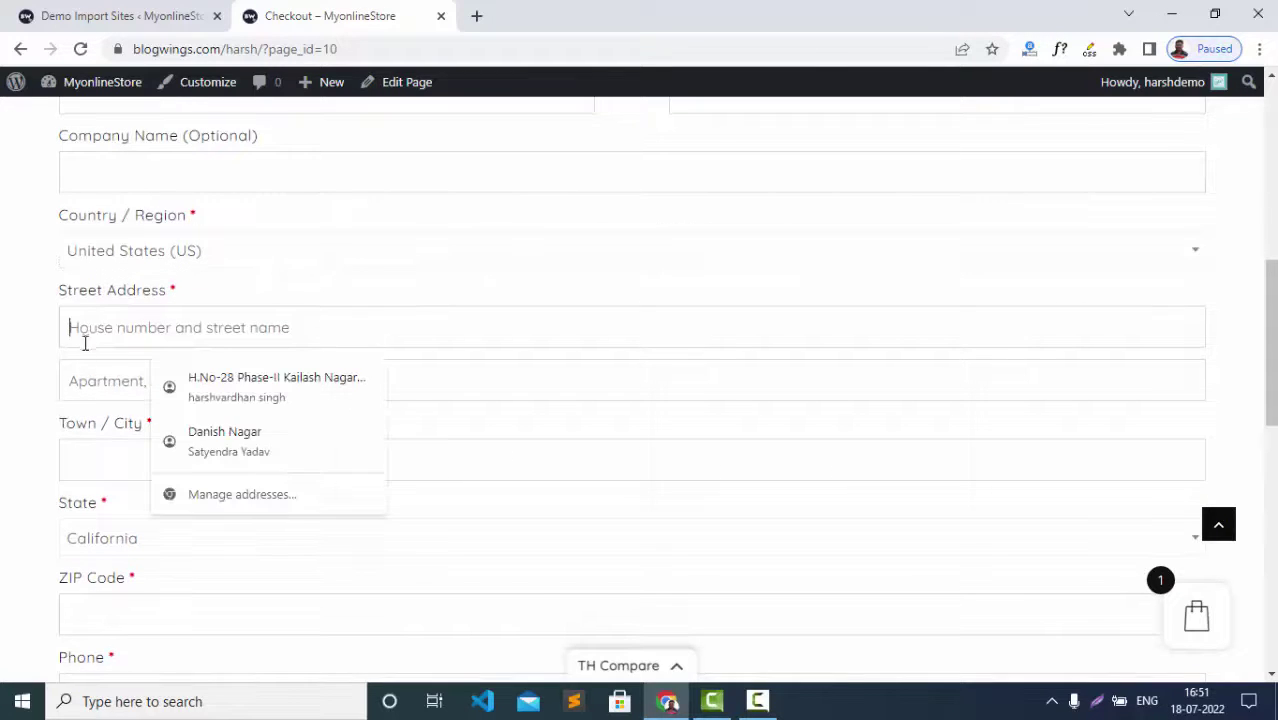
pyautogui.click(68, 381)
pyautogui.click(68, 465)
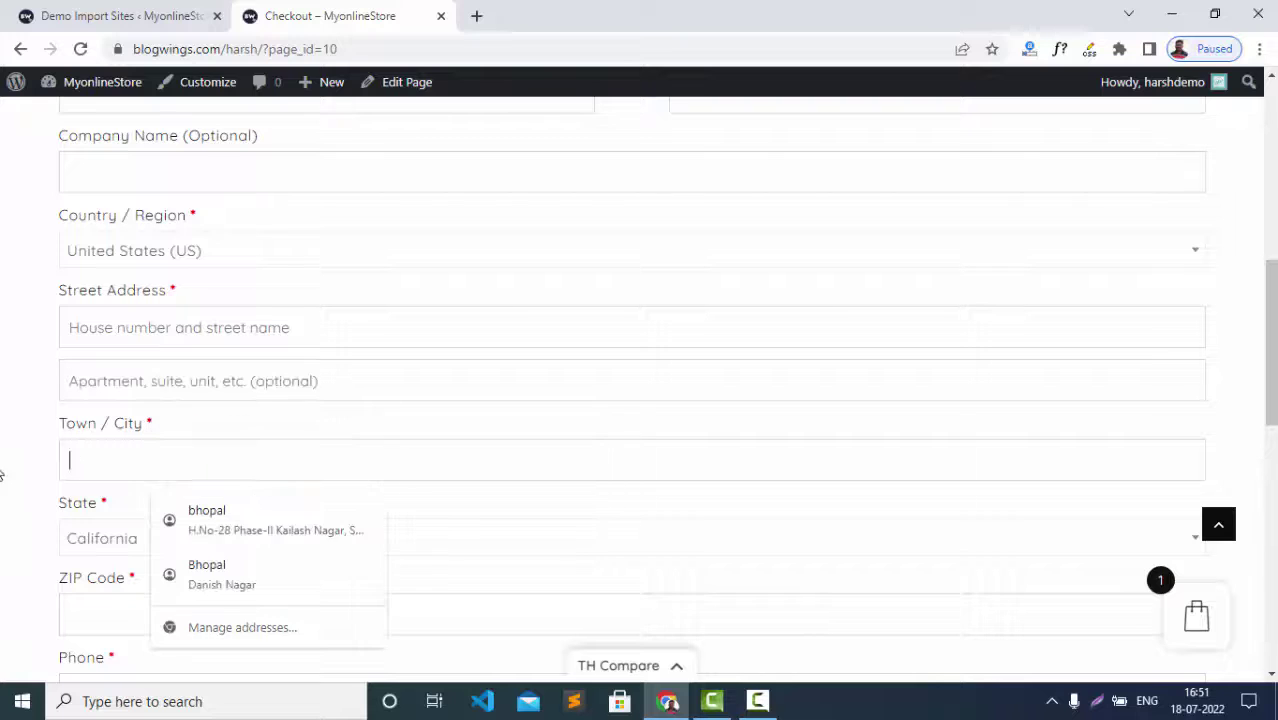
pyautogui.click(20, 508)
pyautogui.scroll(-1, 127, 469)
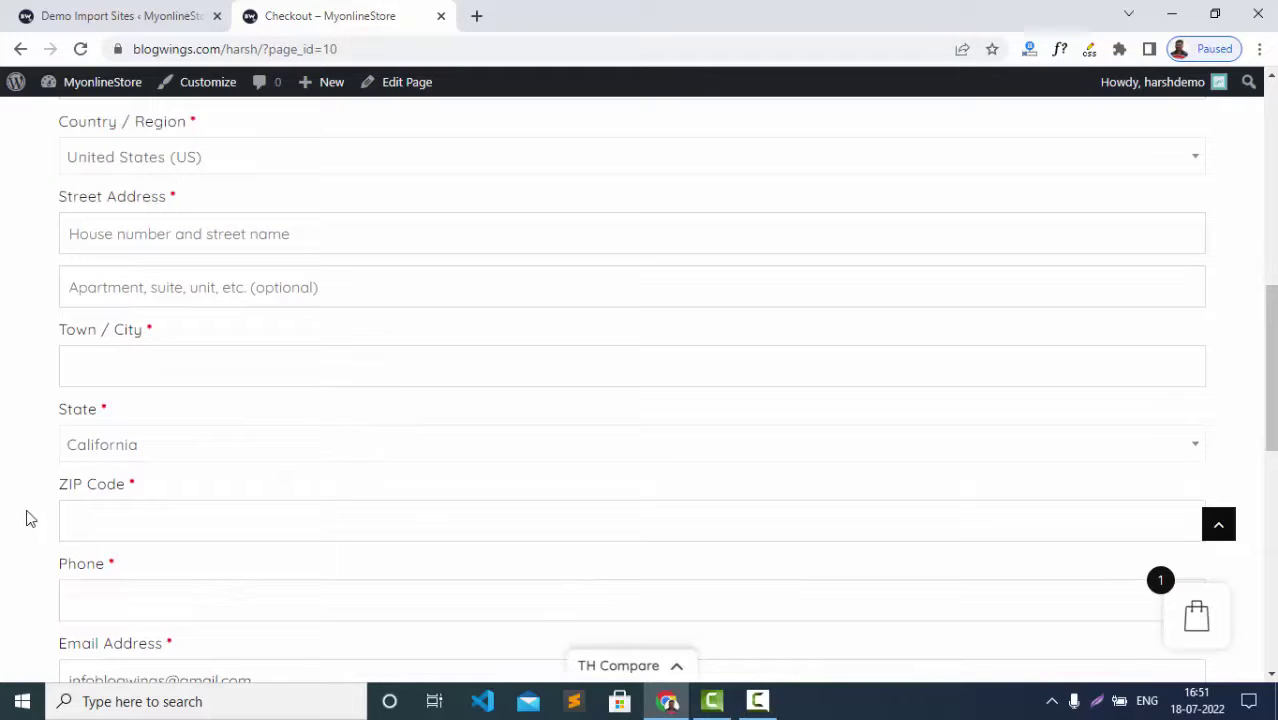
pyautogui.scroll(-1, 30, 518)
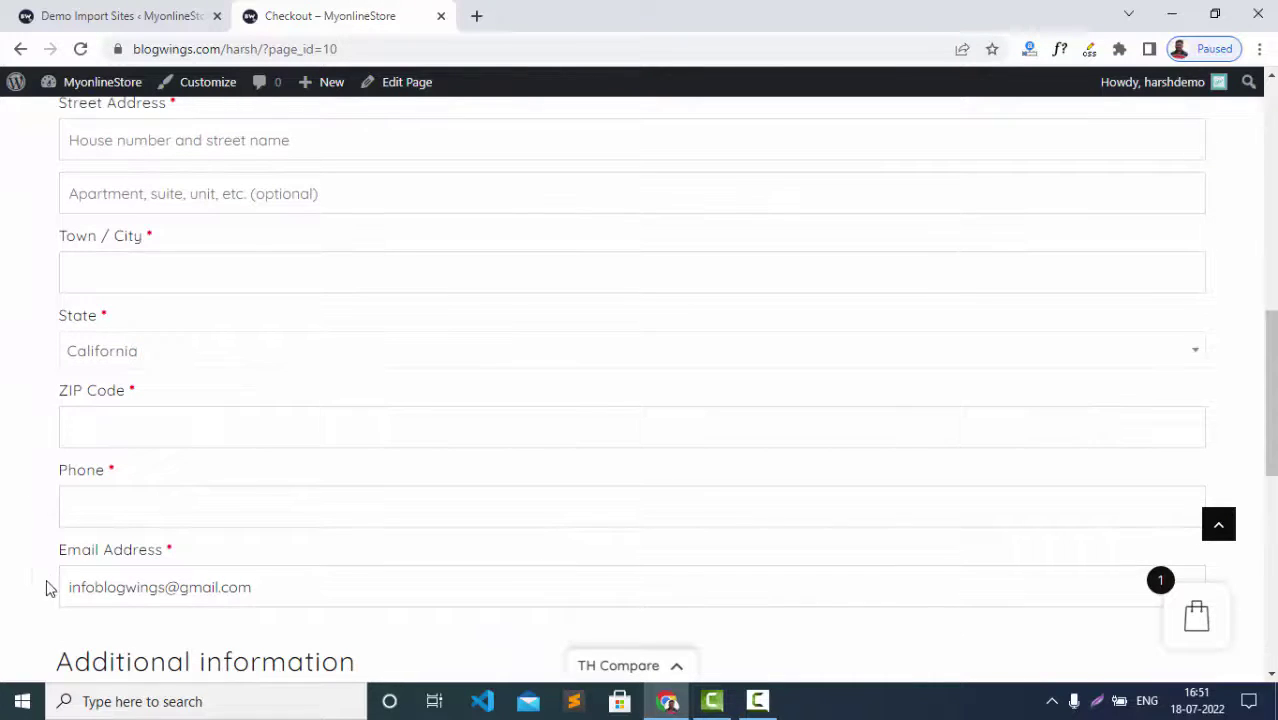
pyautogui.scroll(-3, 38, 588)
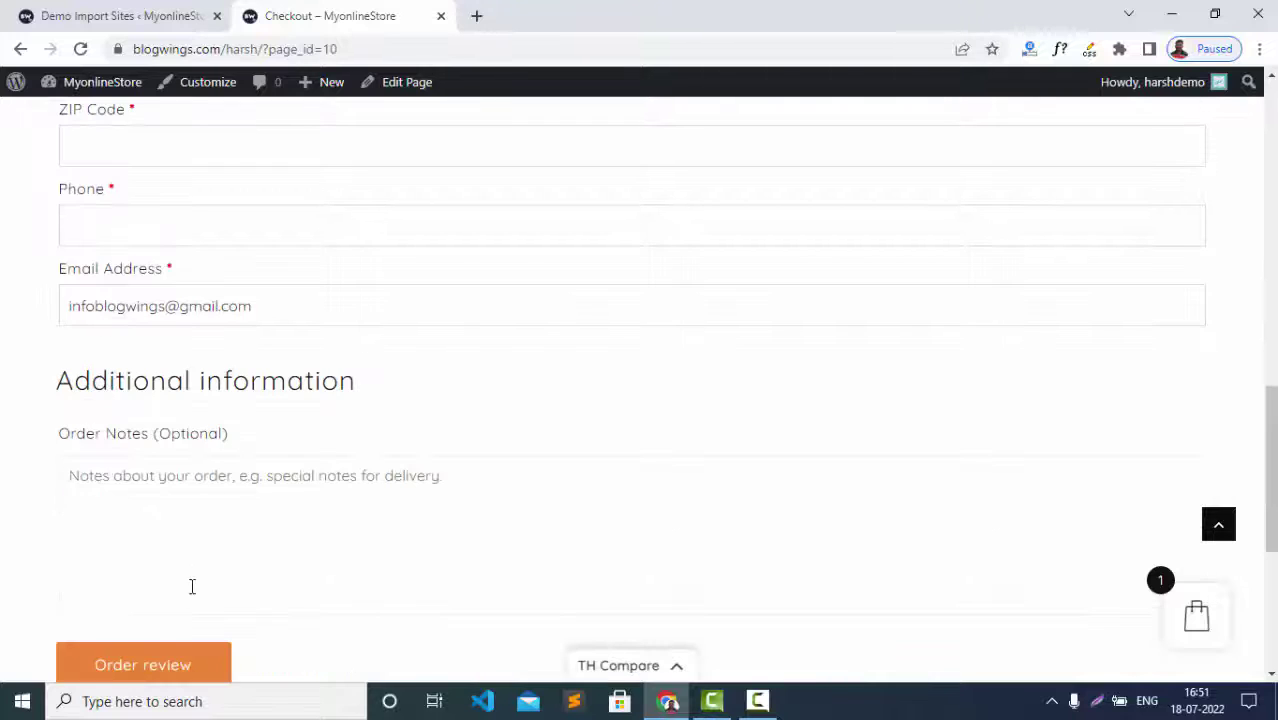
pyautogui.scroll(-3, 828, 524)
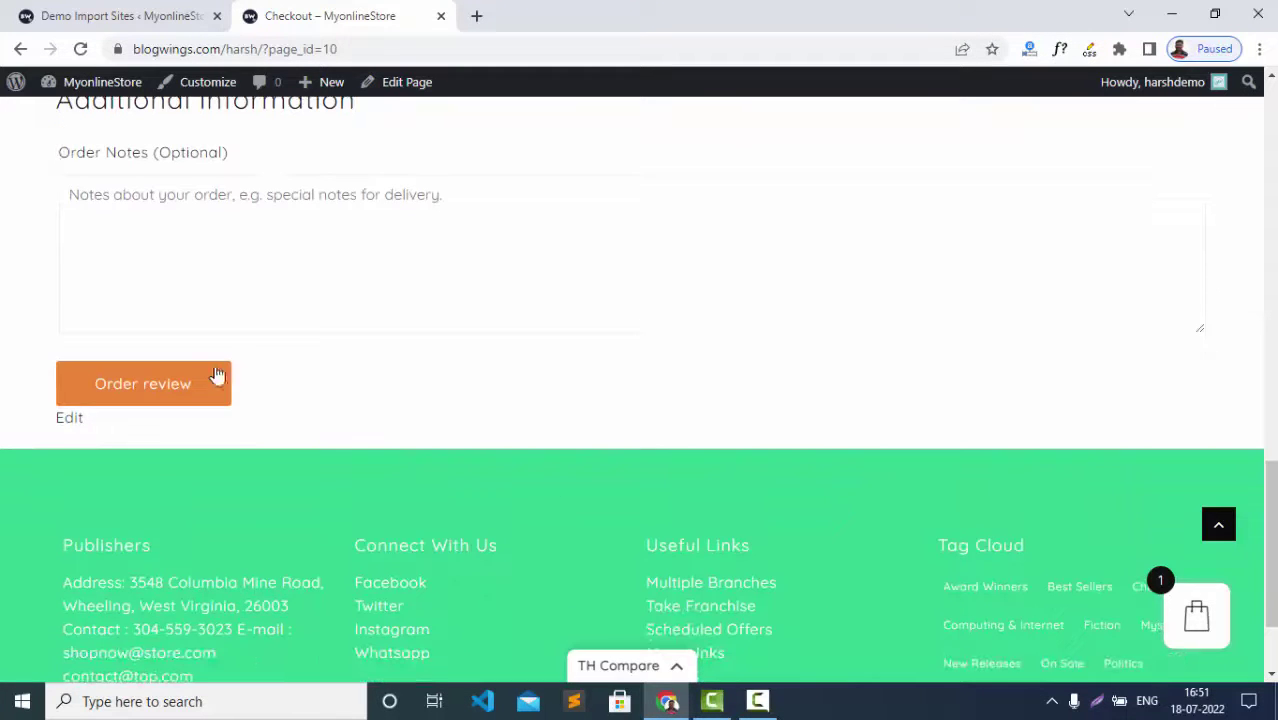
# Fill in the billing details with the first saved address profile and check the completed name, address and contact fields
pyautogui.scroll(15, 598, 367)
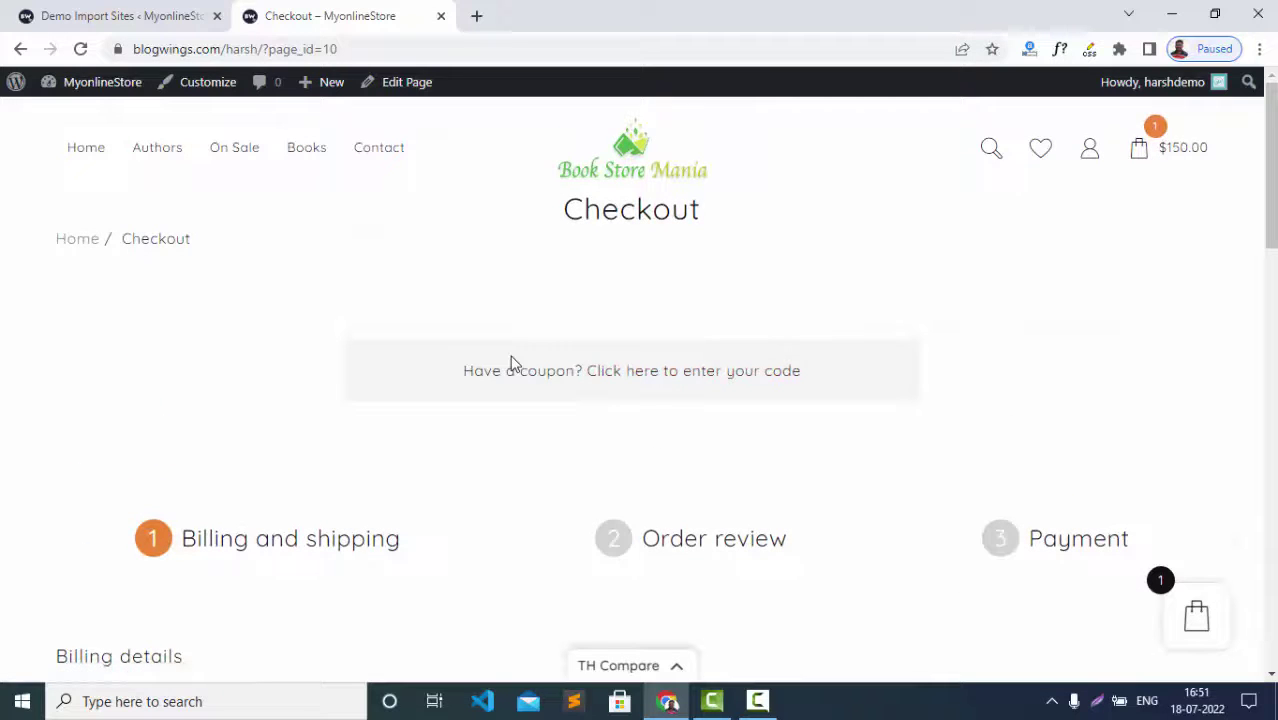
pyautogui.scroll(-5, 662, 445)
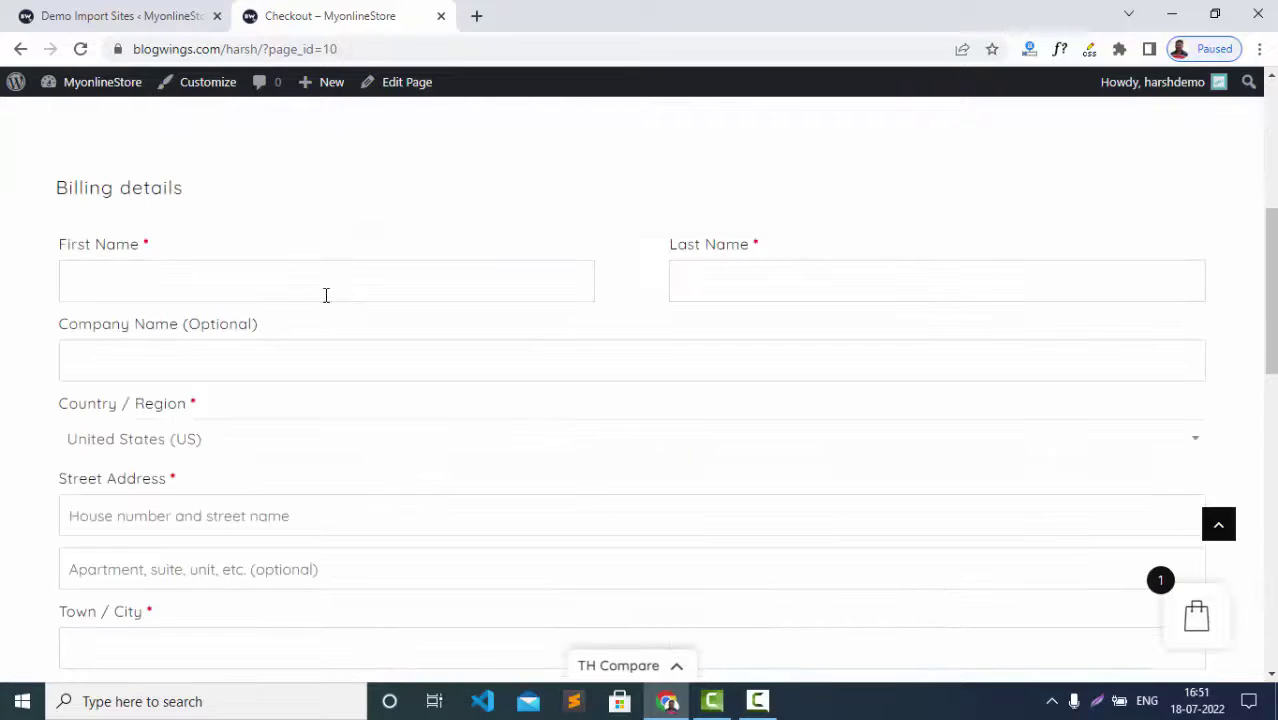
pyautogui.scroll(-3, 318, 308)
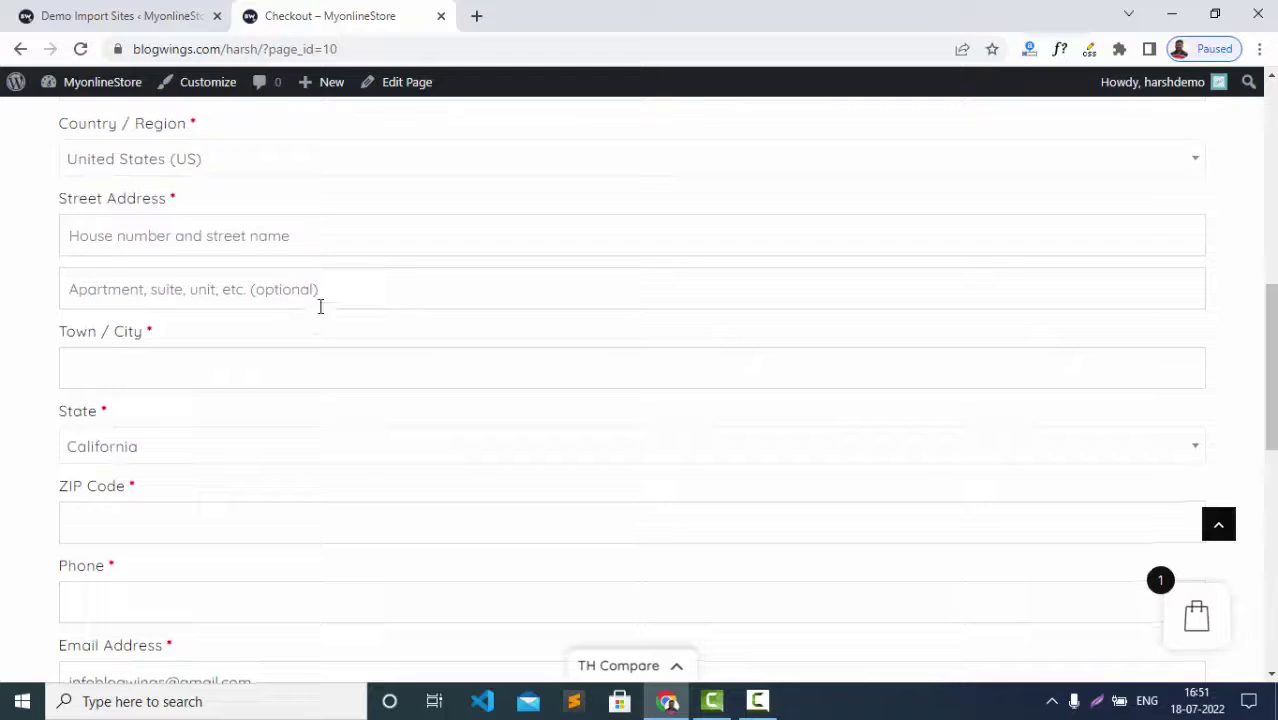
pyautogui.scroll(5, 320, 311)
pyautogui.scroll(-2, 318, 313)
pyautogui.click(157, 280)
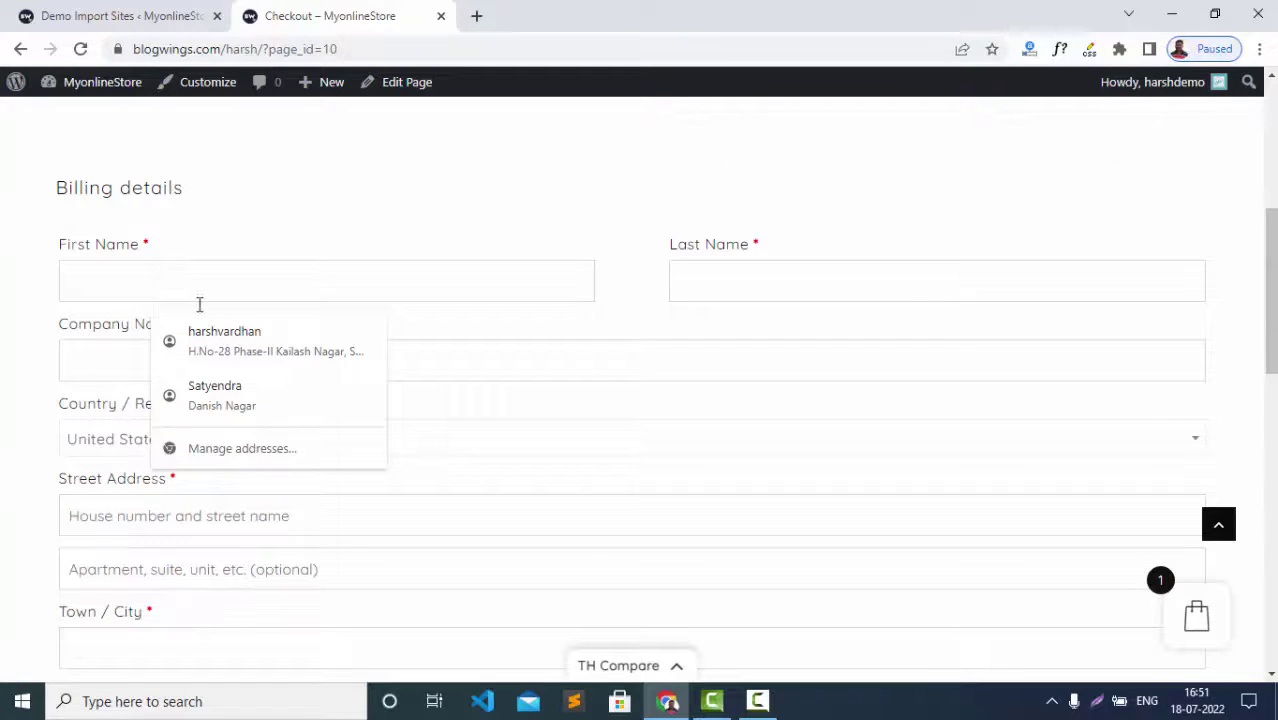
pyautogui.click(214, 340)
pyautogui.scroll(-4, 190, 356)
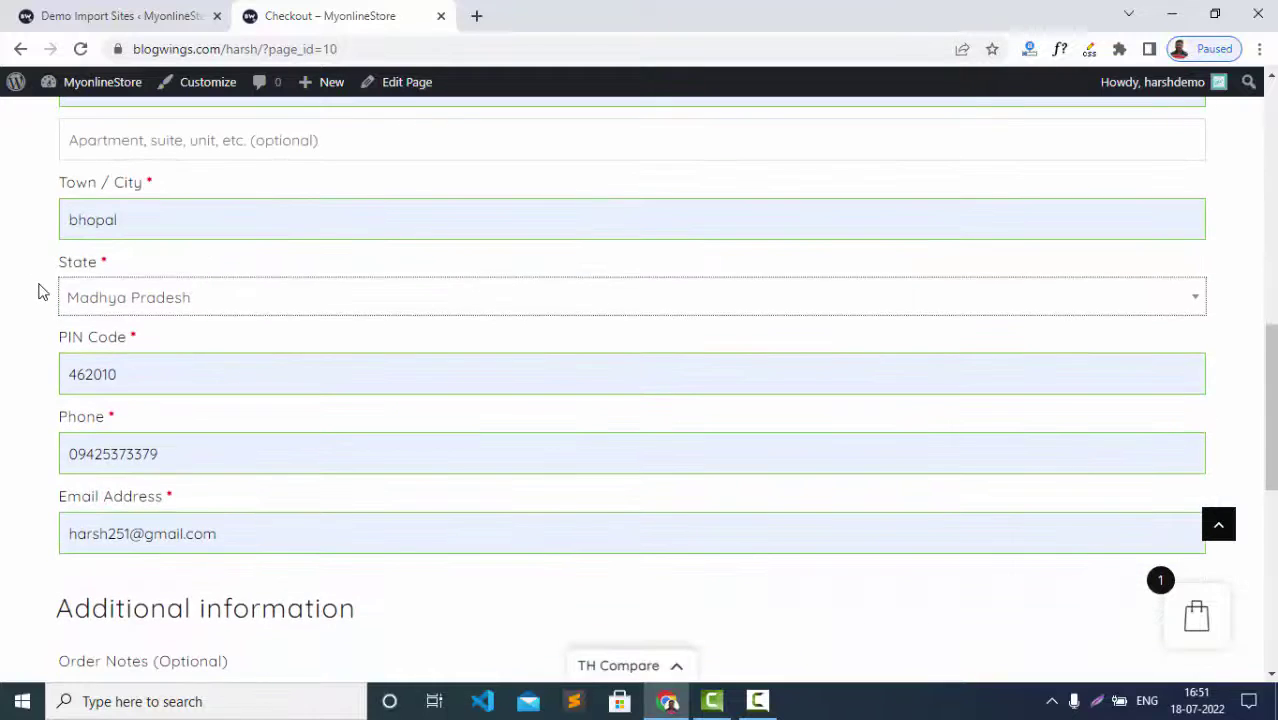
pyautogui.scroll(3, 42, 291)
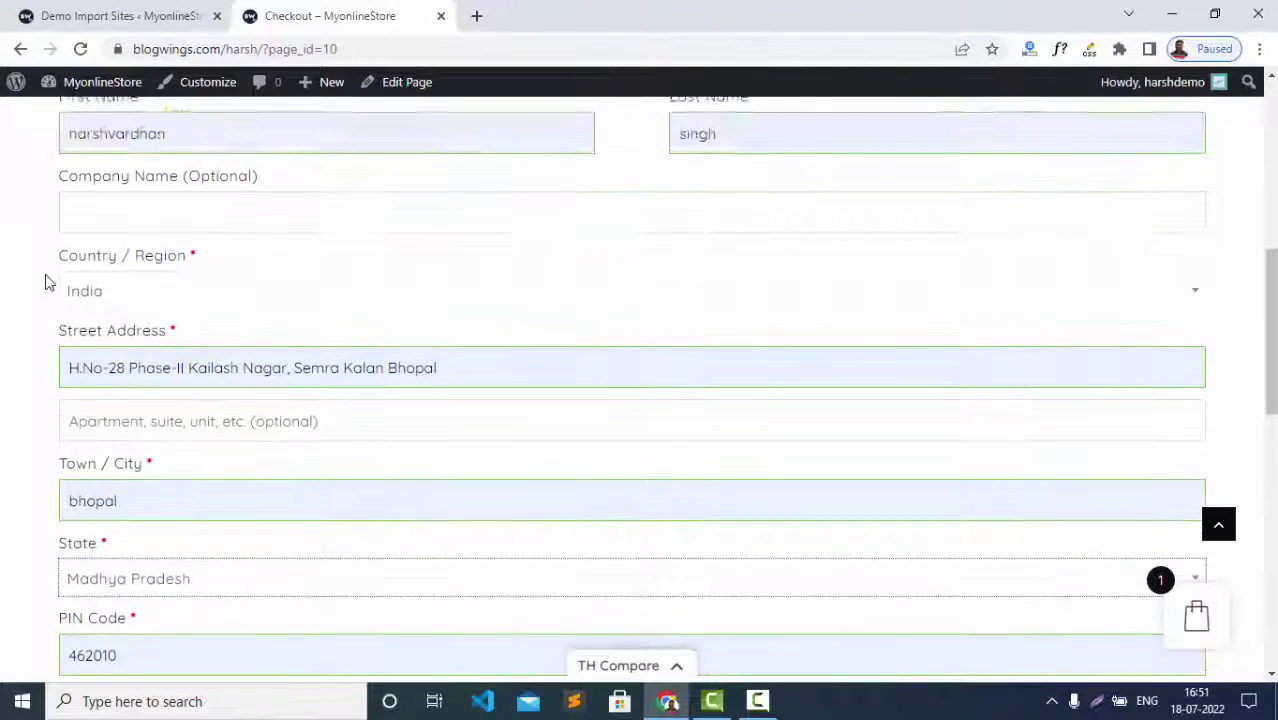
pyautogui.scroll(2, 45, 282)
# Enter "myweb" as the company name in the billing details
pyautogui.click(95, 400)
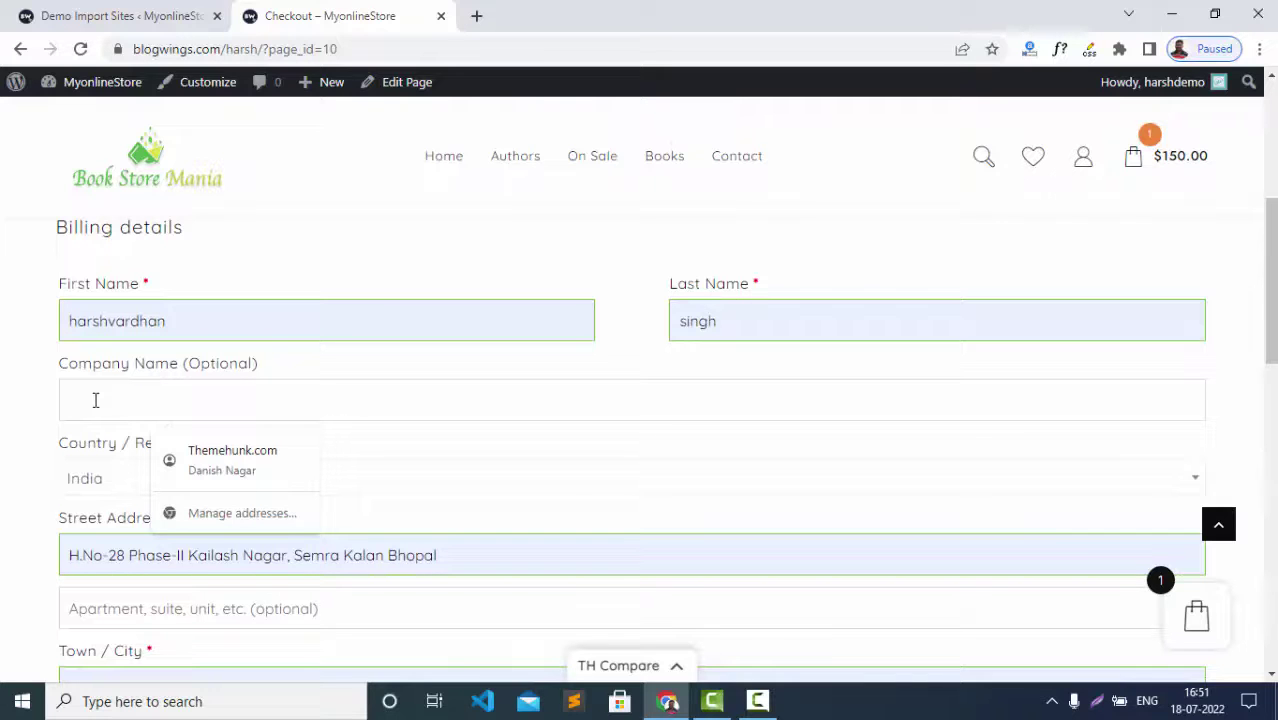
pyautogui.write('myweb')
pyautogui.click(6, 414)
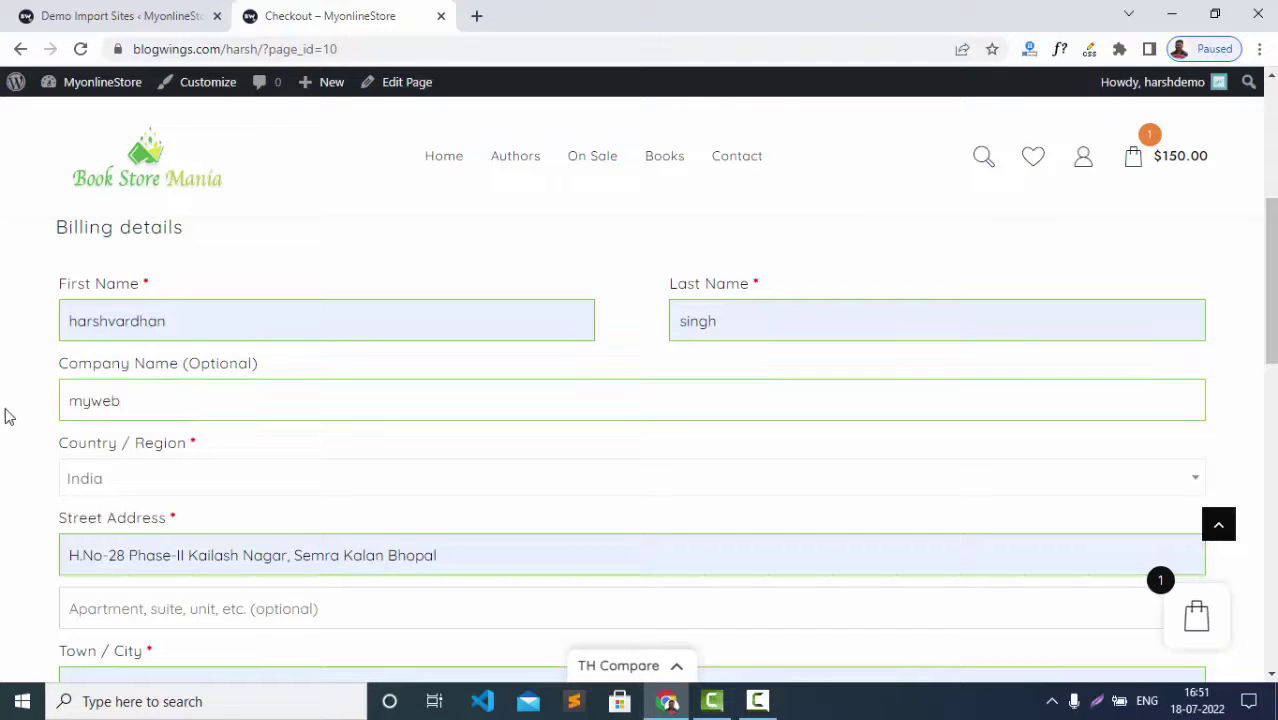
# Check the completed billing address and contact fields, continue to the order review, and look over the order summary
pyautogui.scroll(-2, 91, 357)
pyautogui.scroll(-3, 62, 367)
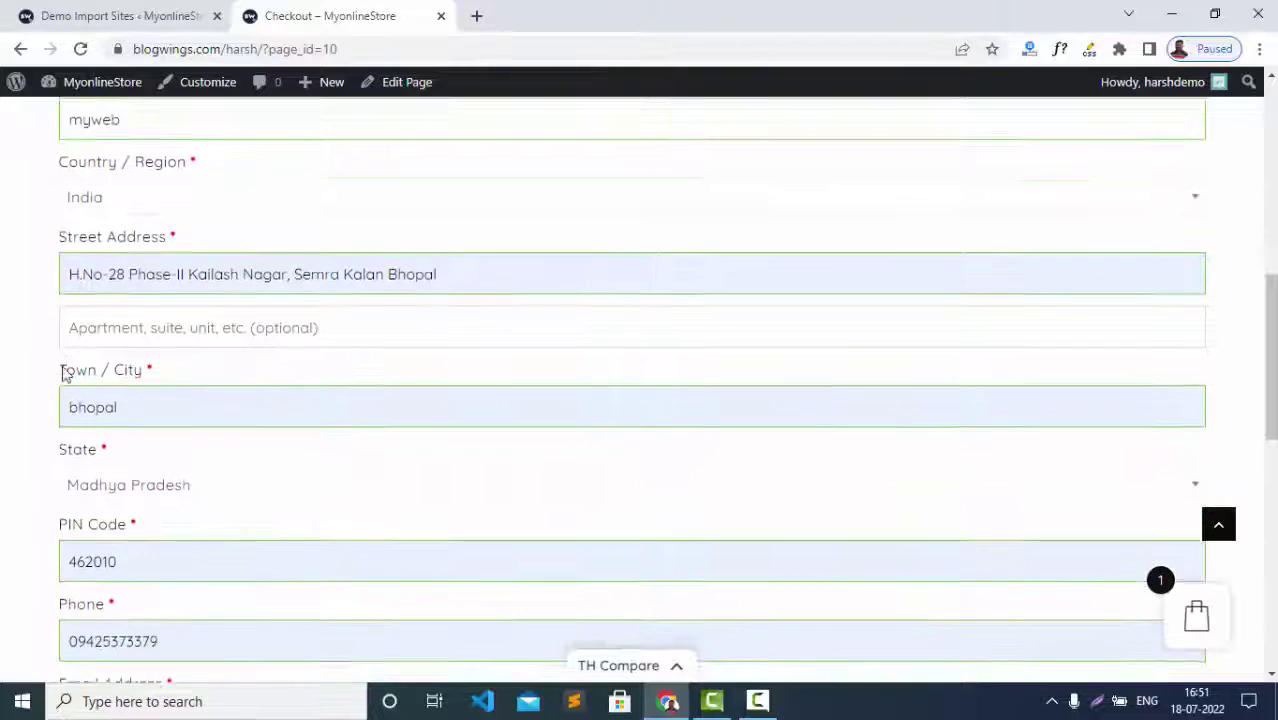
pyautogui.scroll(-2, 57, 388)
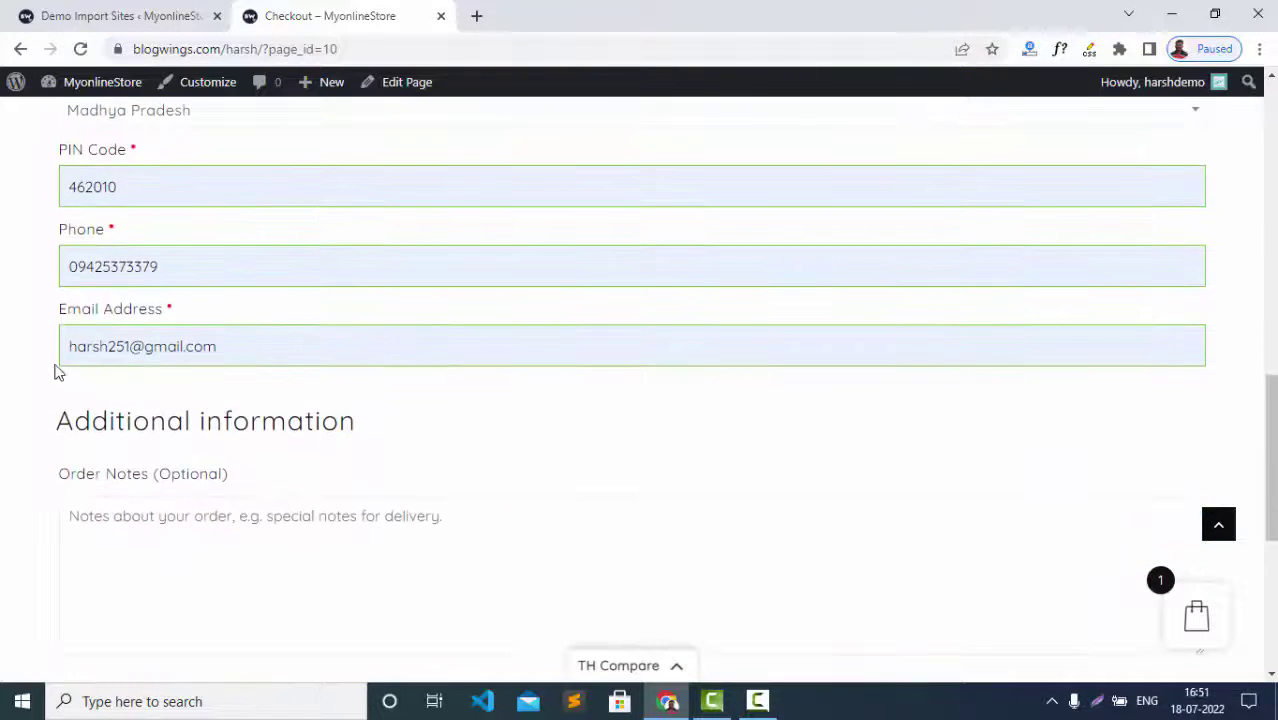
pyautogui.click(24, 269)
pyautogui.doubleClick(24, 269)
pyautogui.click(11, 322)
pyautogui.scroll(-3, 186, 522)
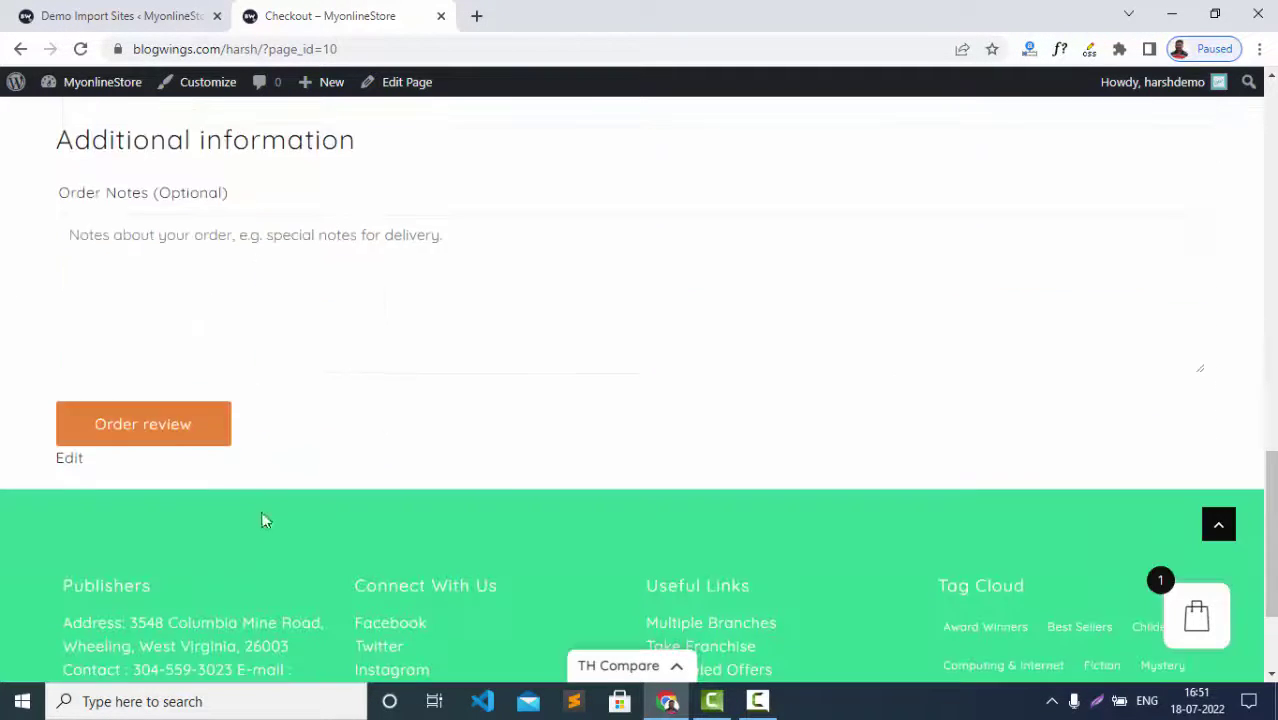
pyautogui.click(136, 426)
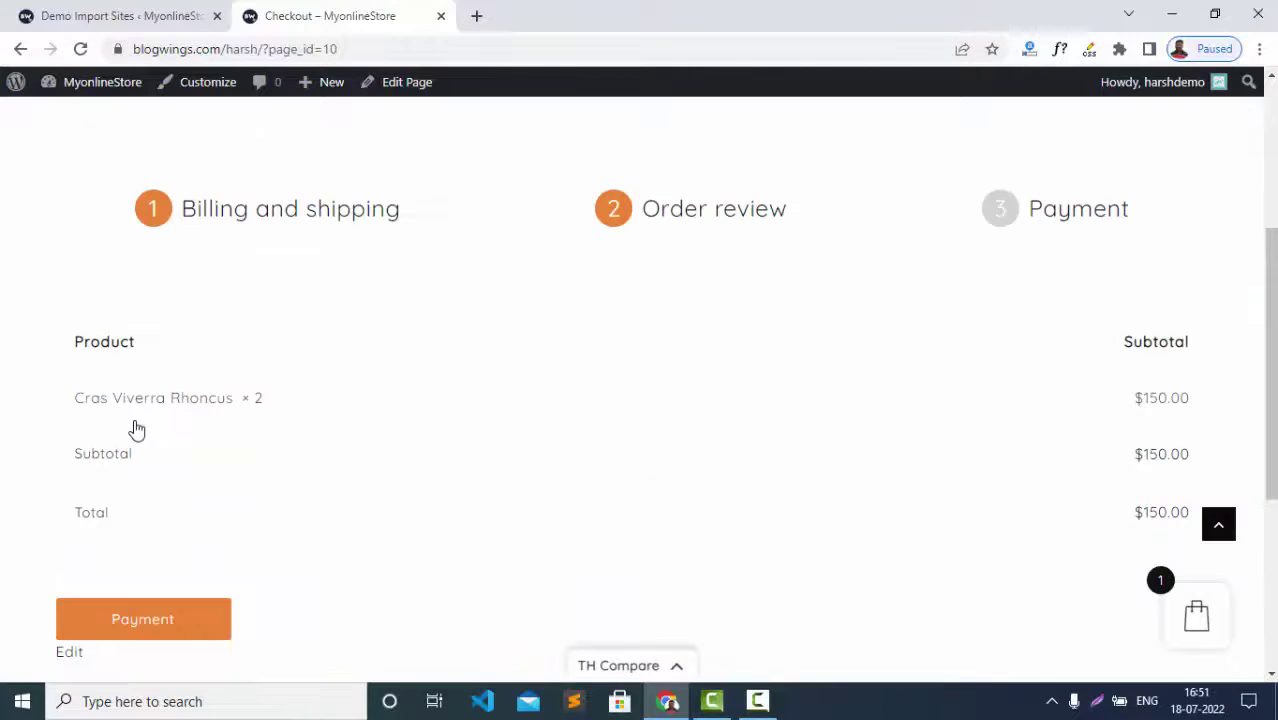
pyautogui.scroll(-2, 308, 451)
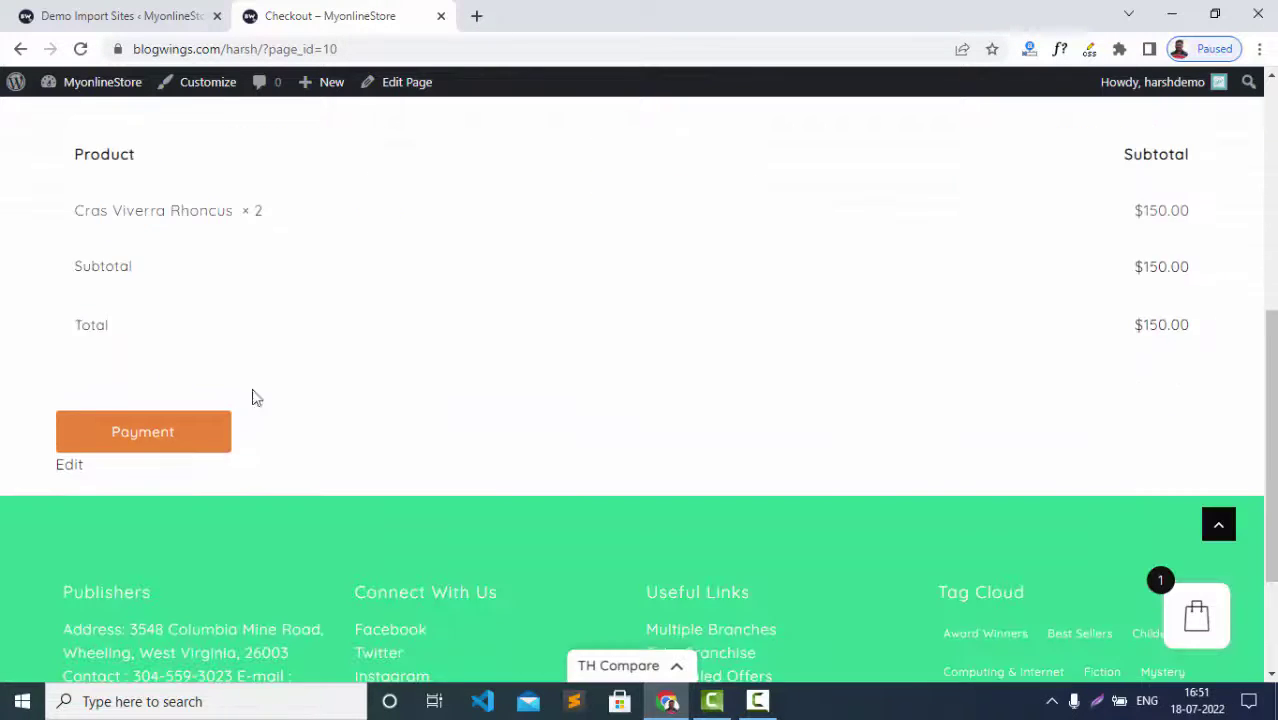
# Review the ordered product, subtotal and total in the order review, and continue to the payment stage of the checkout
pyautogui.scroll(1, 205, 311)
pyautogui.scroll(3, 1180, 332)
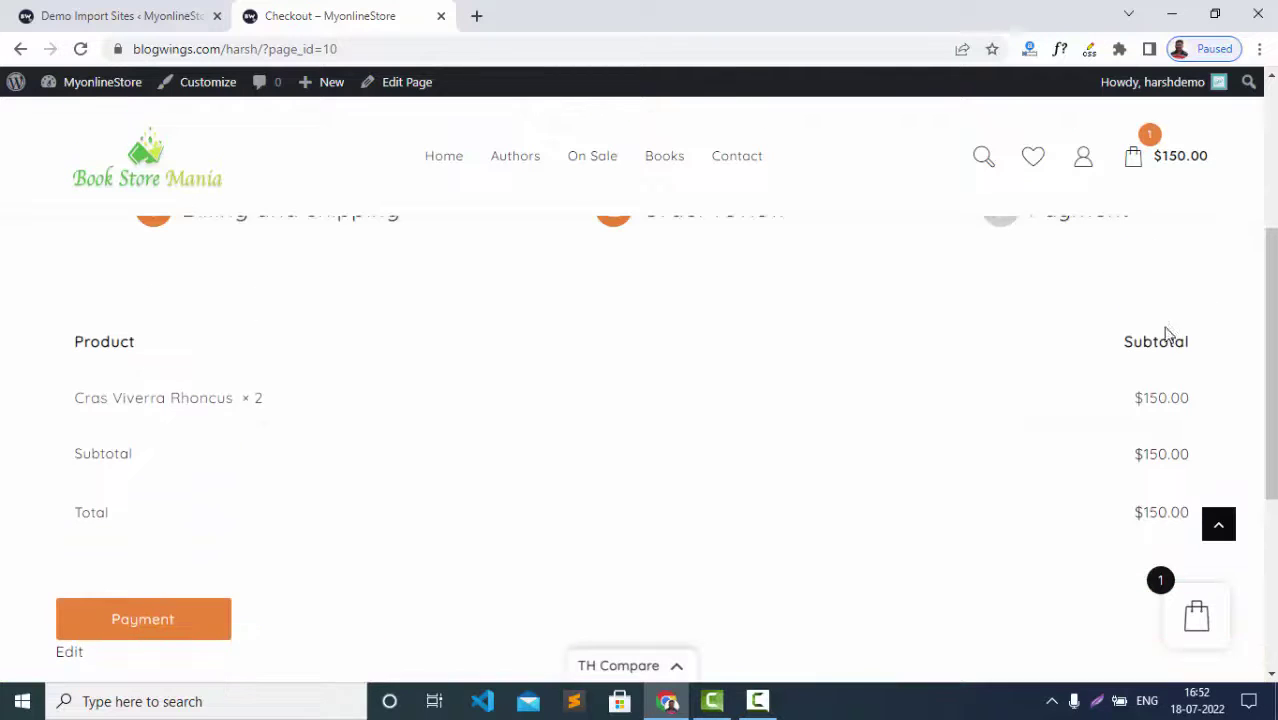
pyautogui.scroll(-1, 818, 298)
pyautogui.scroll(-2, 818, 298)
pyautogui.scroll(1, 762, 320)
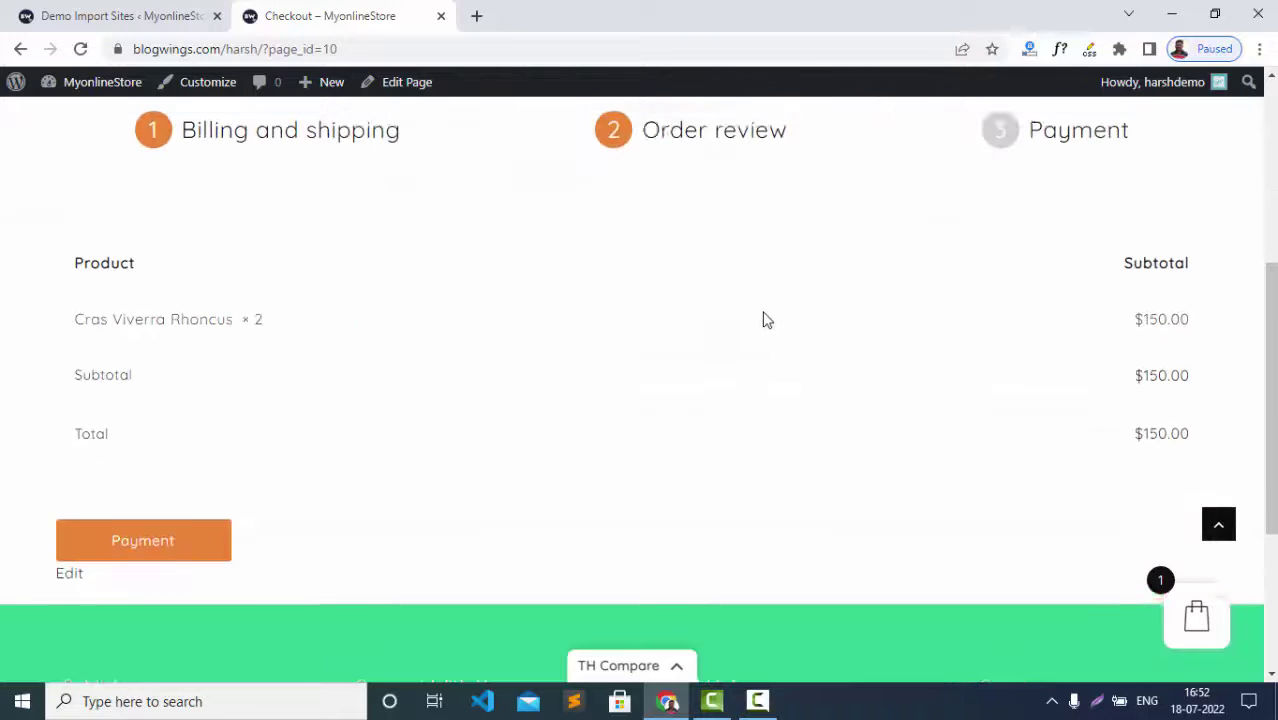
pyautogui.scroll(-1, 869, 345)
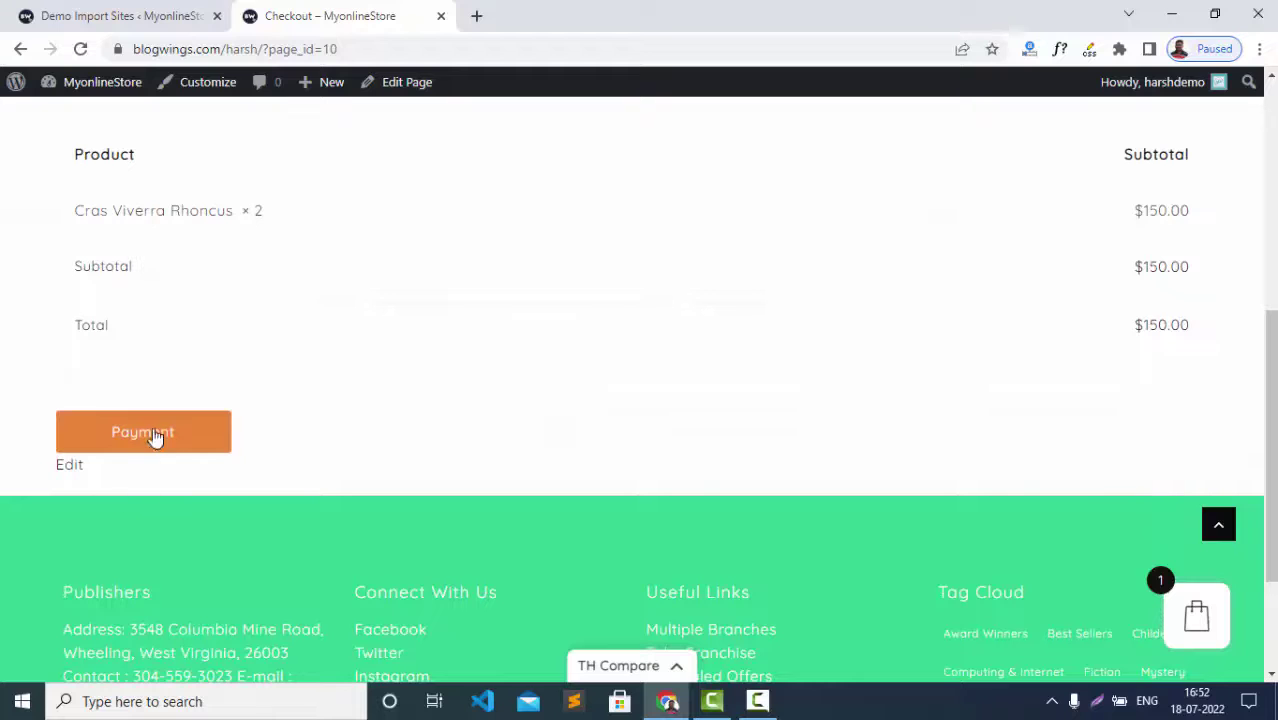
pyautogui.click(155, 440)
# Look through the home page's Award Winners books and open the quick view of Cras viverra rhoncus
pyautogui.scroll(-10, 696, 404)
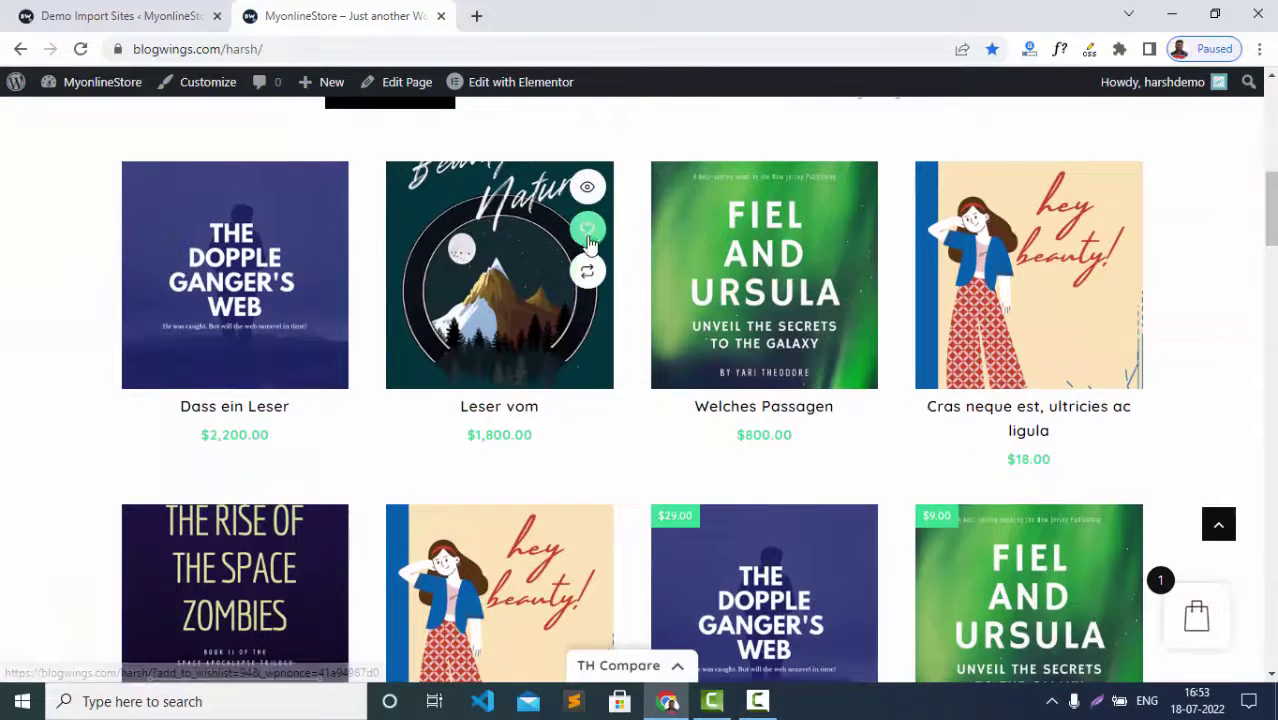
pyautogui.scroll(2, 590, 245)
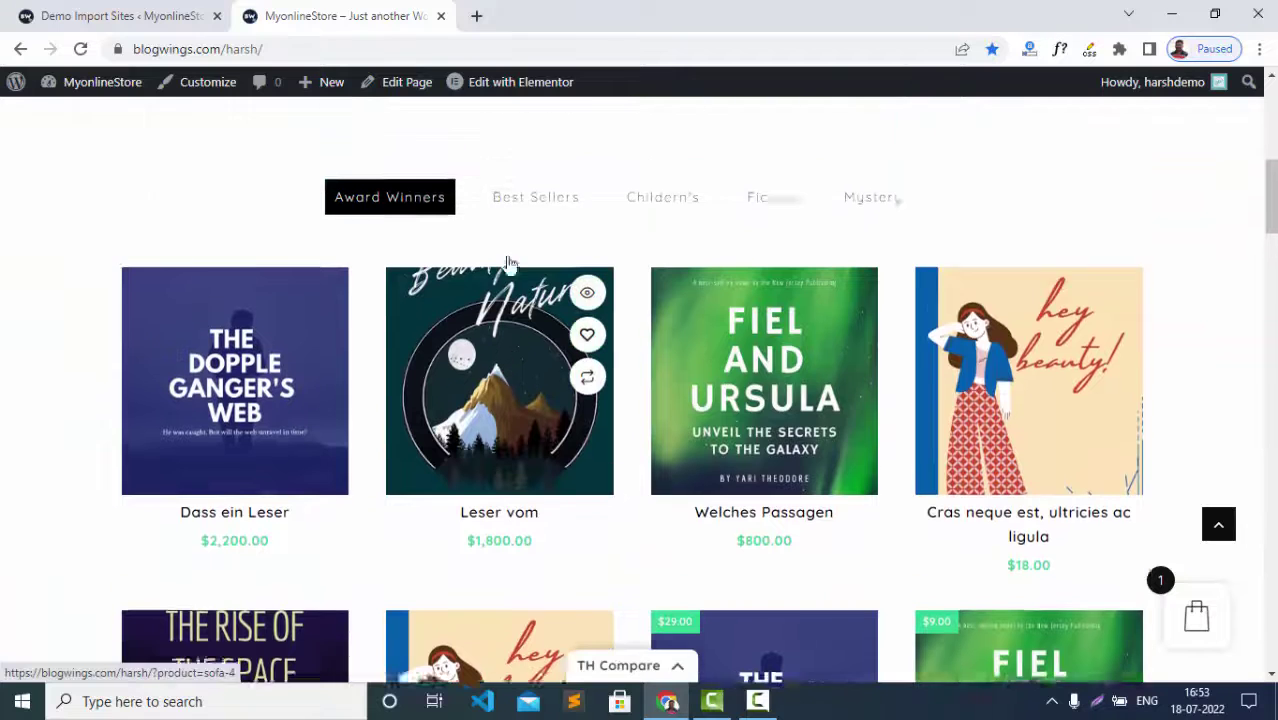
pyautogui.scroll(-2, 1033, 308)
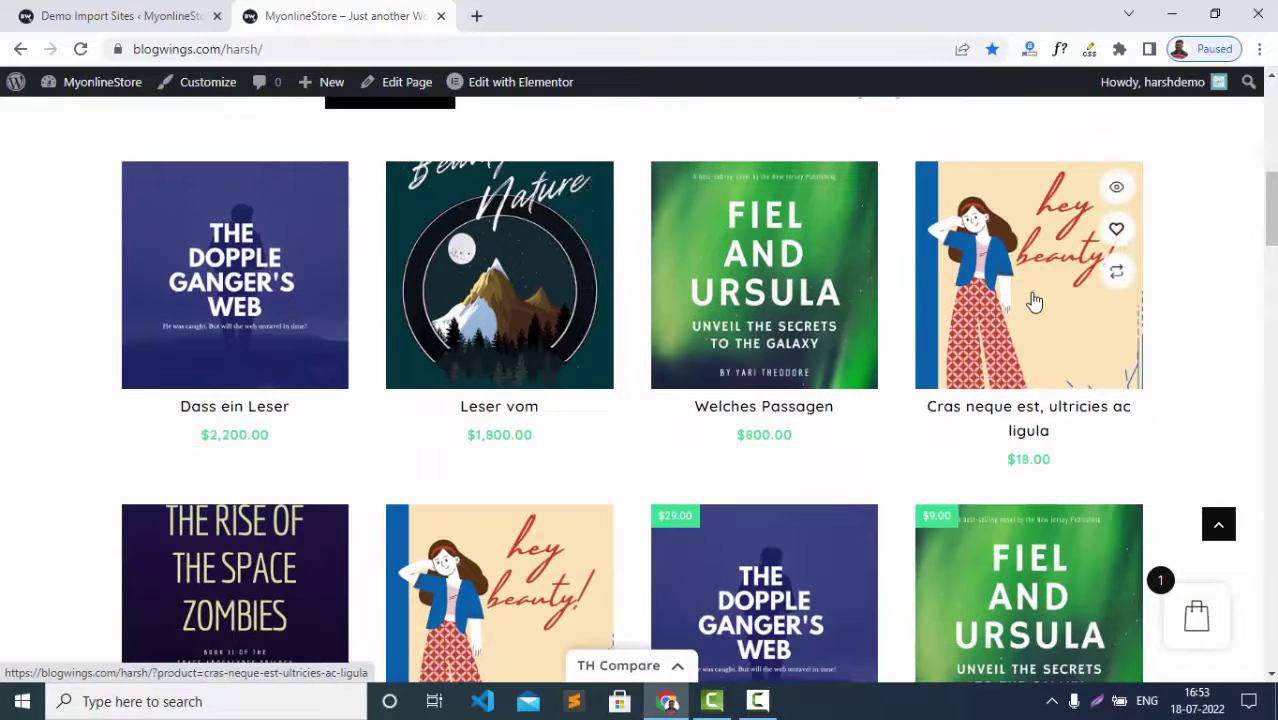
pyautogui.scroll(-3, 1033, 302)
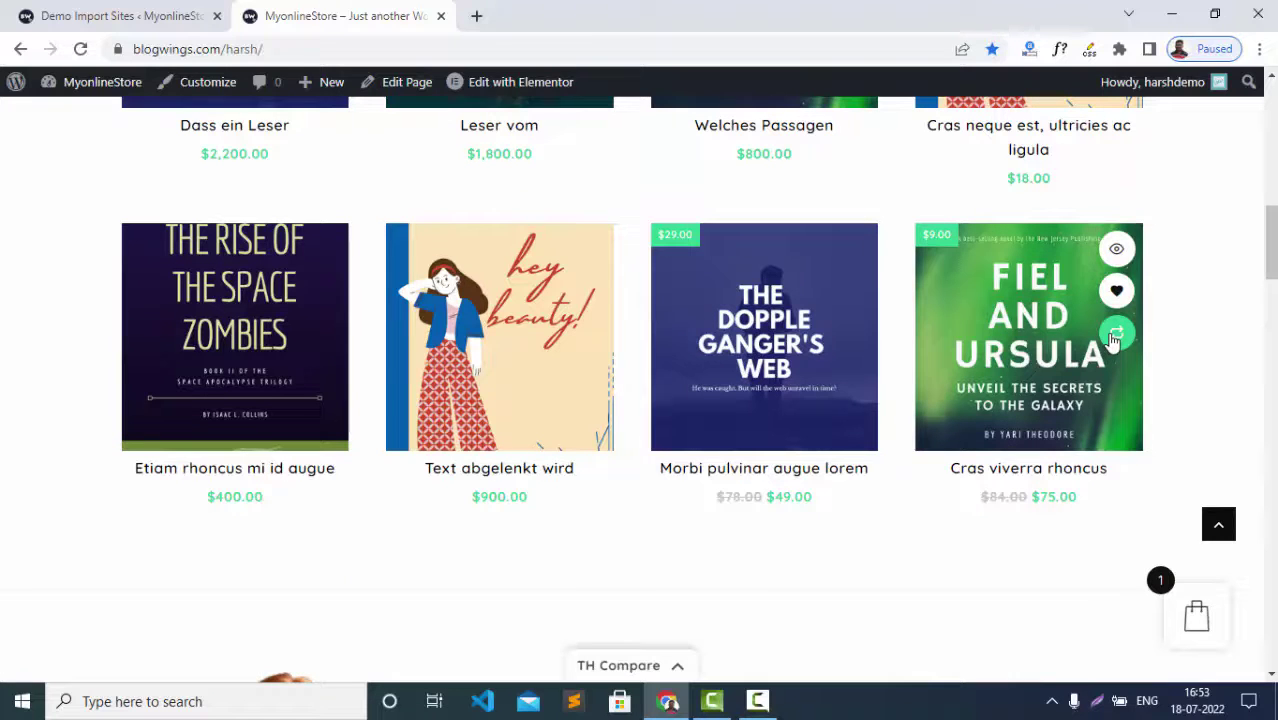
pyautogui.click(1115, 250)
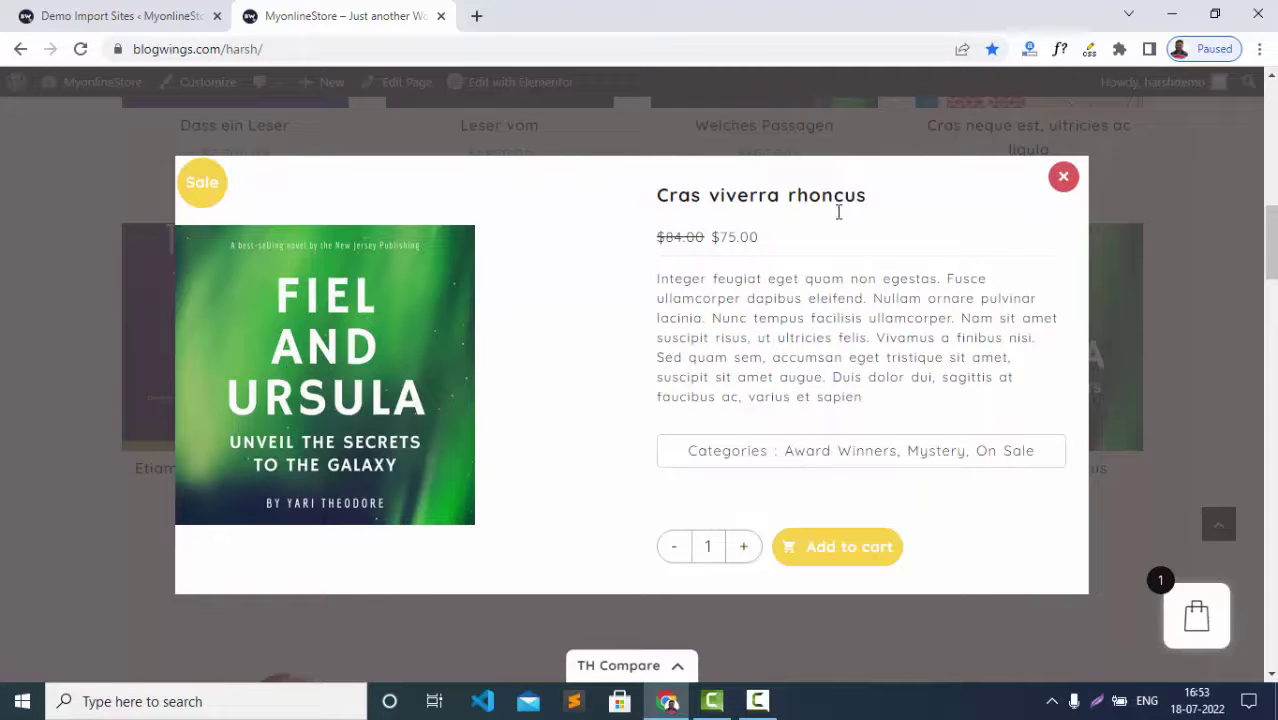
# Set the Cras viverra rhoncus quantity to 10 in the quick view and add the book to the cart
pyautogui.click(744, 548)
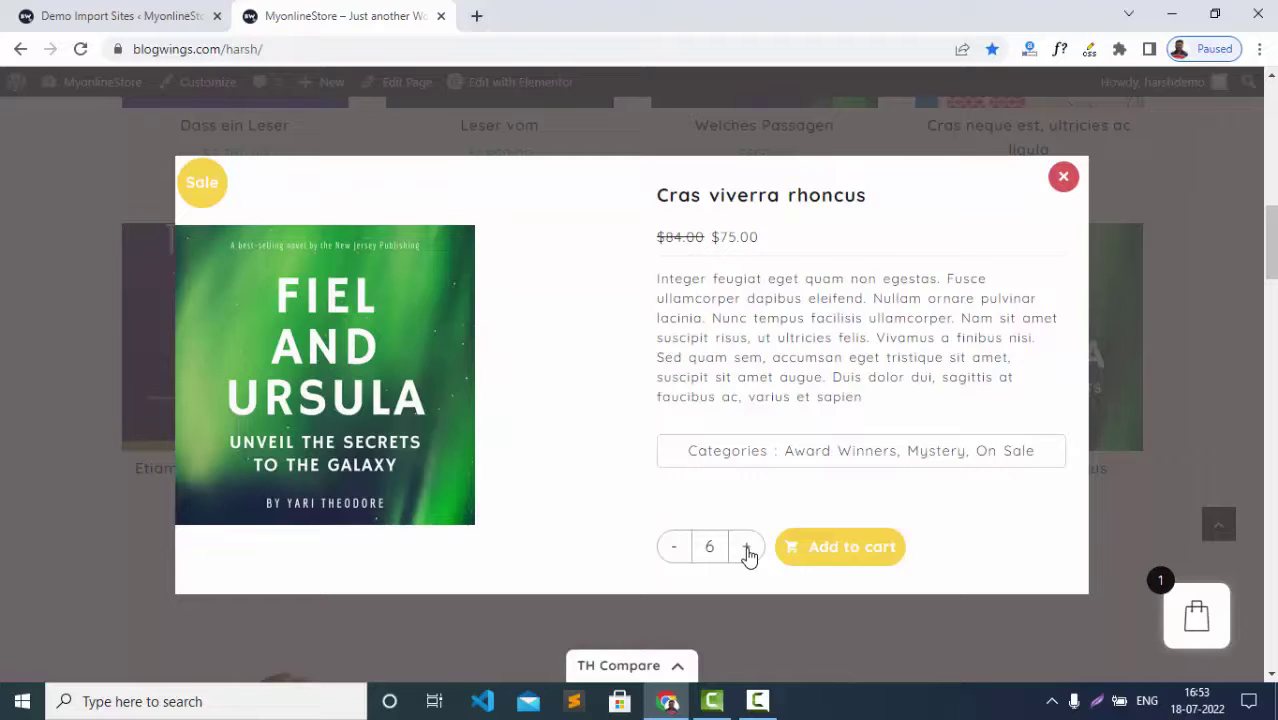
pyautogui.click(748, 550)
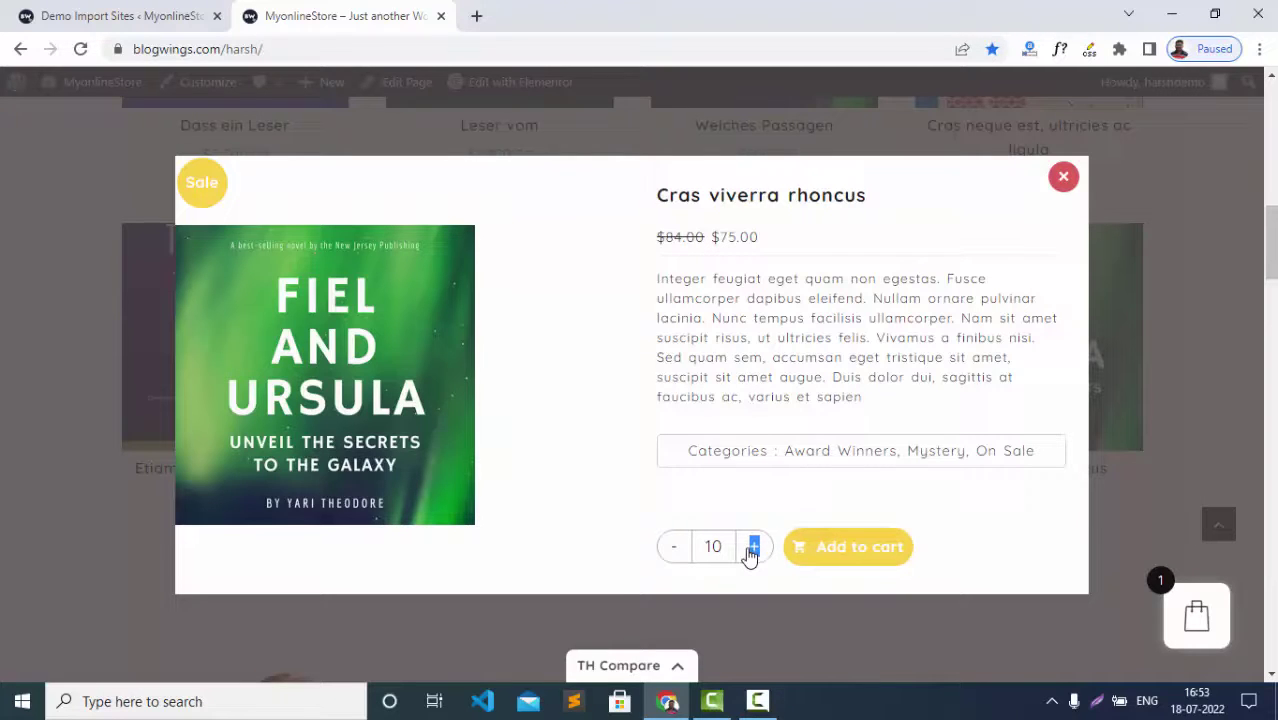
pyautogui.click(842, 558)
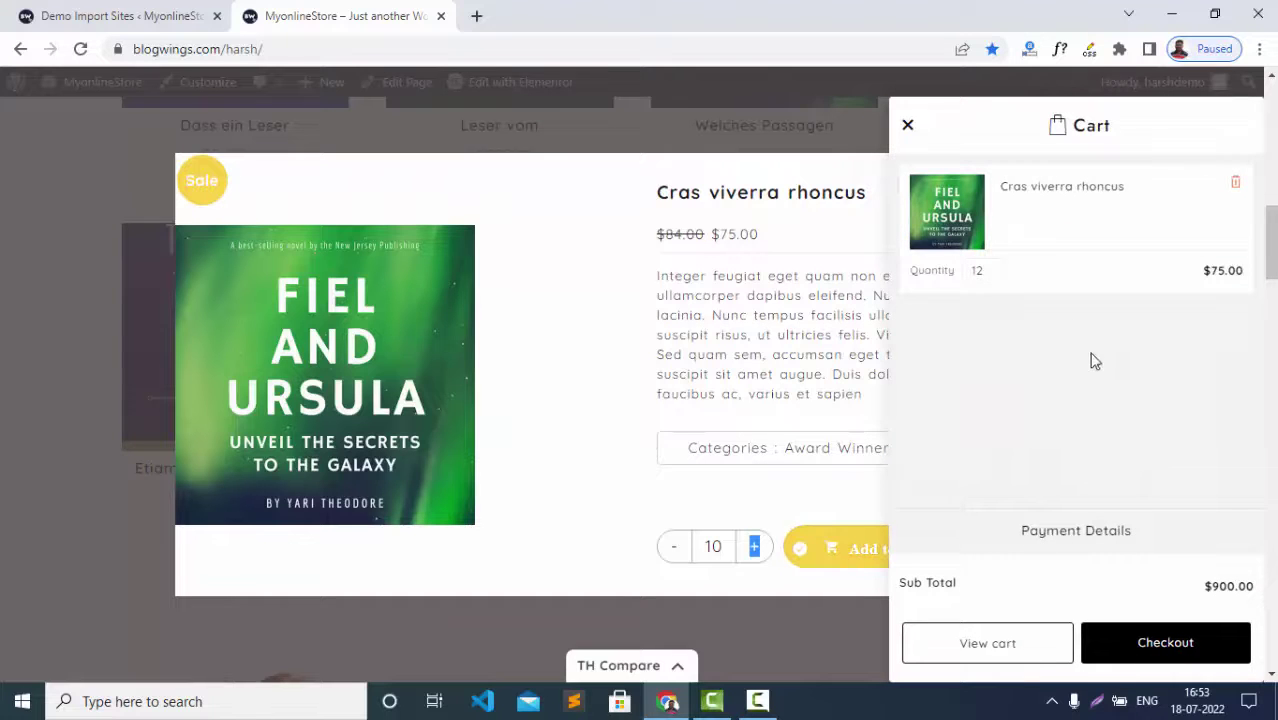
# Open the full cart page, set the Cras Viverra Rhoncus quantity to 5, and update the cart
pyautogui.click(1015, 652)
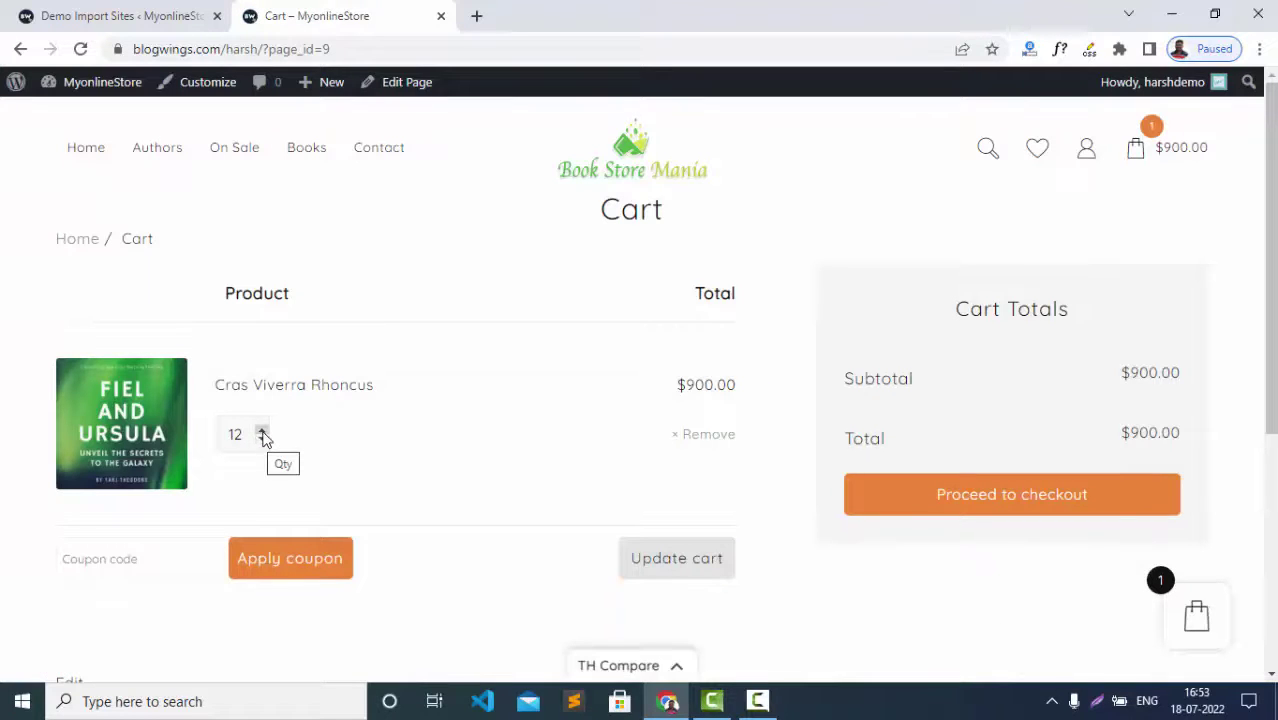
pyautogui.click(262, 441)
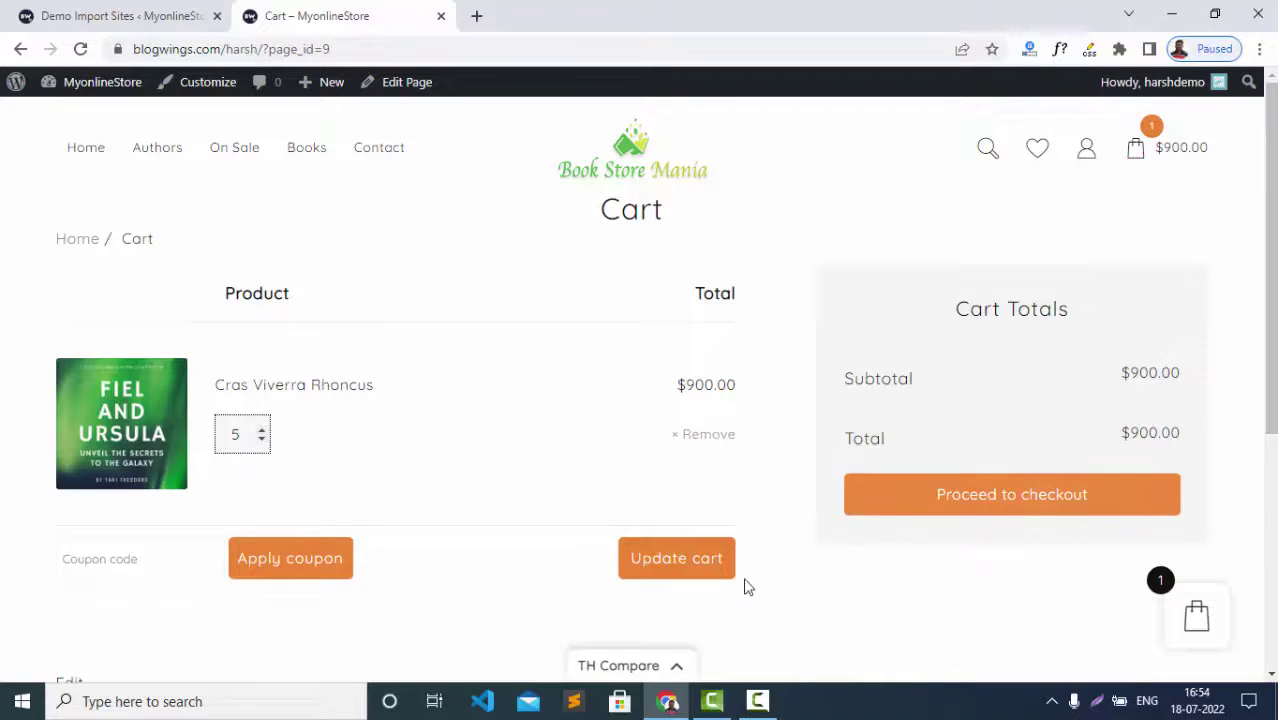
pyautogui.click(684, 570)
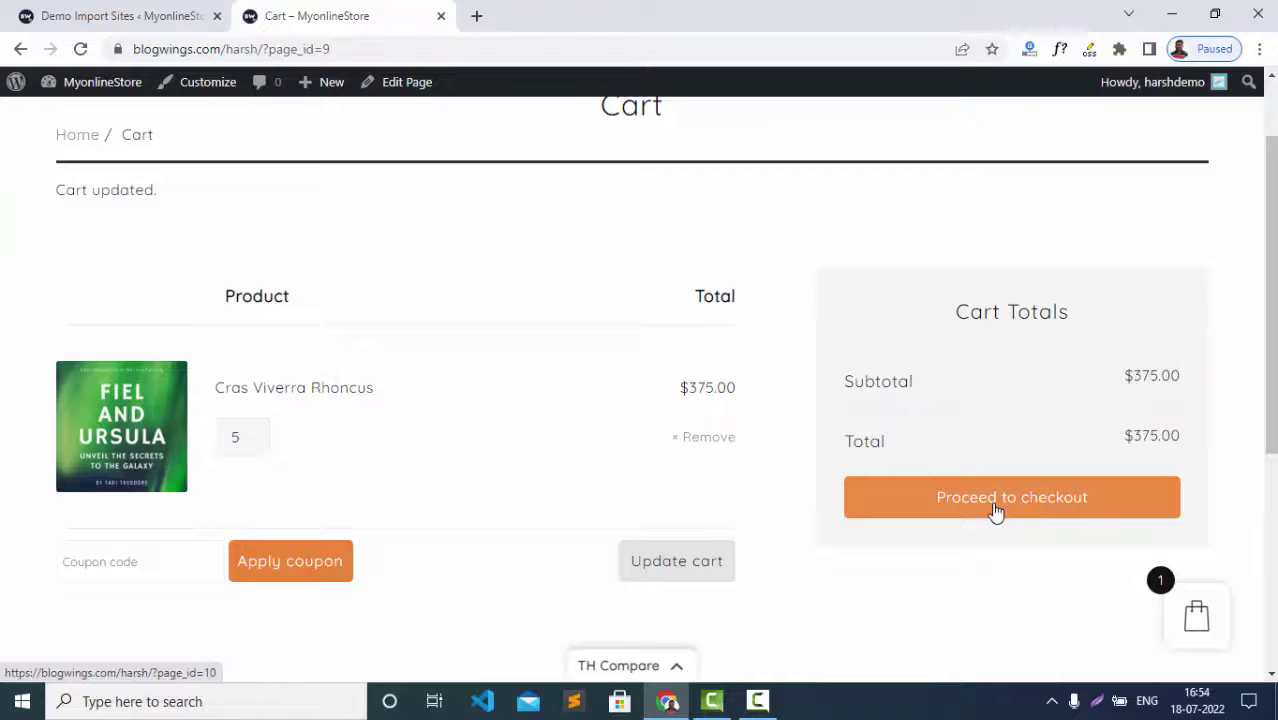
pyautogui.scroll(1, 995, 512)
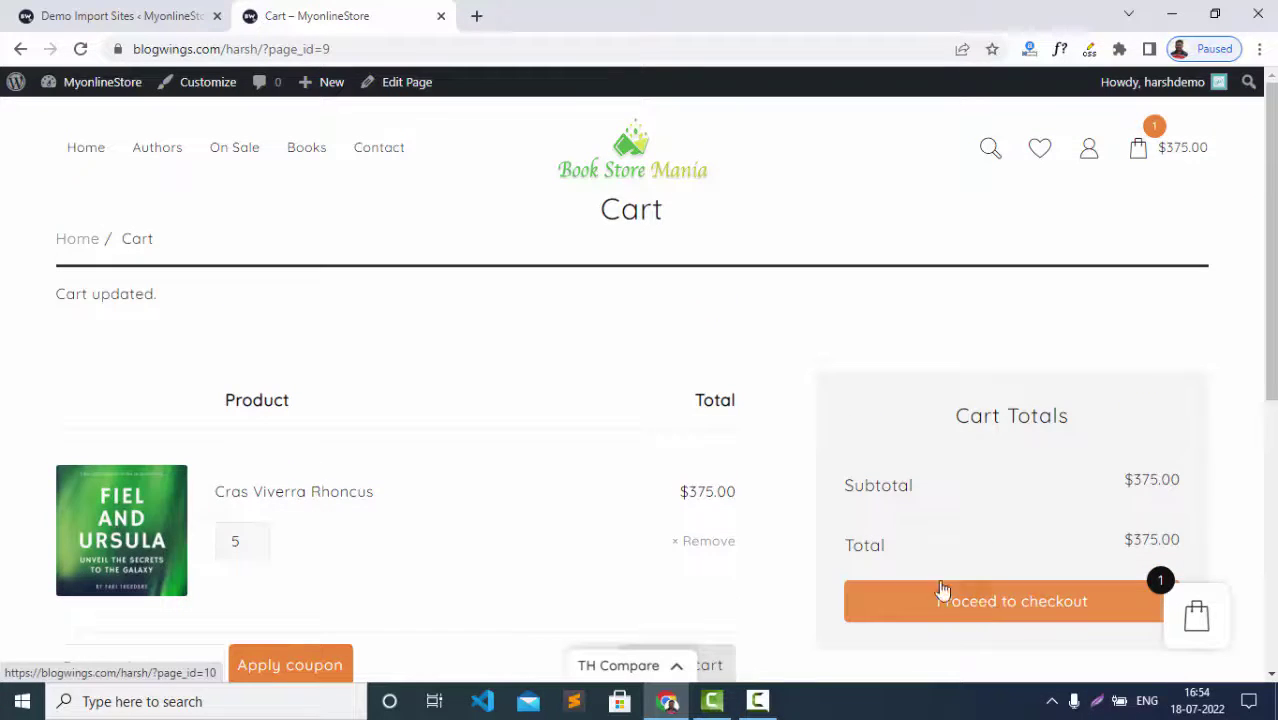
# Return to the store's home page and look over its product grid, promotional banner and featured book section
pyautogui.click(84, 152)
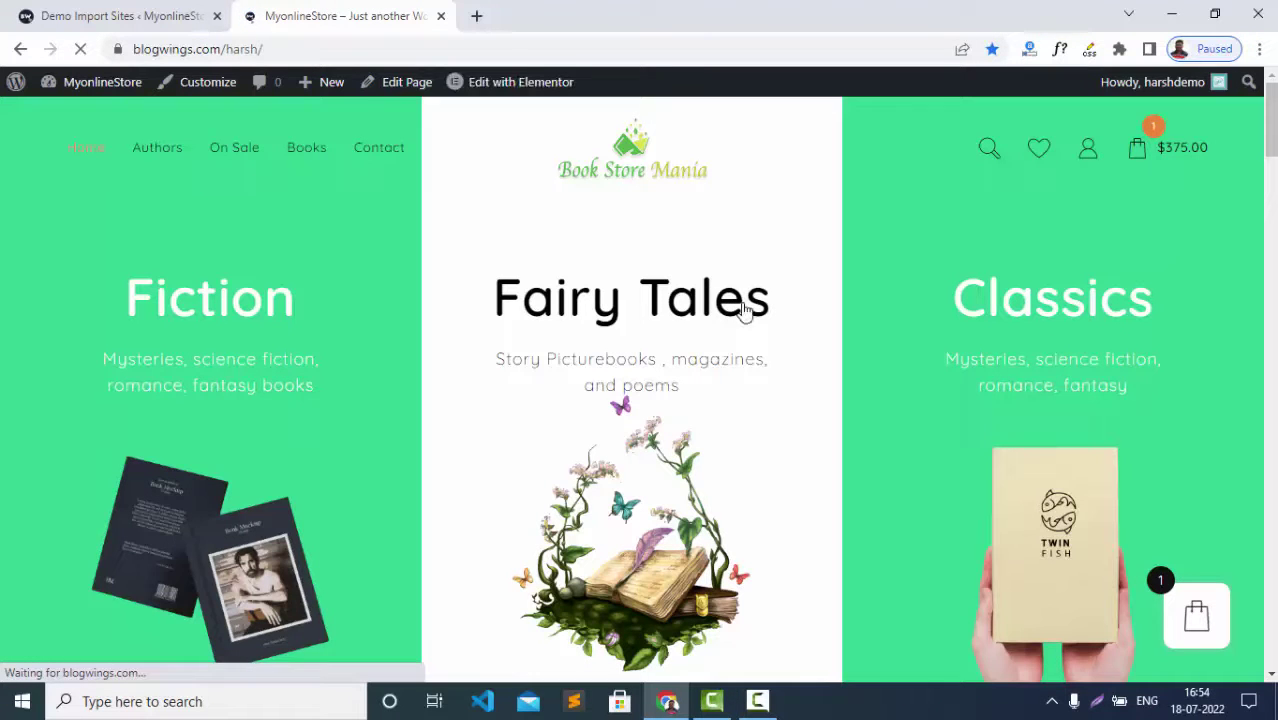
pyautogui.scroll(-4, 742, 305)
pyautogui.scroll(-14, 742, 307)
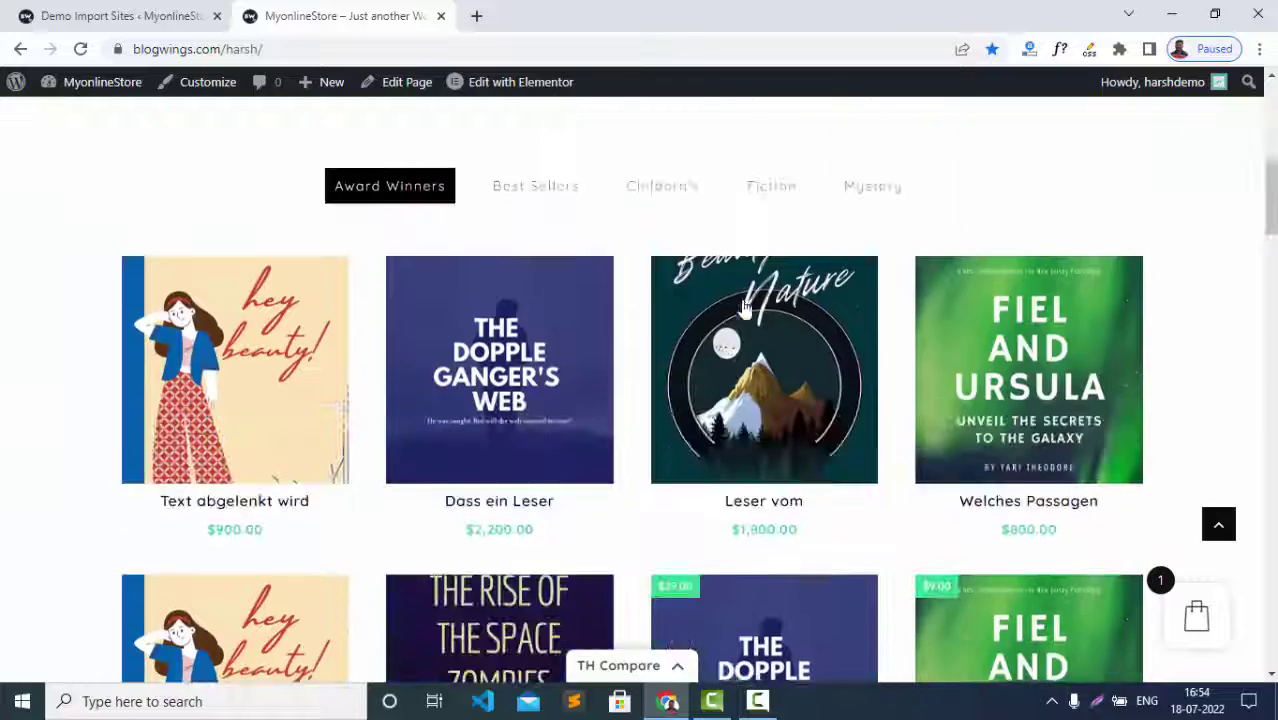
pyautogui.scroll(-15, 742, 307)
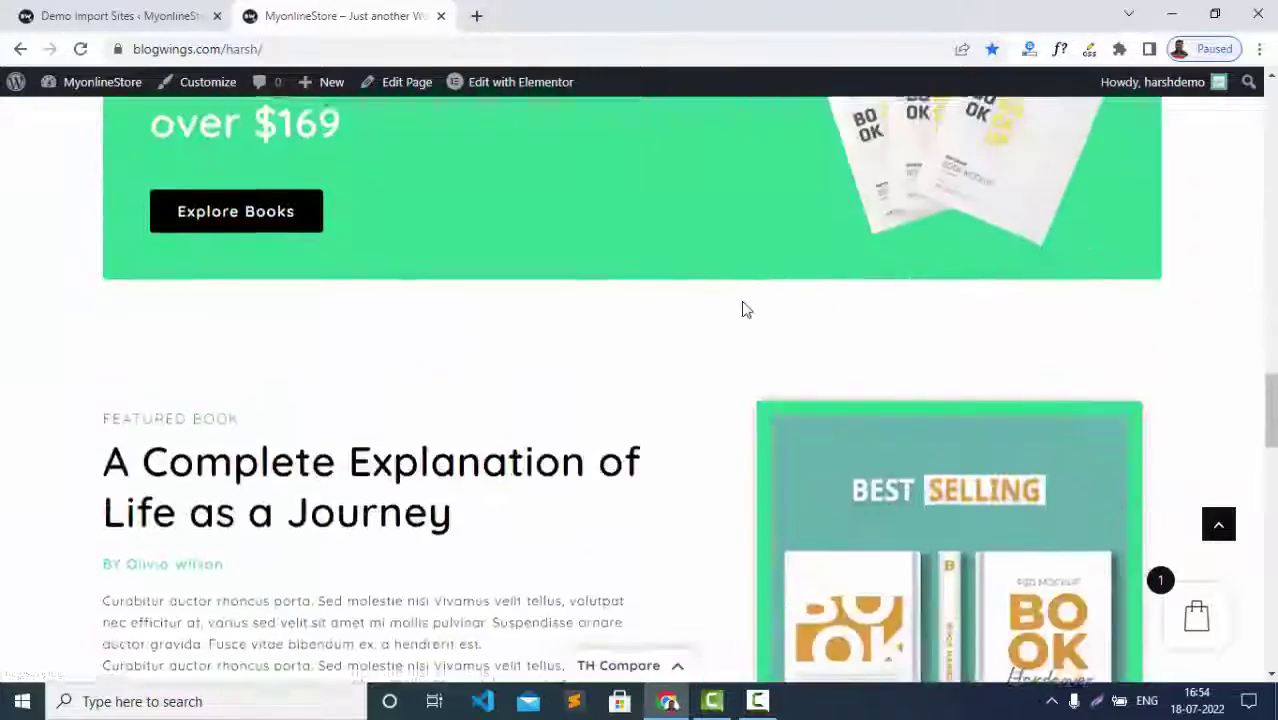